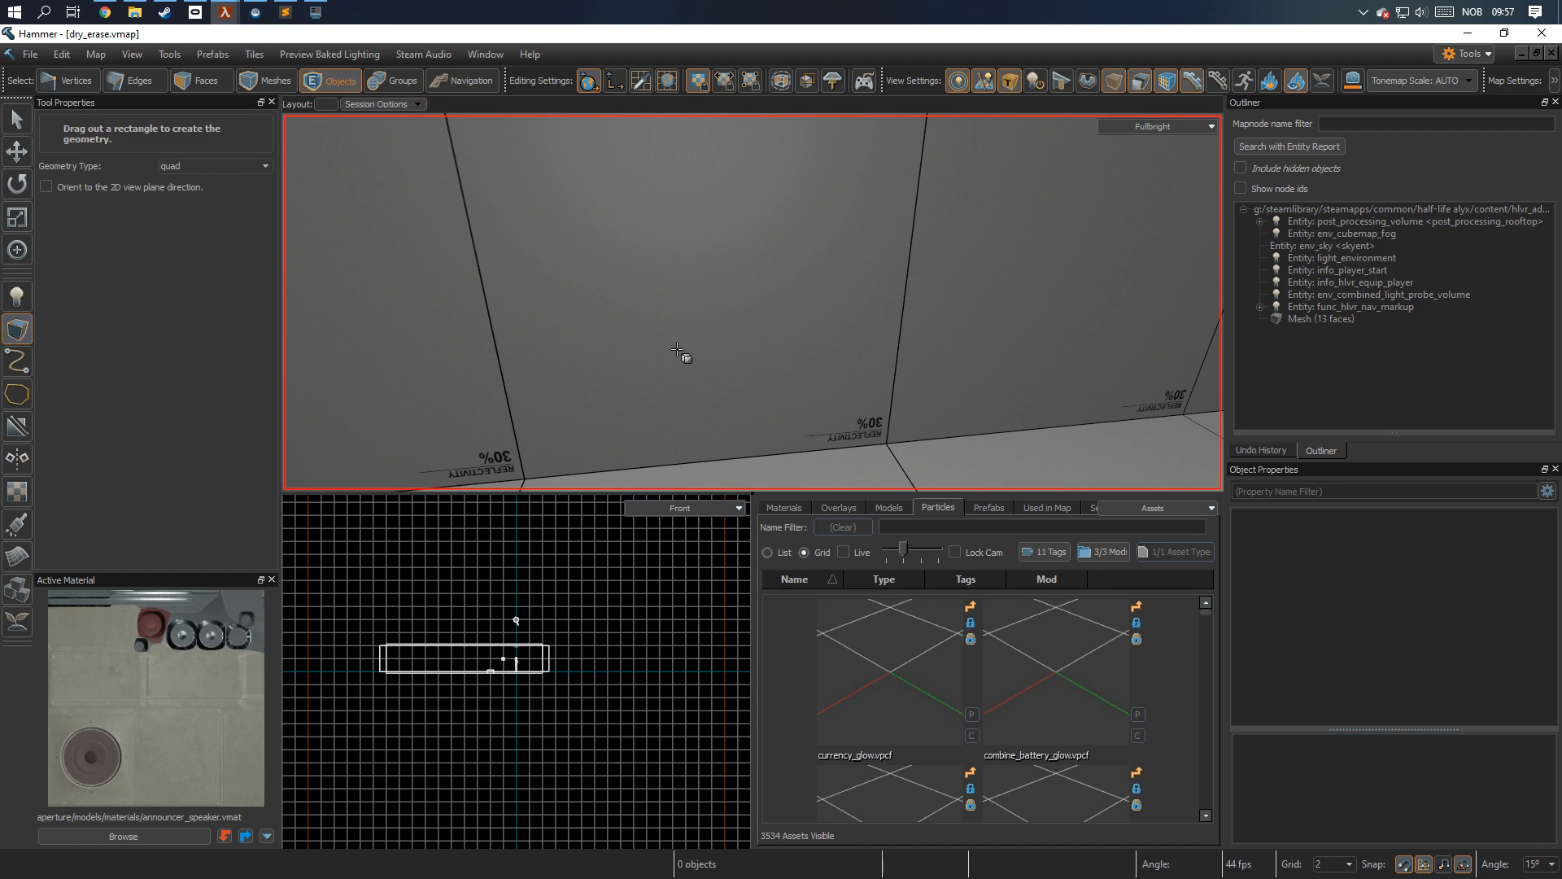
Create a quad about 70 by 60 units at the wall and rotate it -90° about the red axis to stand upright.
drag(656, 281, 903, 314)
key(Return)
key(e)
drag(796, 262, 804, 355)
key(Escape)
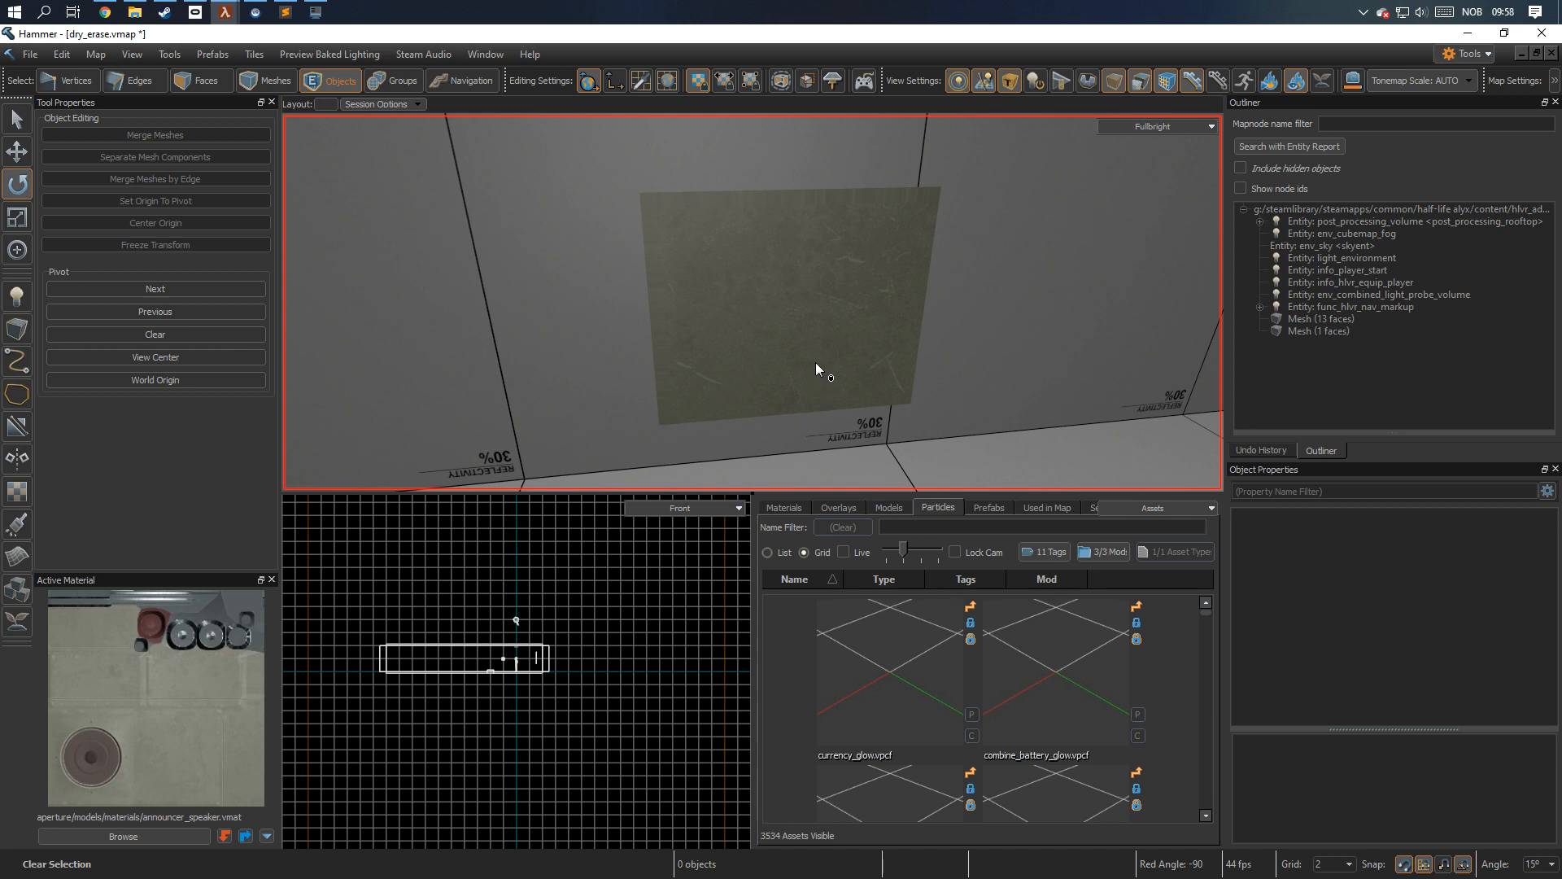
Tie the new quad mesh to an entity and set its class to func_dry_erase_board.
click(805, 350)
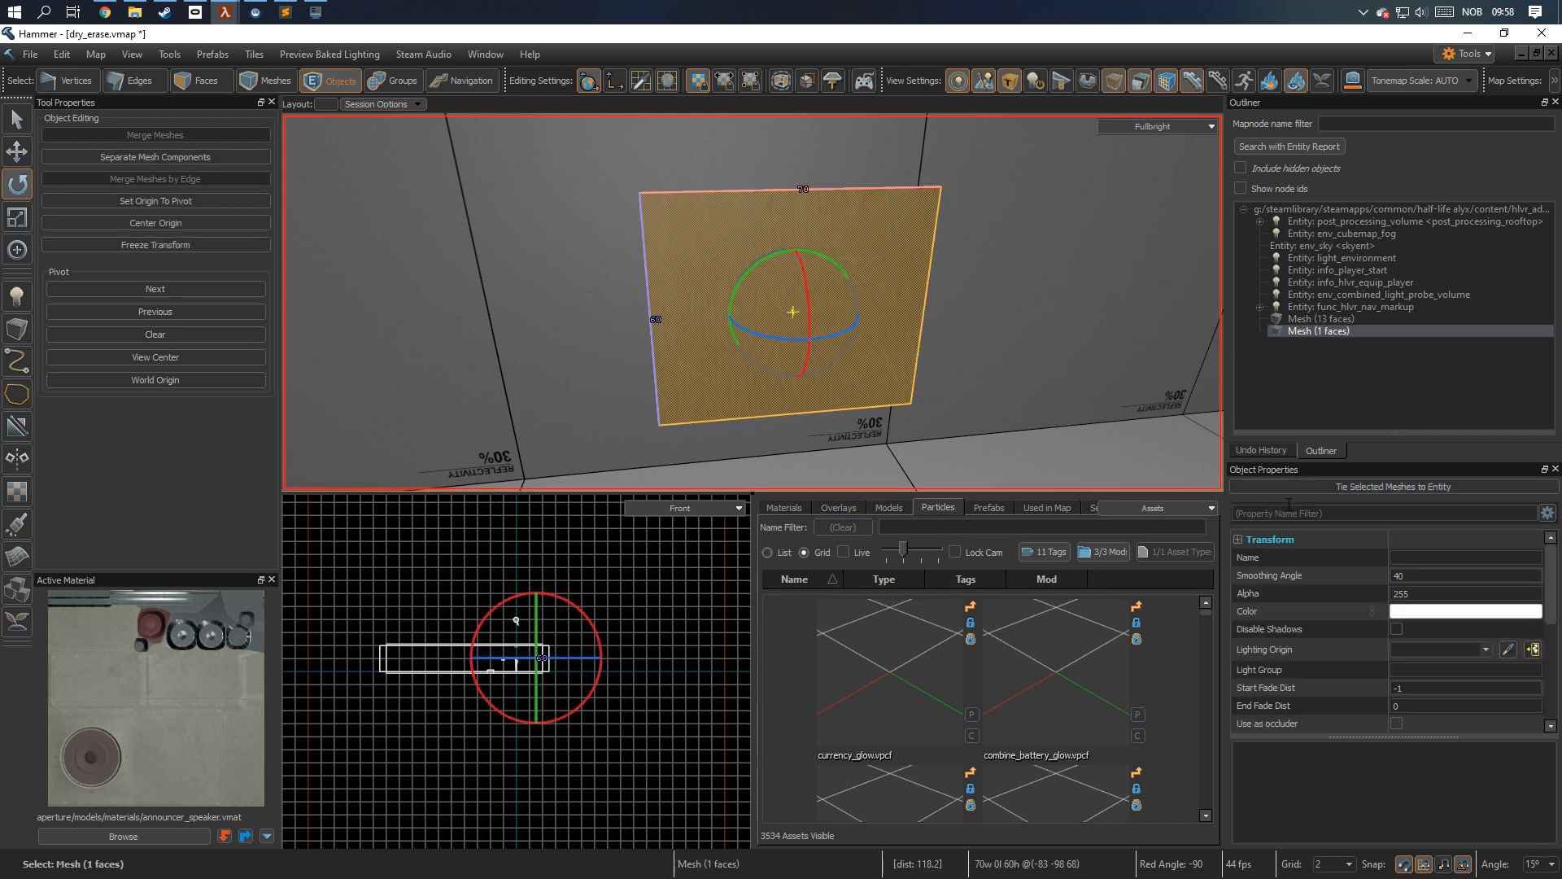
click(1336, 486)
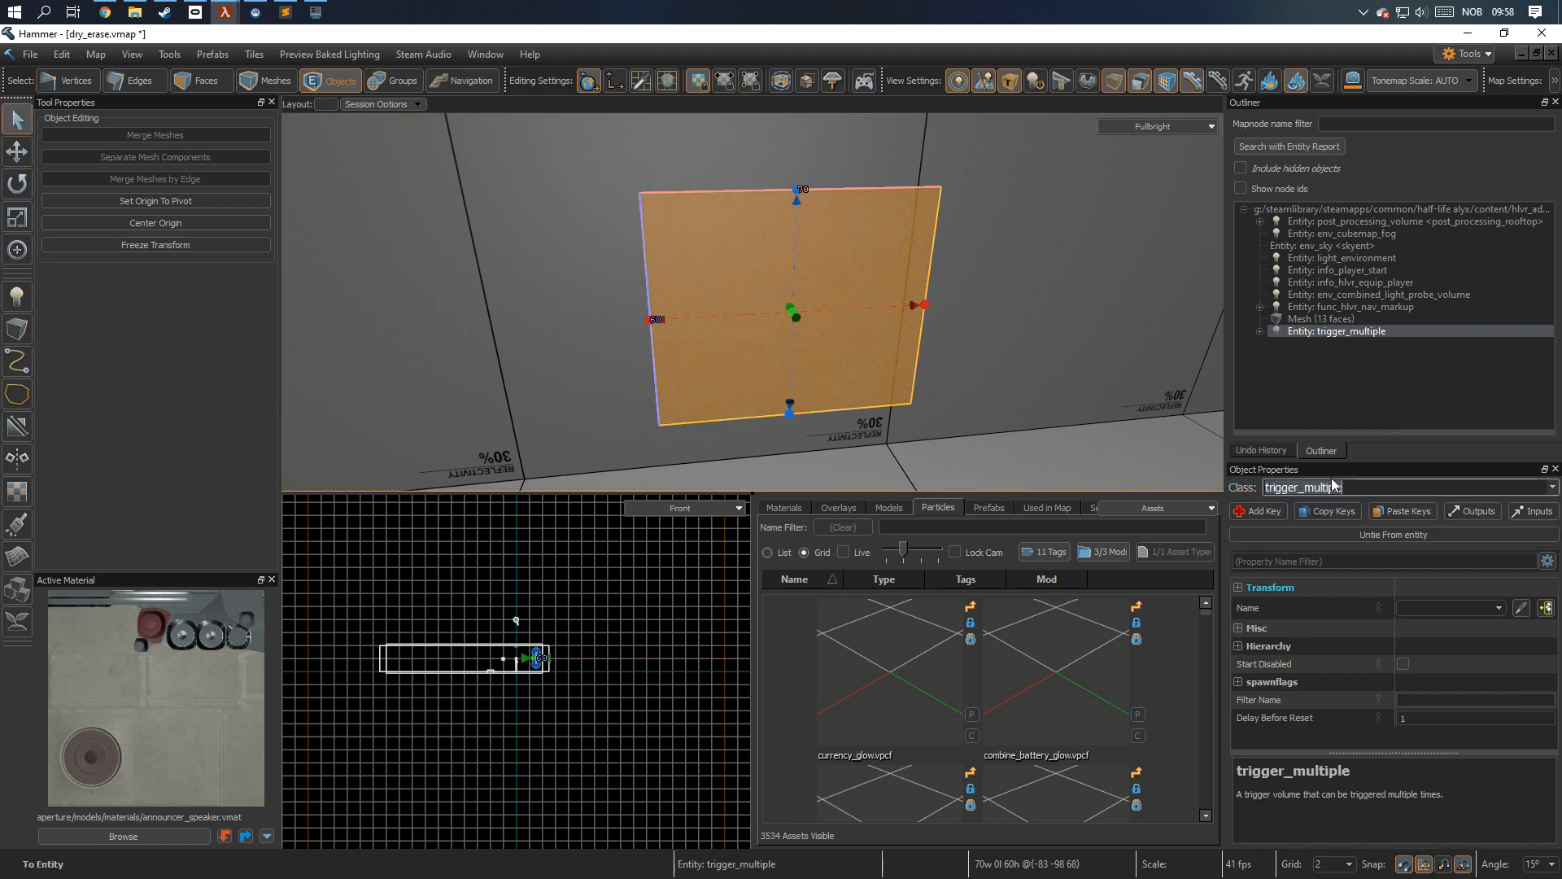
text(func)
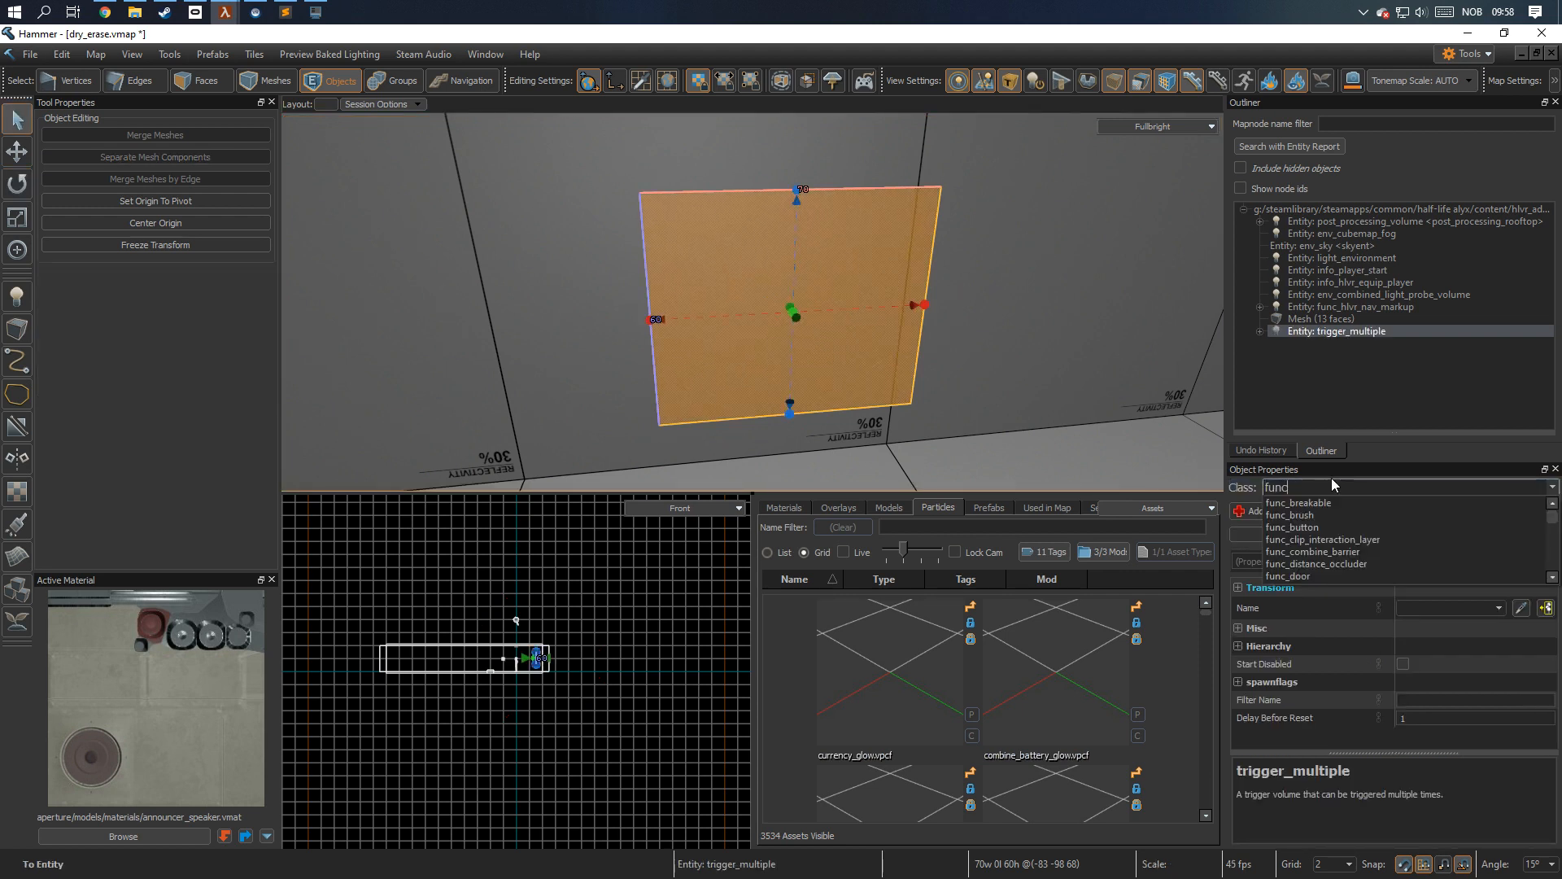
text(_dry_erase_board)
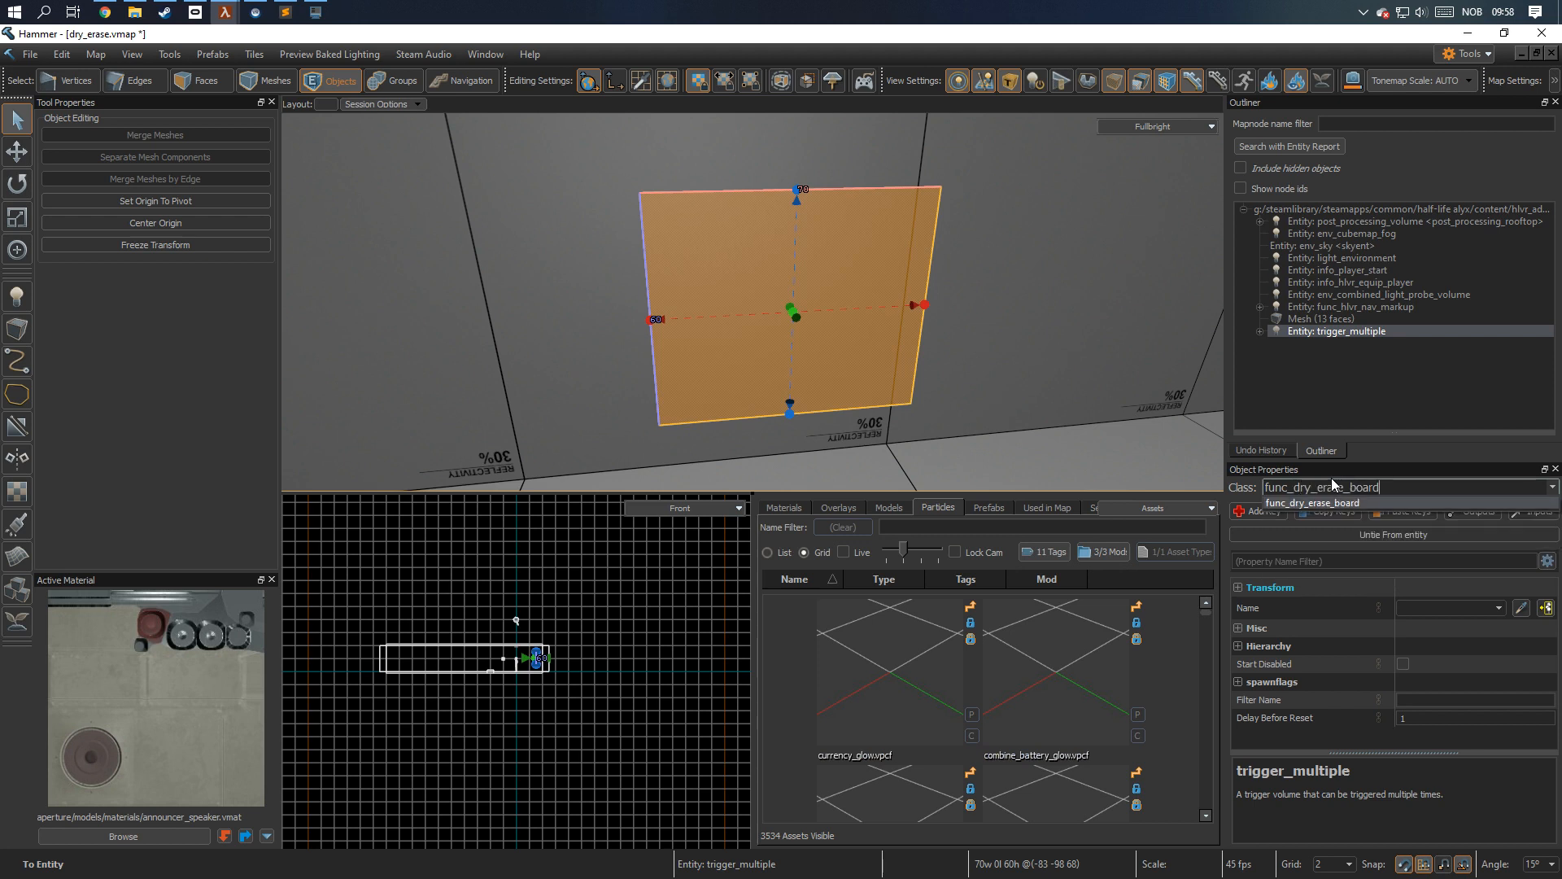
key(Return)
Place a prop_dry_erase_marker entity on the lower part of the board.
key(shift+e)
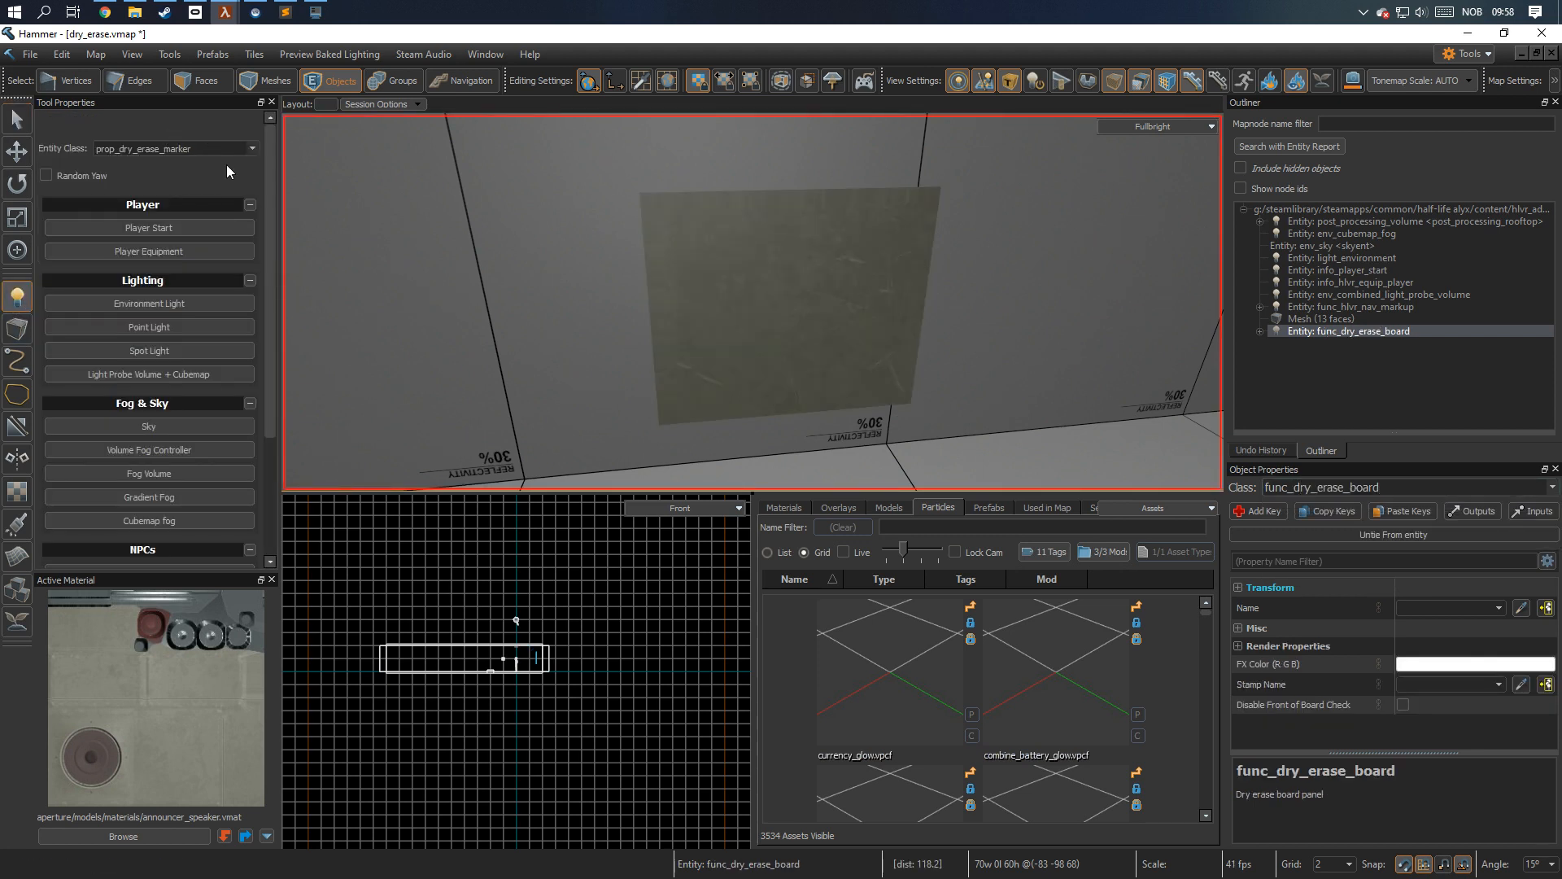
click(214, 148)
mouse_move(449, 296)
right_down()
mouse_move(749, 300)
mouse_move(447, 298)
right_up()
click(667, 313)
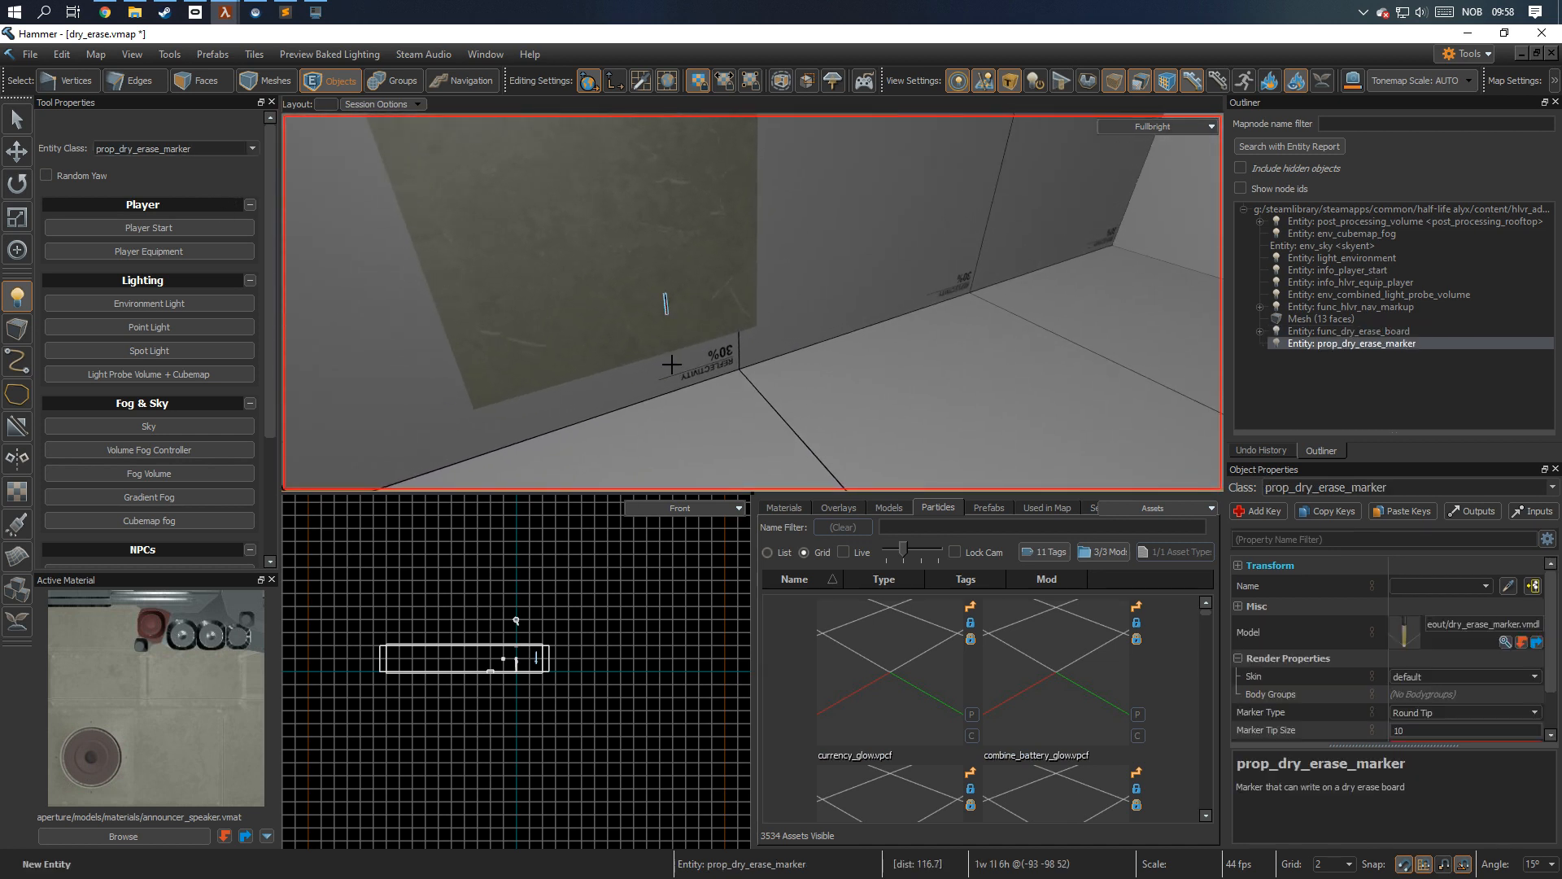
Move the marker about 3.7 units along the green axis, away from the board surface.
key(f)
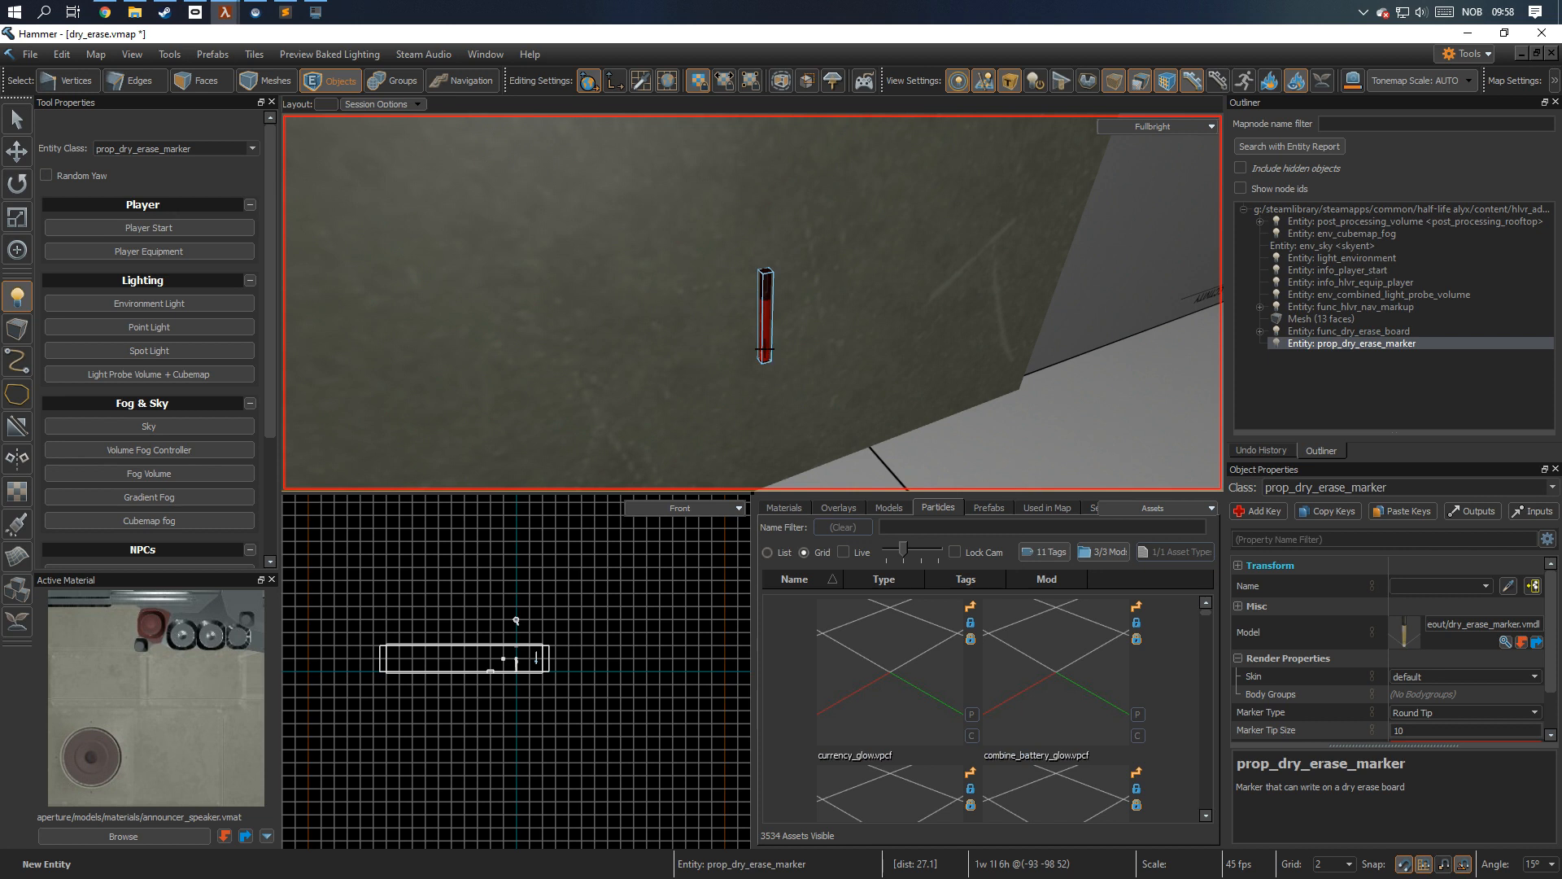
key(t)
mouse_move(764, 352)
mouse_down()
mouse_move(874, 379)
mouse_move(922, 366)
mouse_up()
key(Escape)
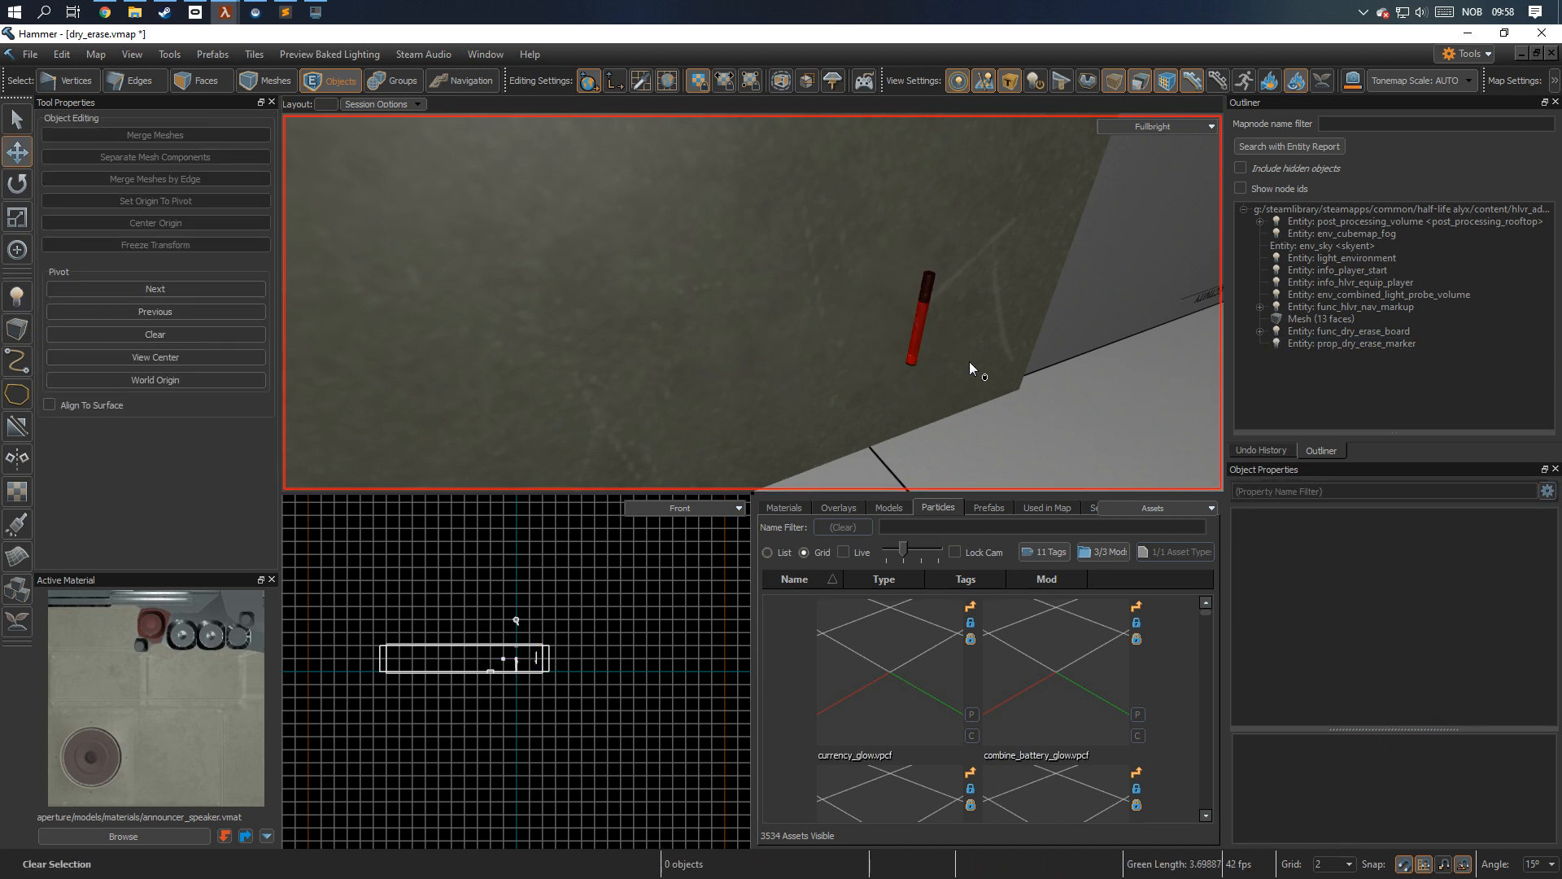
Find the dry_era models and assign dry_erase_marker_nocap.vmdl as the marker's model.
click(889, 507)
scroll(941, 628, up, 2)
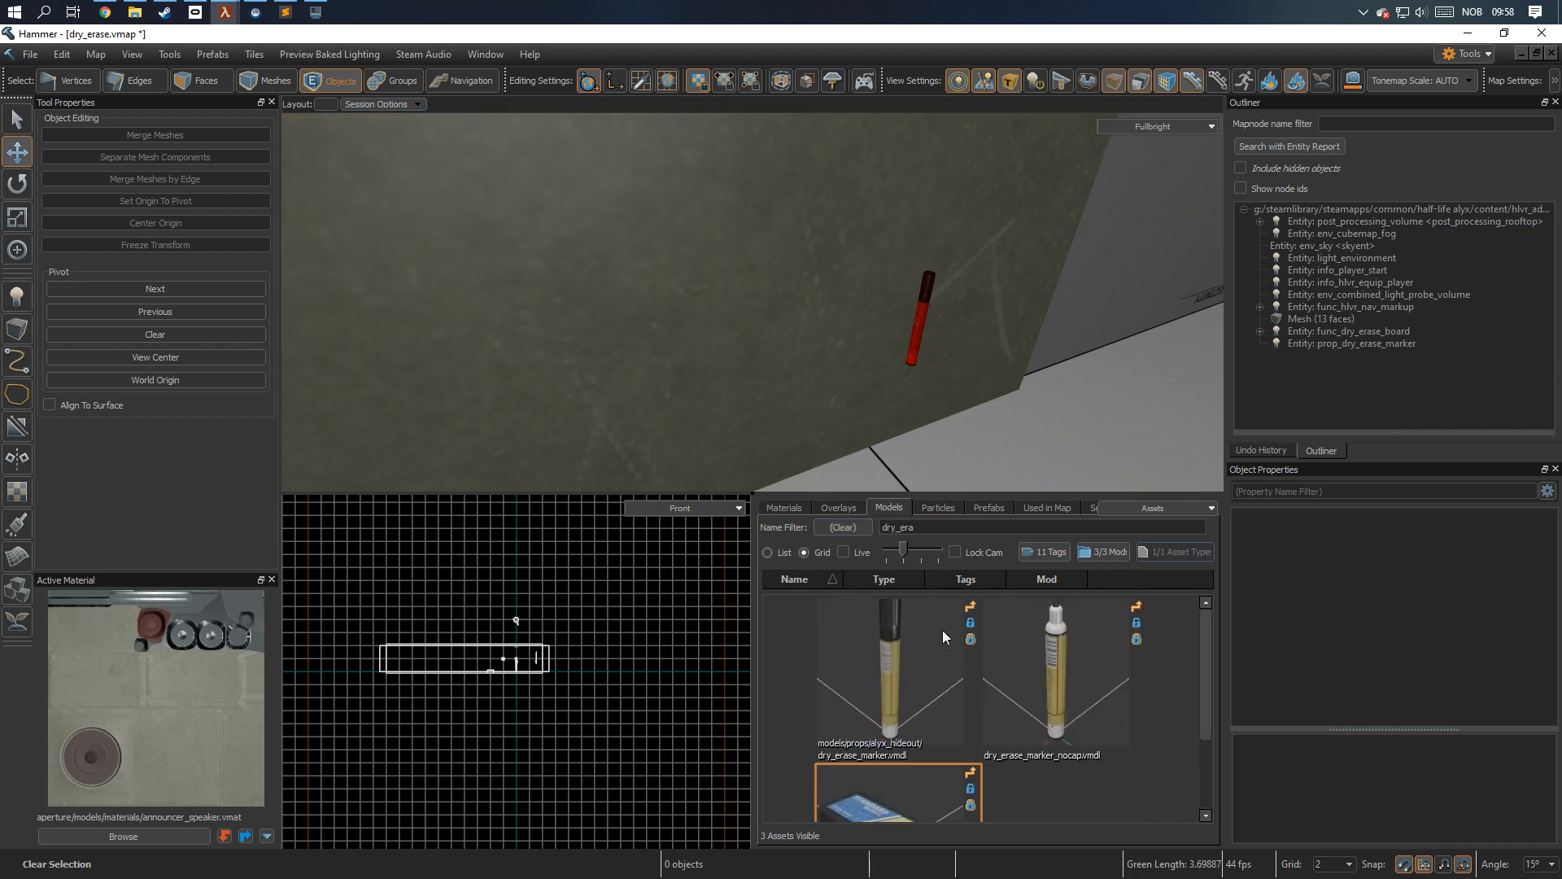
click(926, 305)
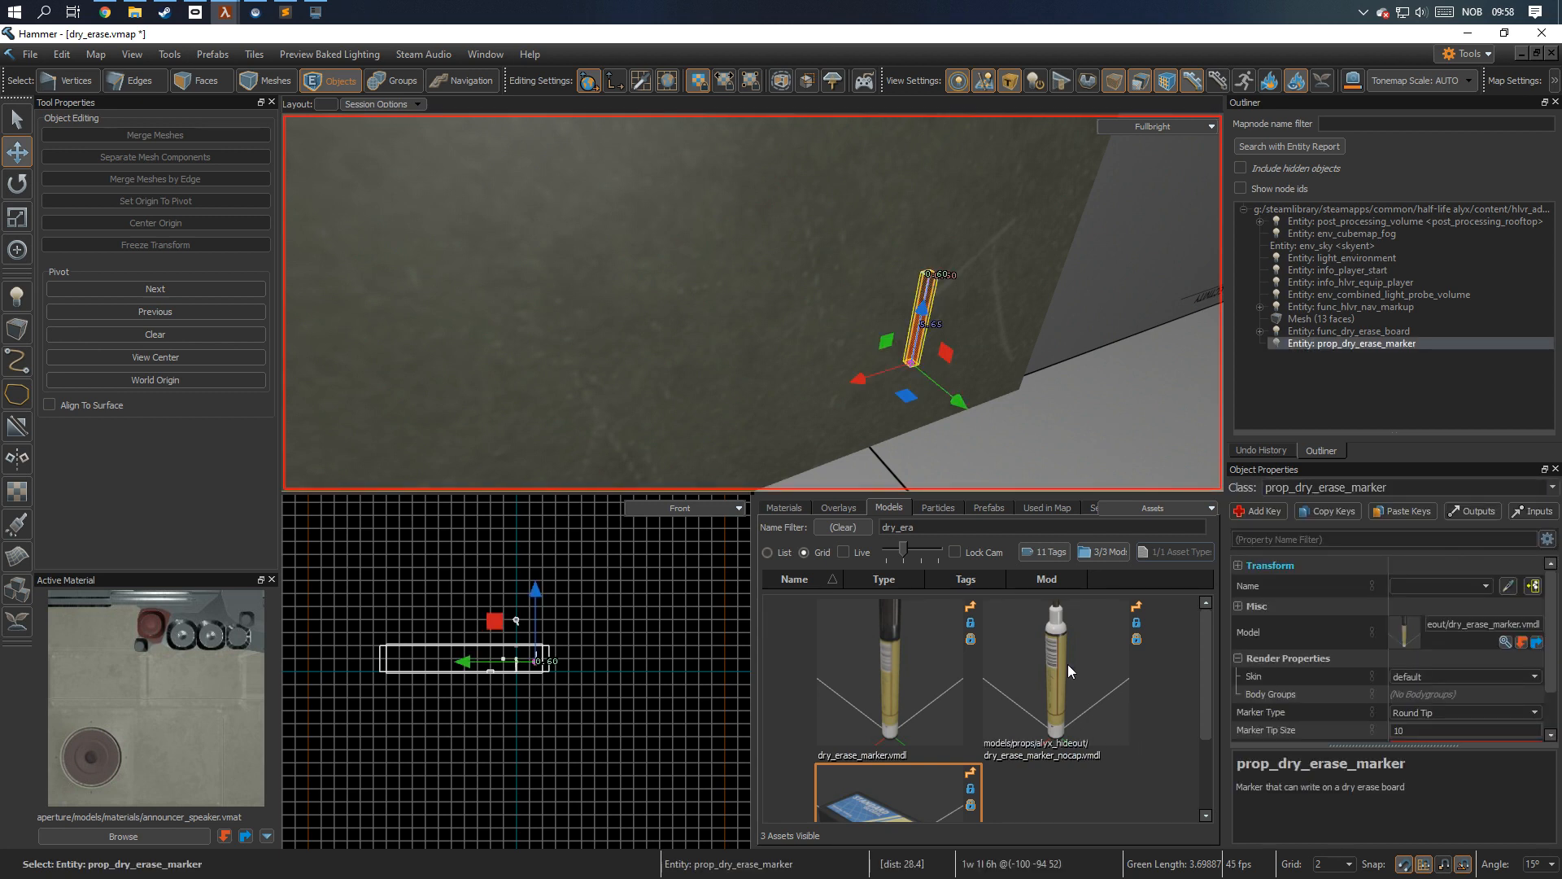
mouse_move(1053, 664)
mouse_down()
mouse_move(1429, 639)
mouse_move(1420, 631)
mouse_up()
Change the marker's skin to tintable and inspect its tip up close.
key(f)
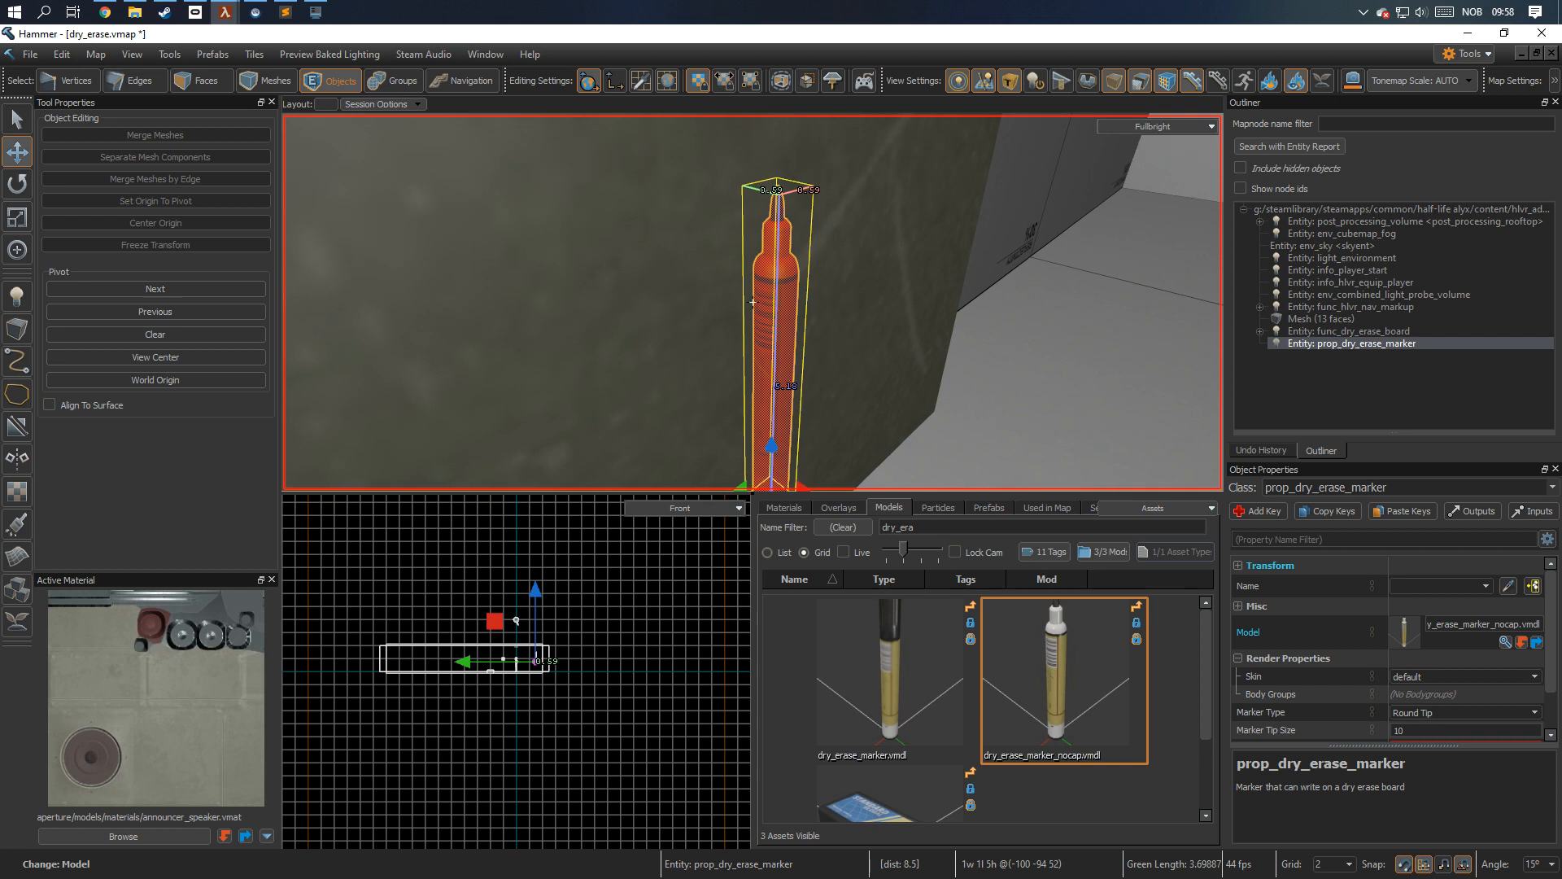
click(1535, 677)
click(1502, 700)
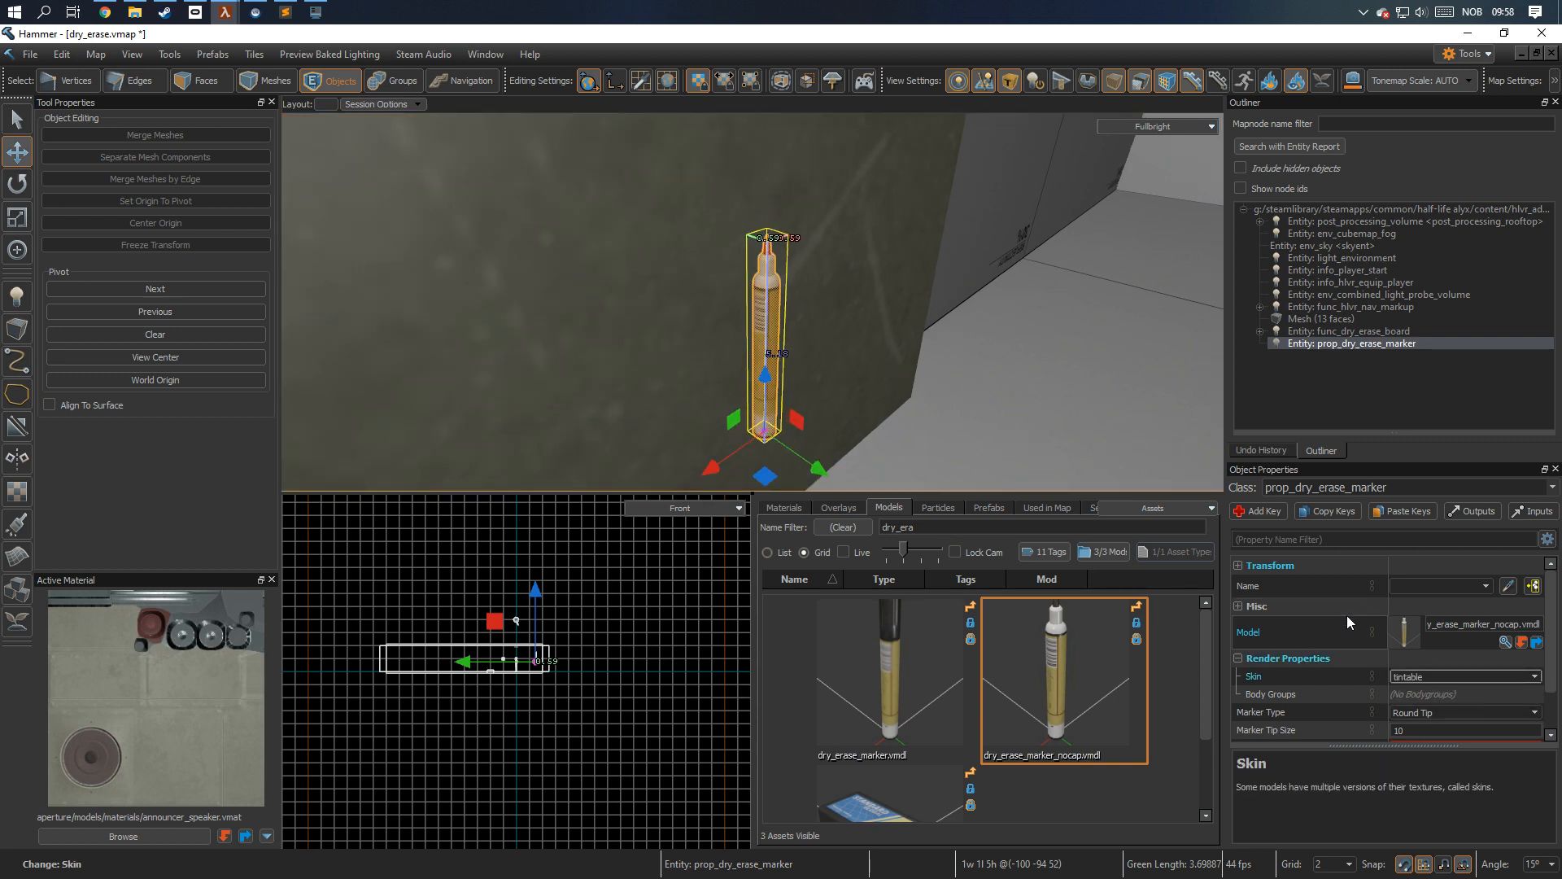
key(z)
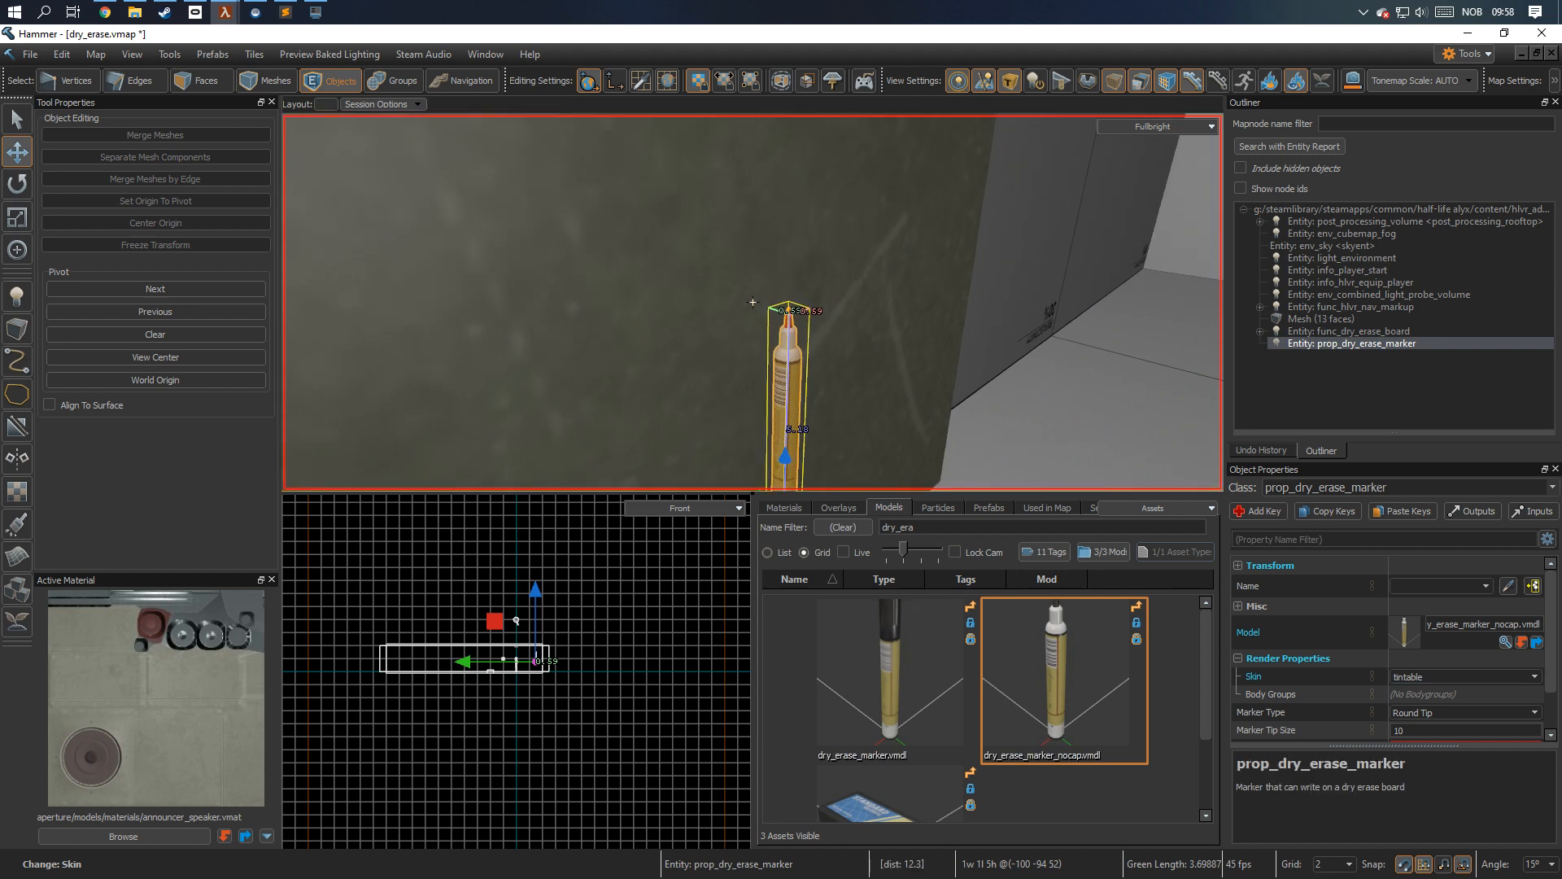
key(w)
key(d)
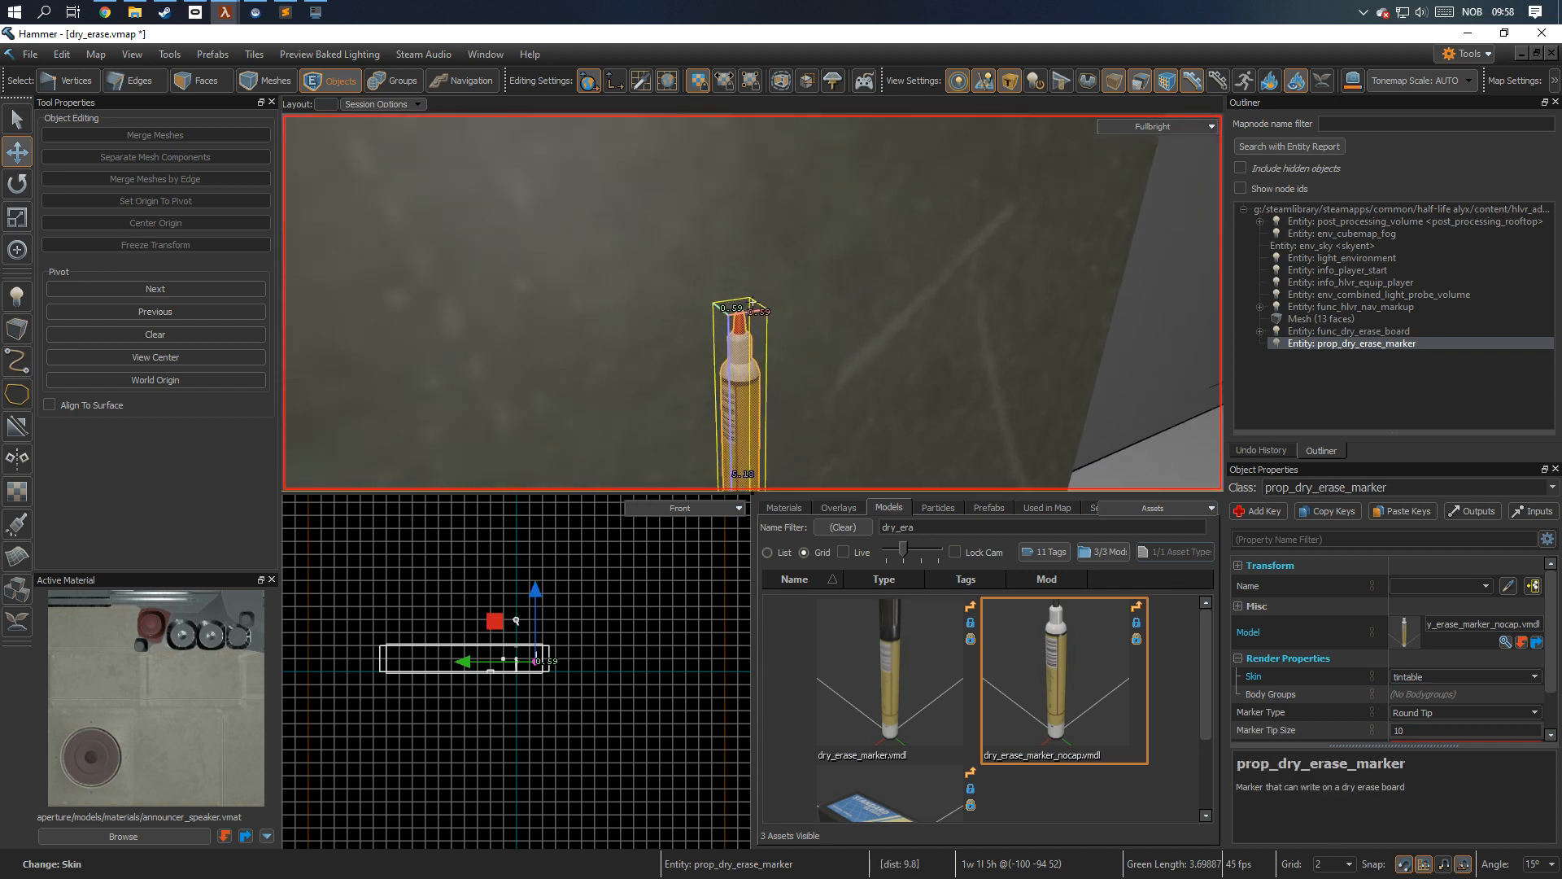
Keep the marker type at Round Tip and set the marker tip size to 2.
scroll(1329, 648, down, 1)
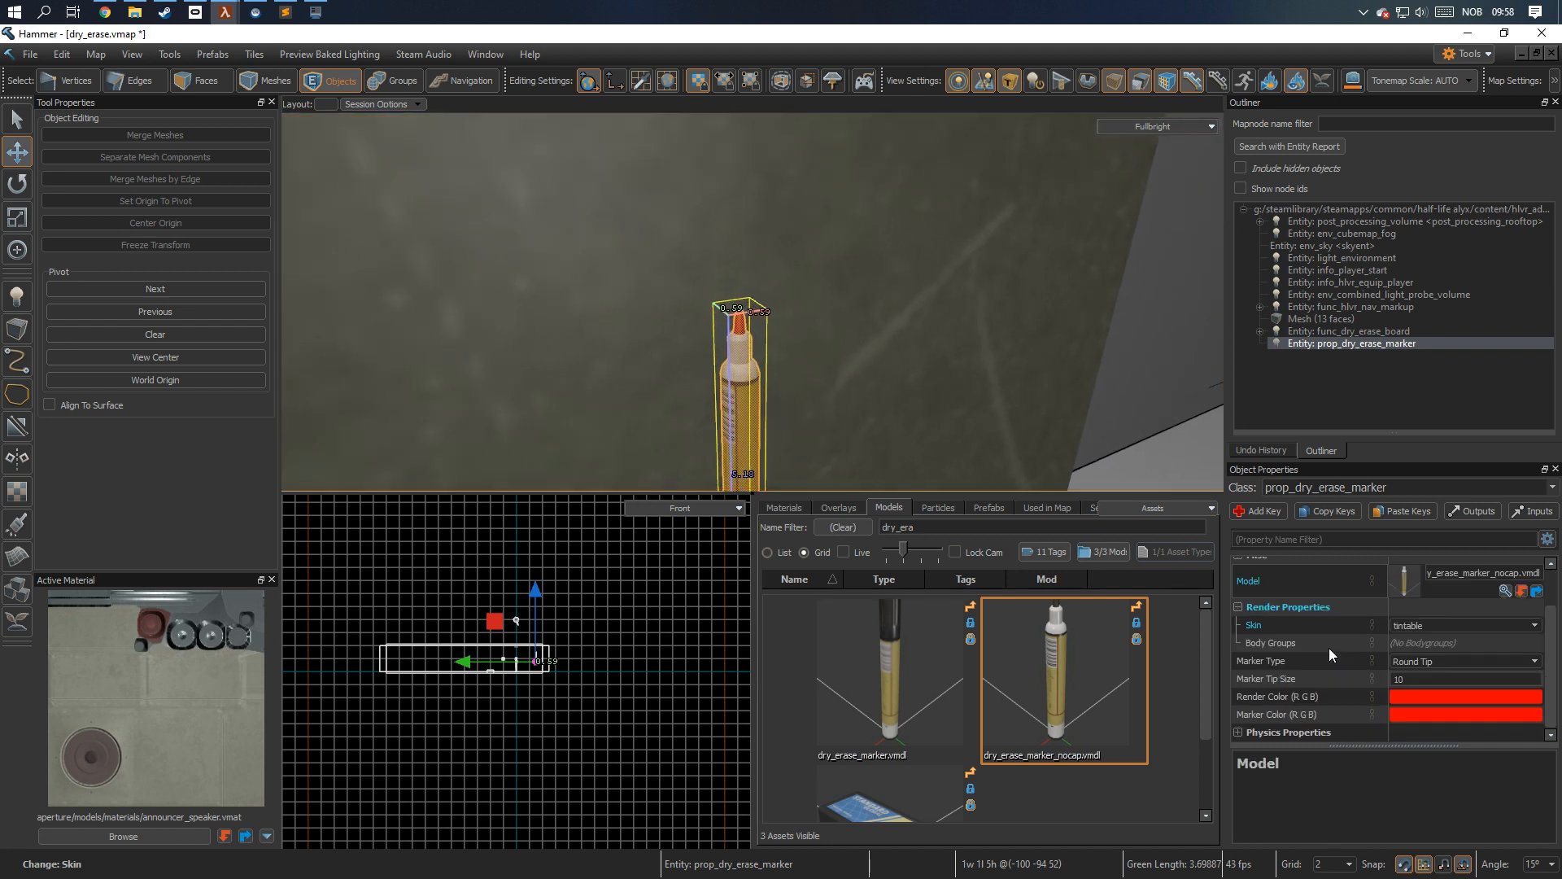
click(1533, 663)
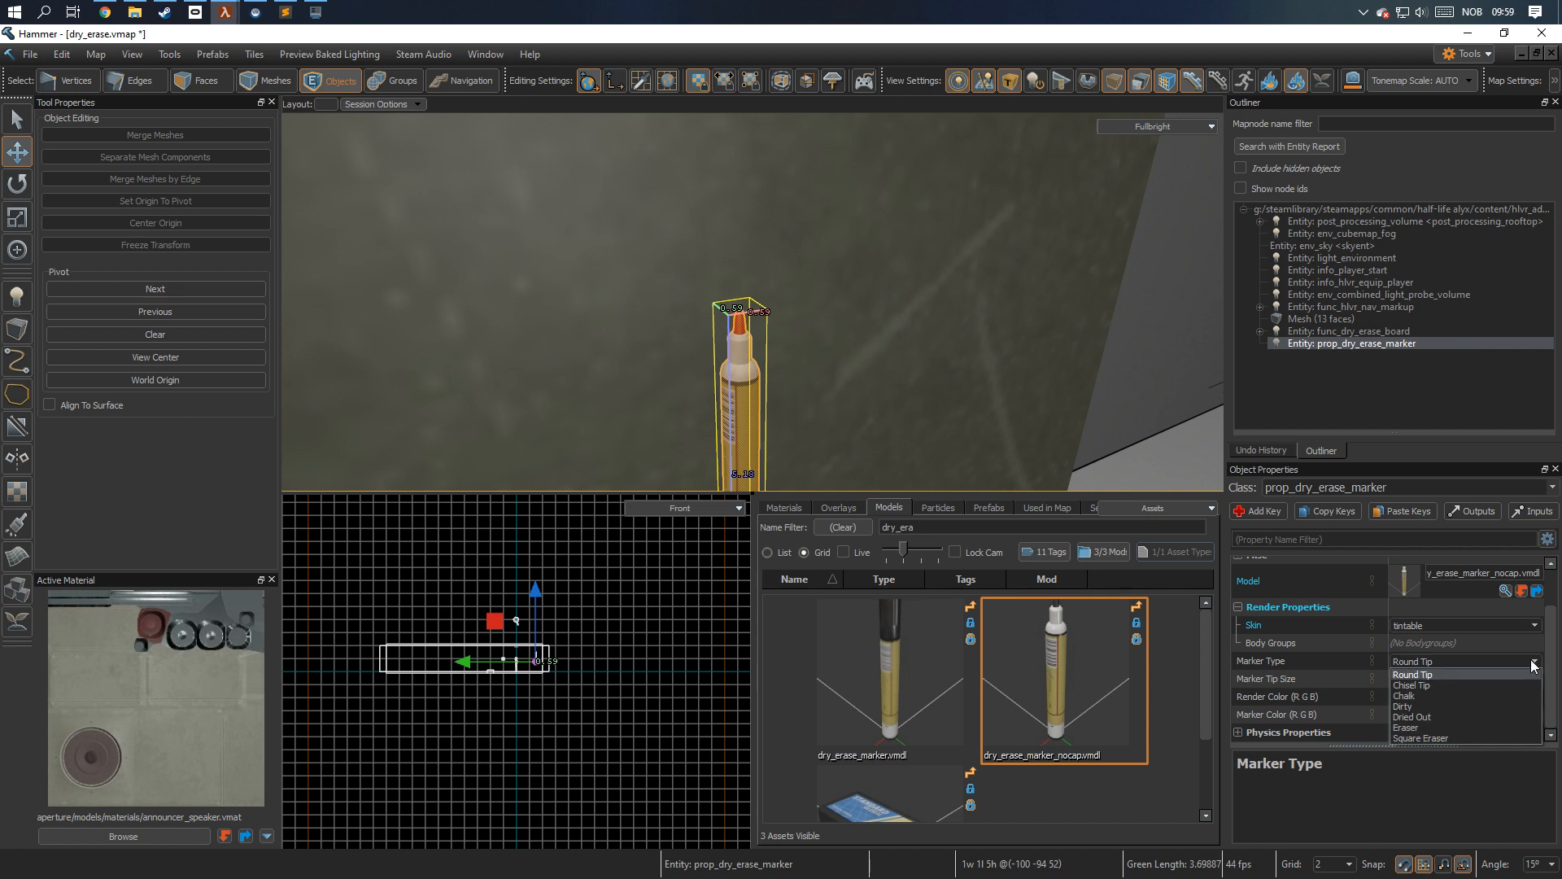
click(1486, 674)
click(1486, 679)
key(s)
right_drag(926, 416, 869, 462)
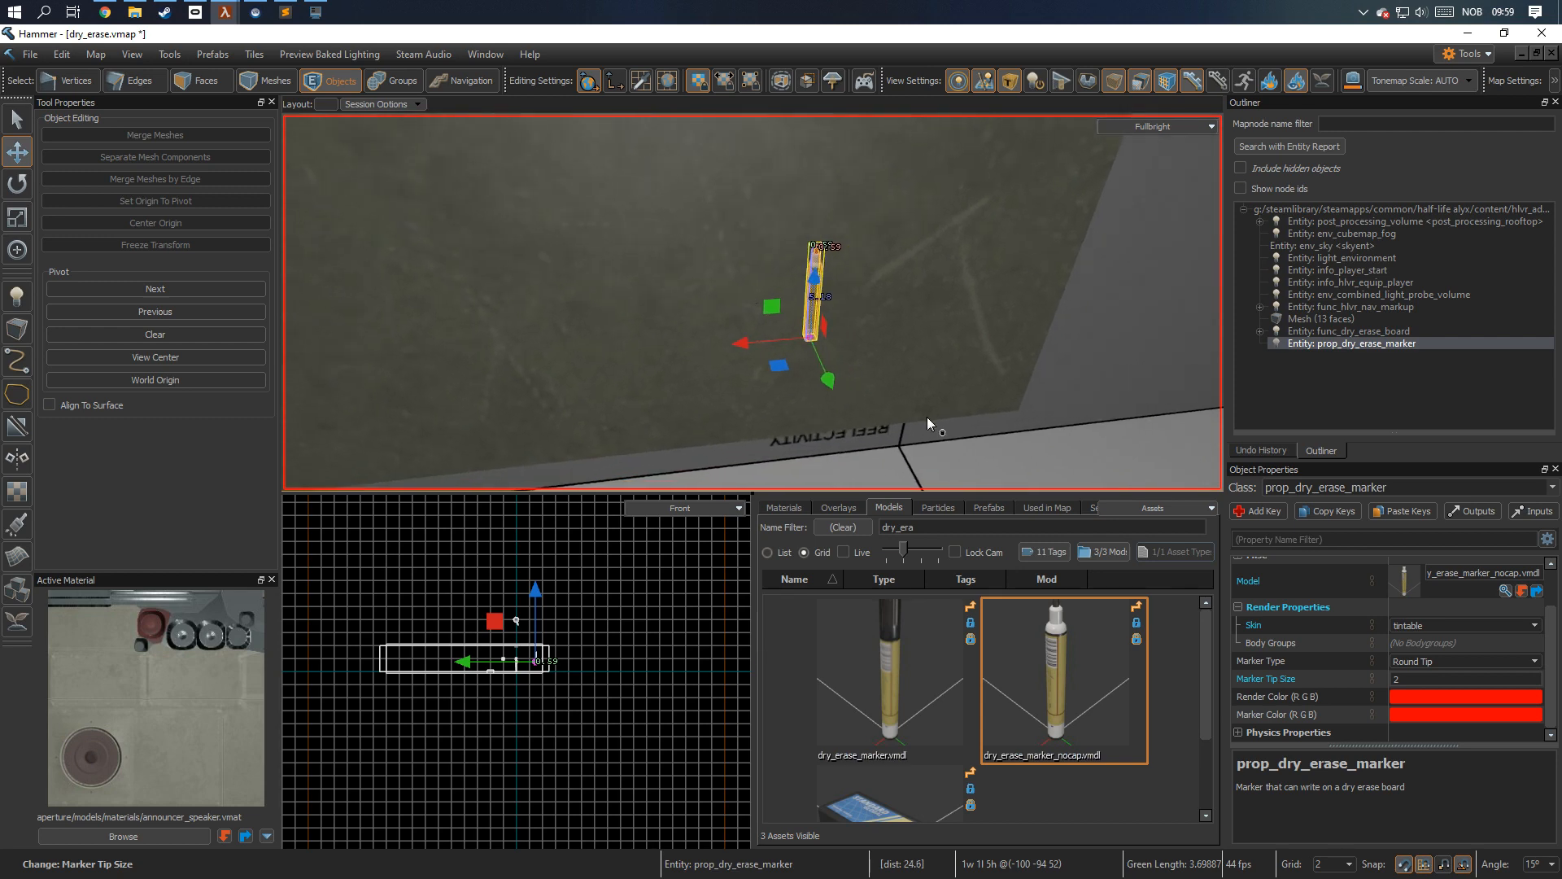
Clone the marker 2 units along the red axis and set the copy's render color to green (0, 255, 0).
shift+drag(753, 351, 712, 350)
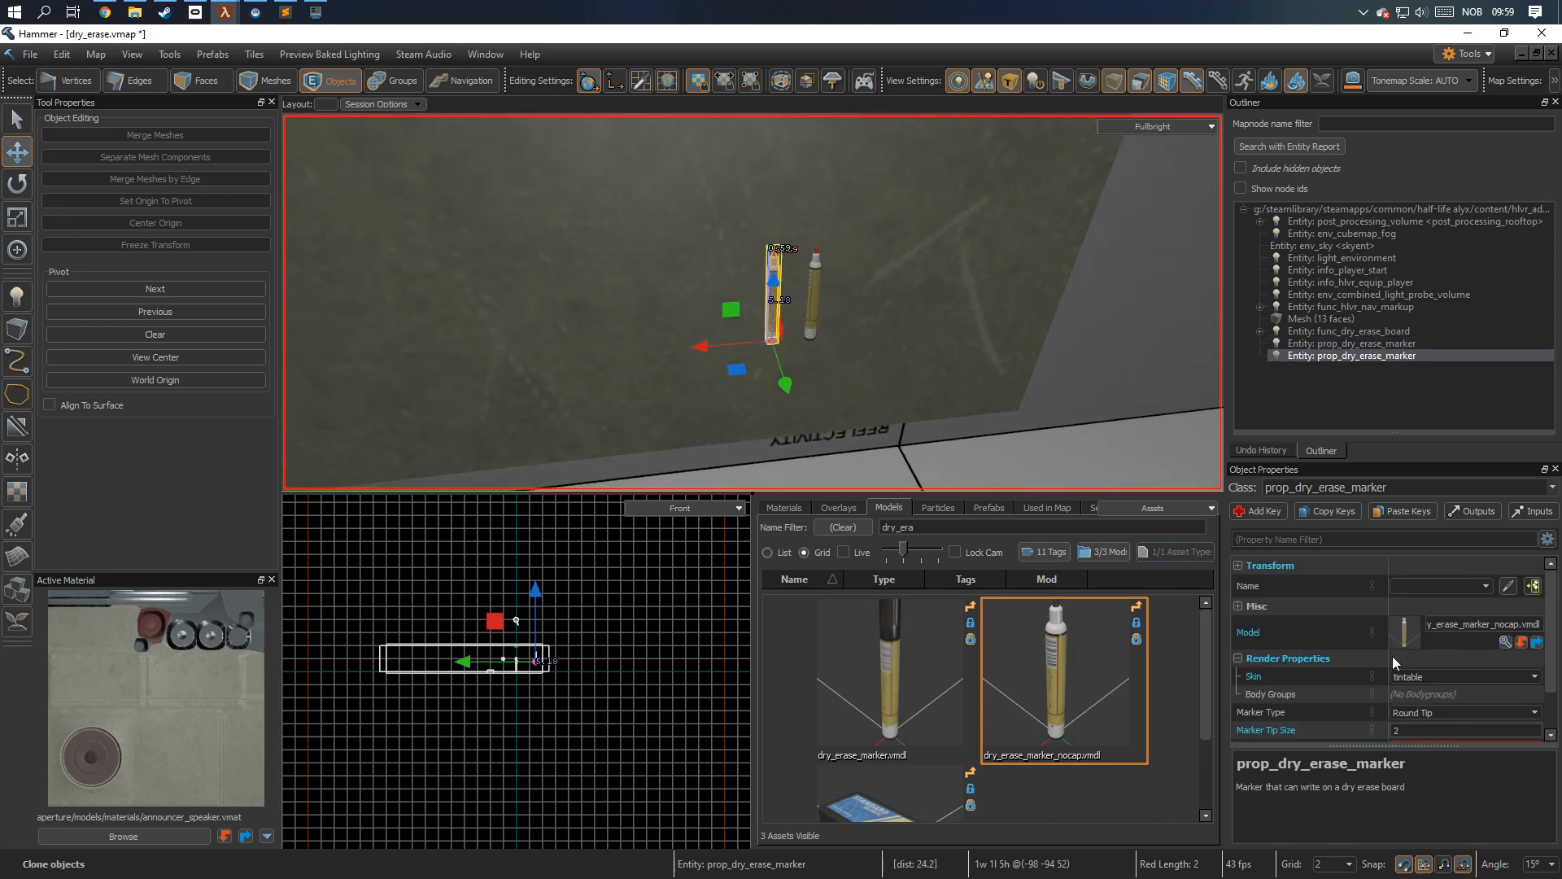
click(1402, 704)
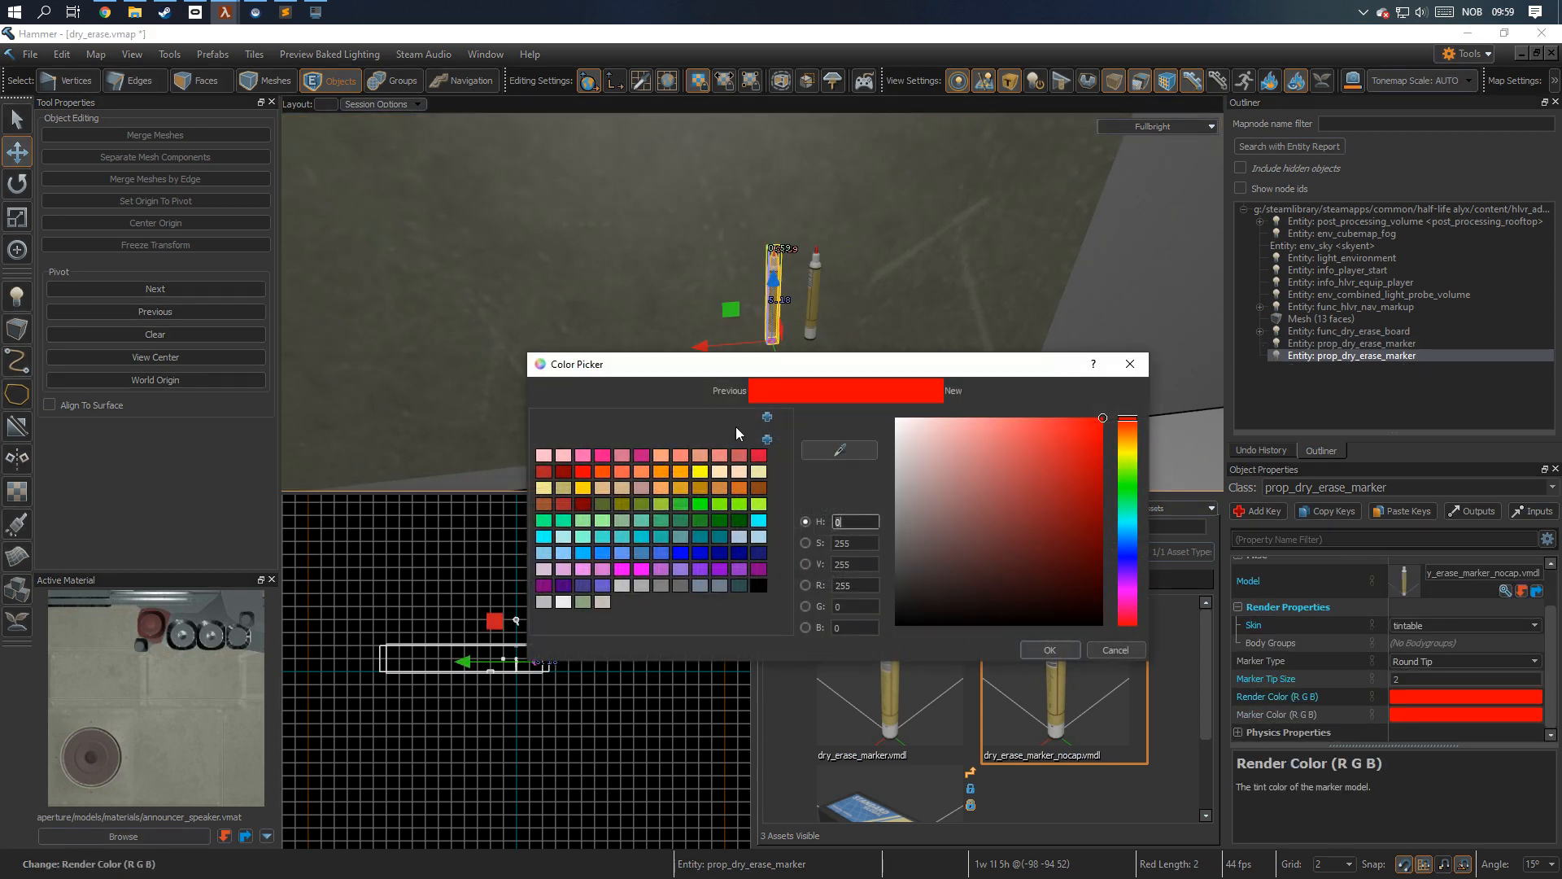
click(843, 609)
text(255)
key(shift+Tab)
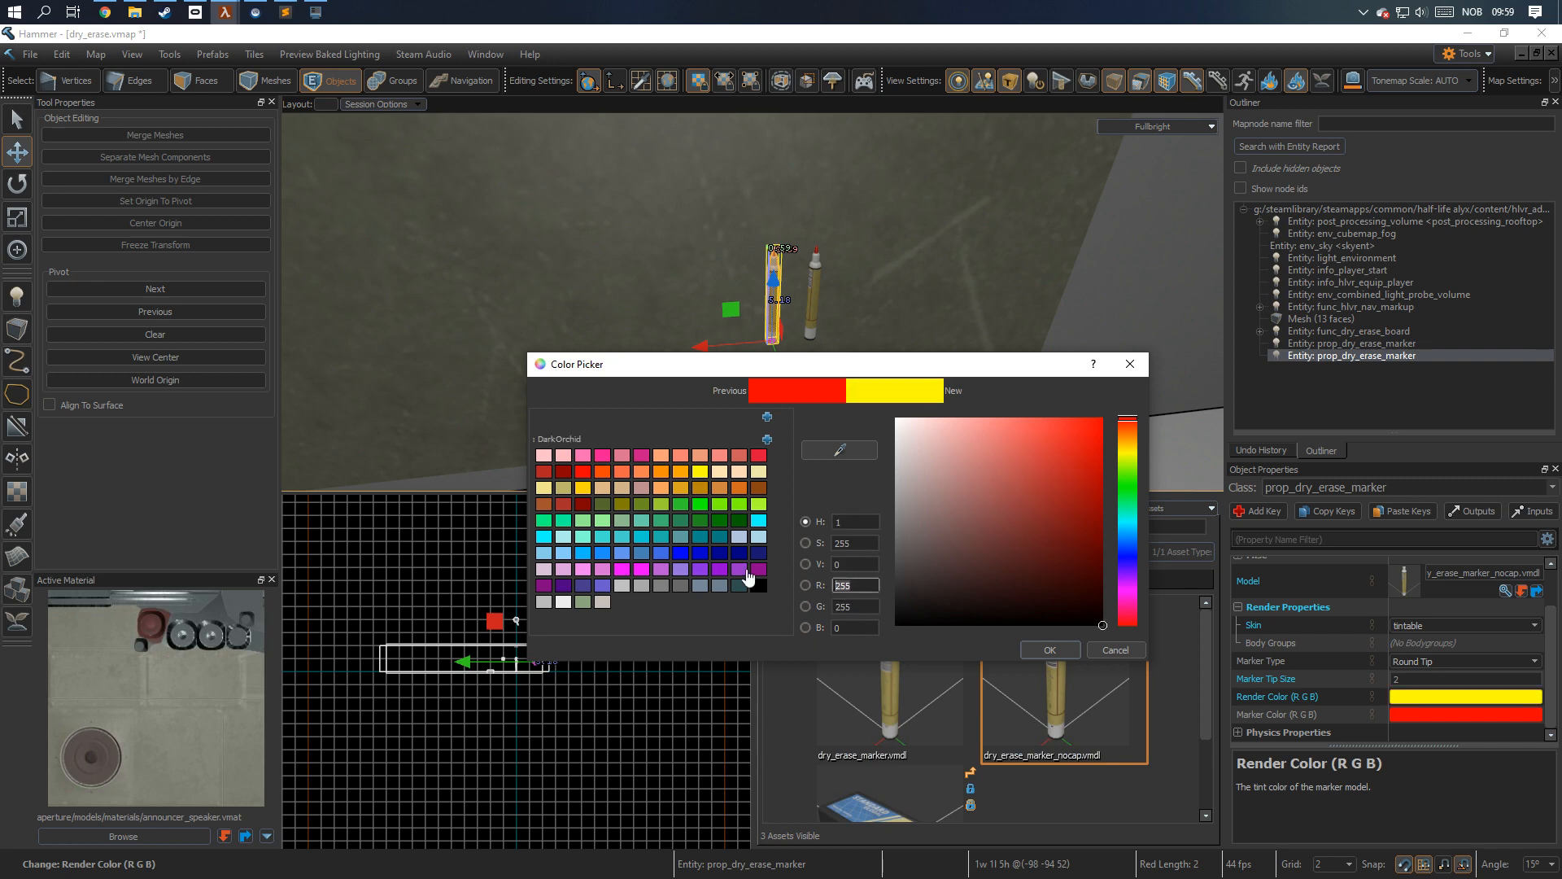
text(0)
click(1047, 648)
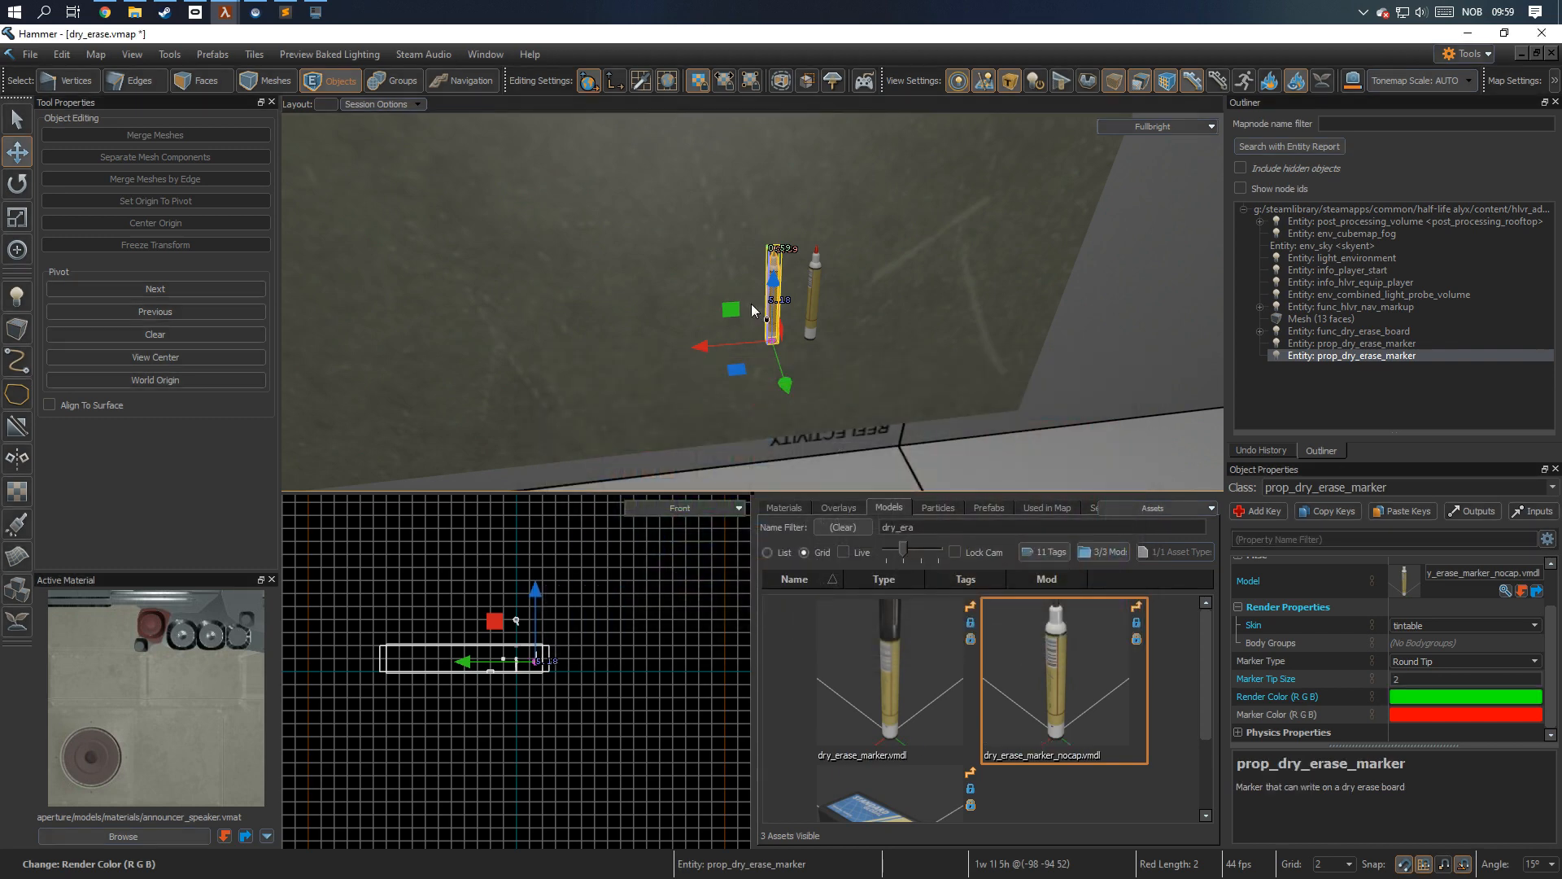
Set the second marker's writing color to pure green (0, 255, 0).
click(1416, 721)
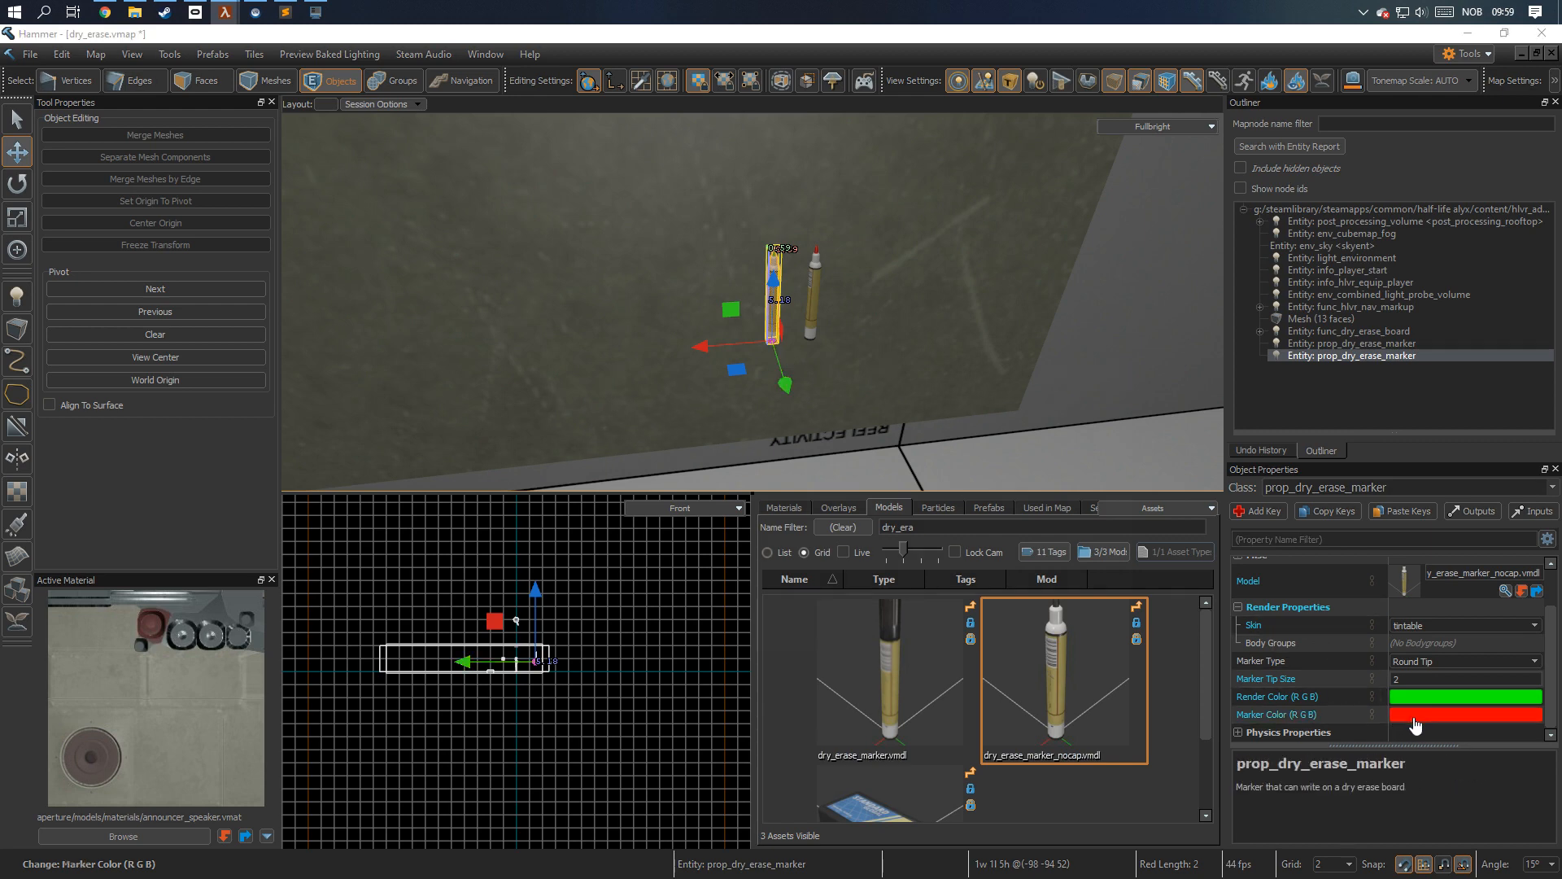
click(1127, 484)
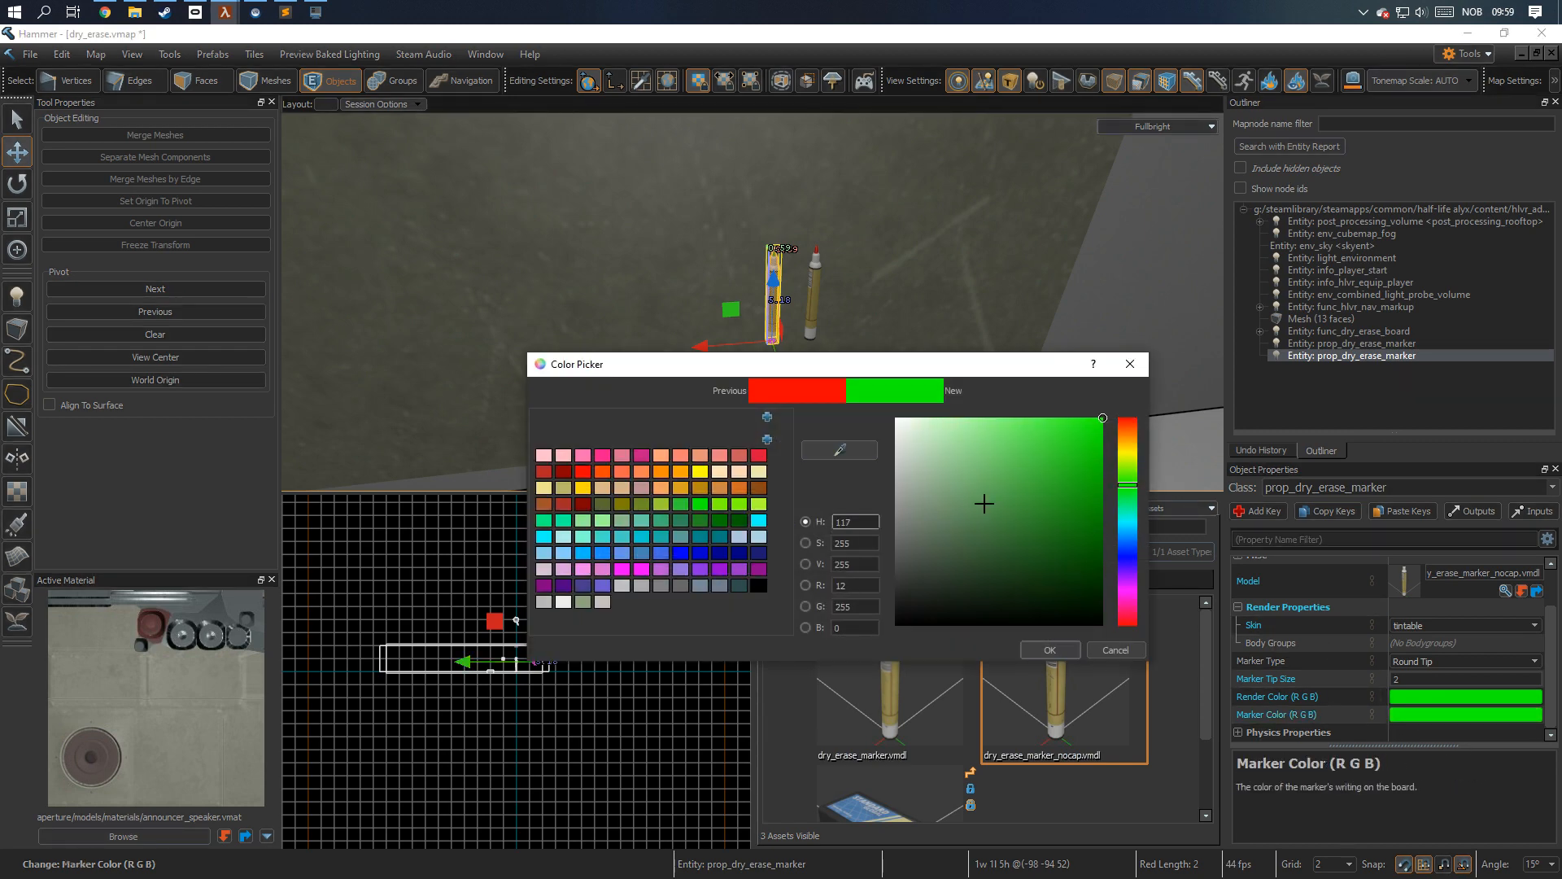
drag(851, 586, 825, 586)
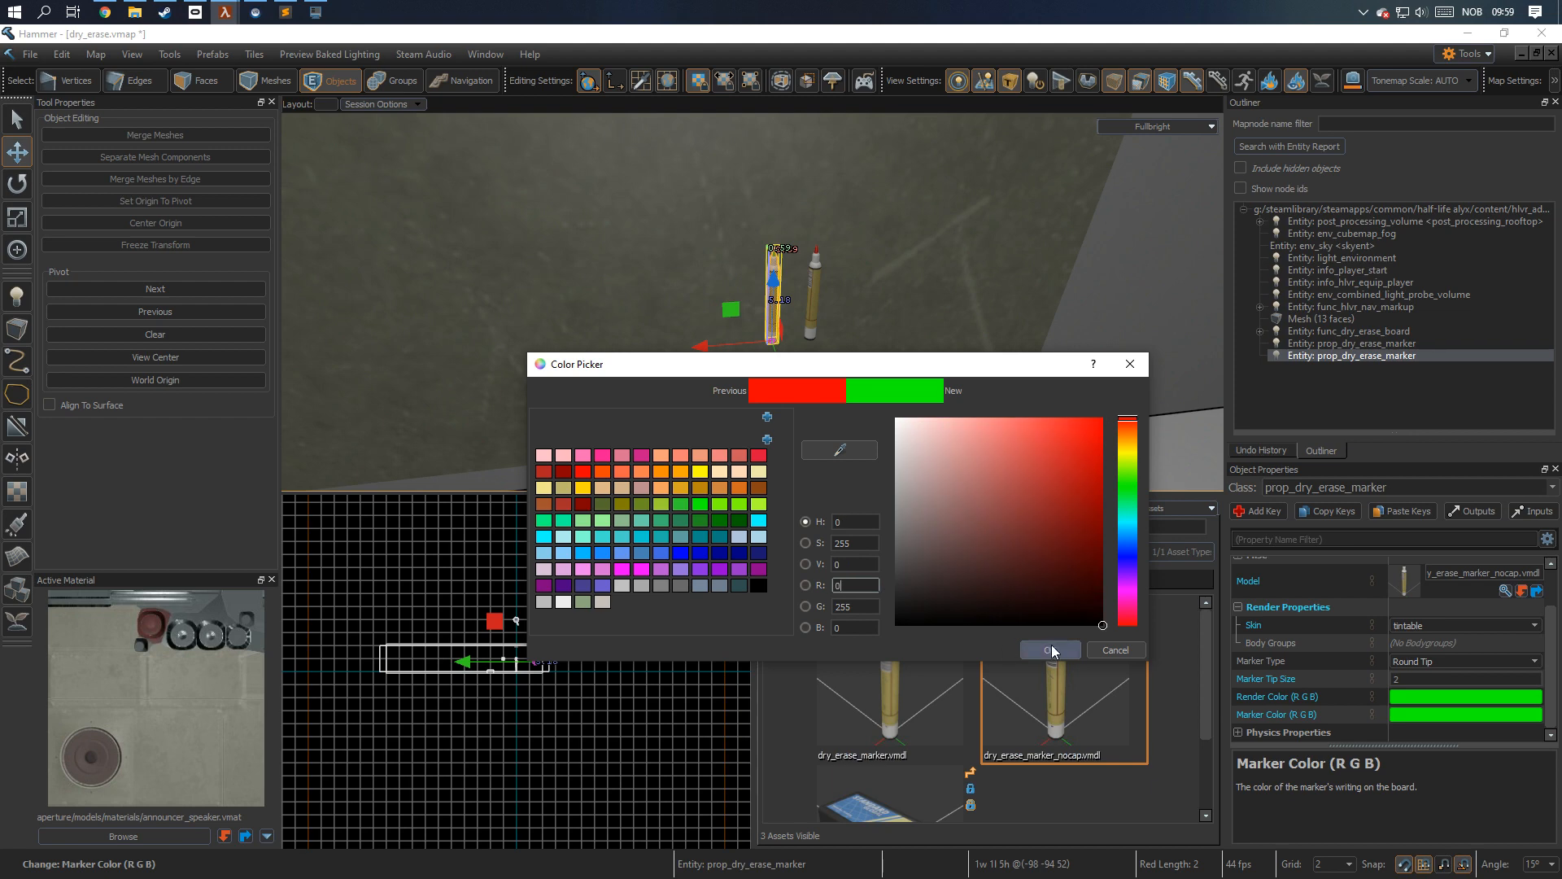
click(1050, 649)
Clone the green marker 2 units along the red axis and set the copy's render color to blue (0, 0, 255).
shift+drag(774, 345, 731, 340)
scroll(1376, 672, down, 2)
click(1440, 700)
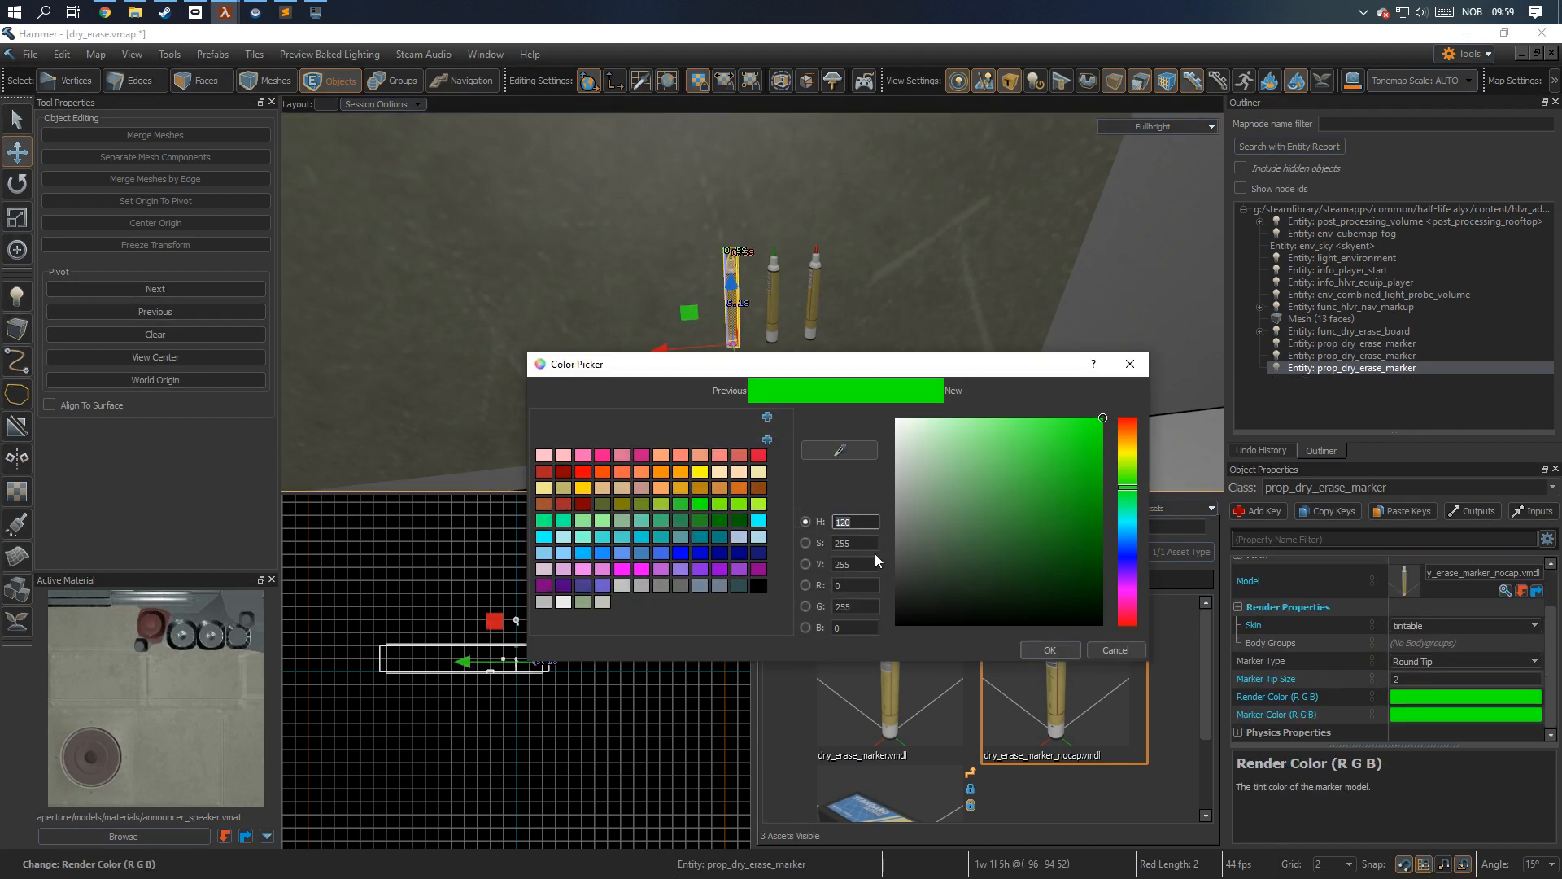
click(832, 627)
text(255)
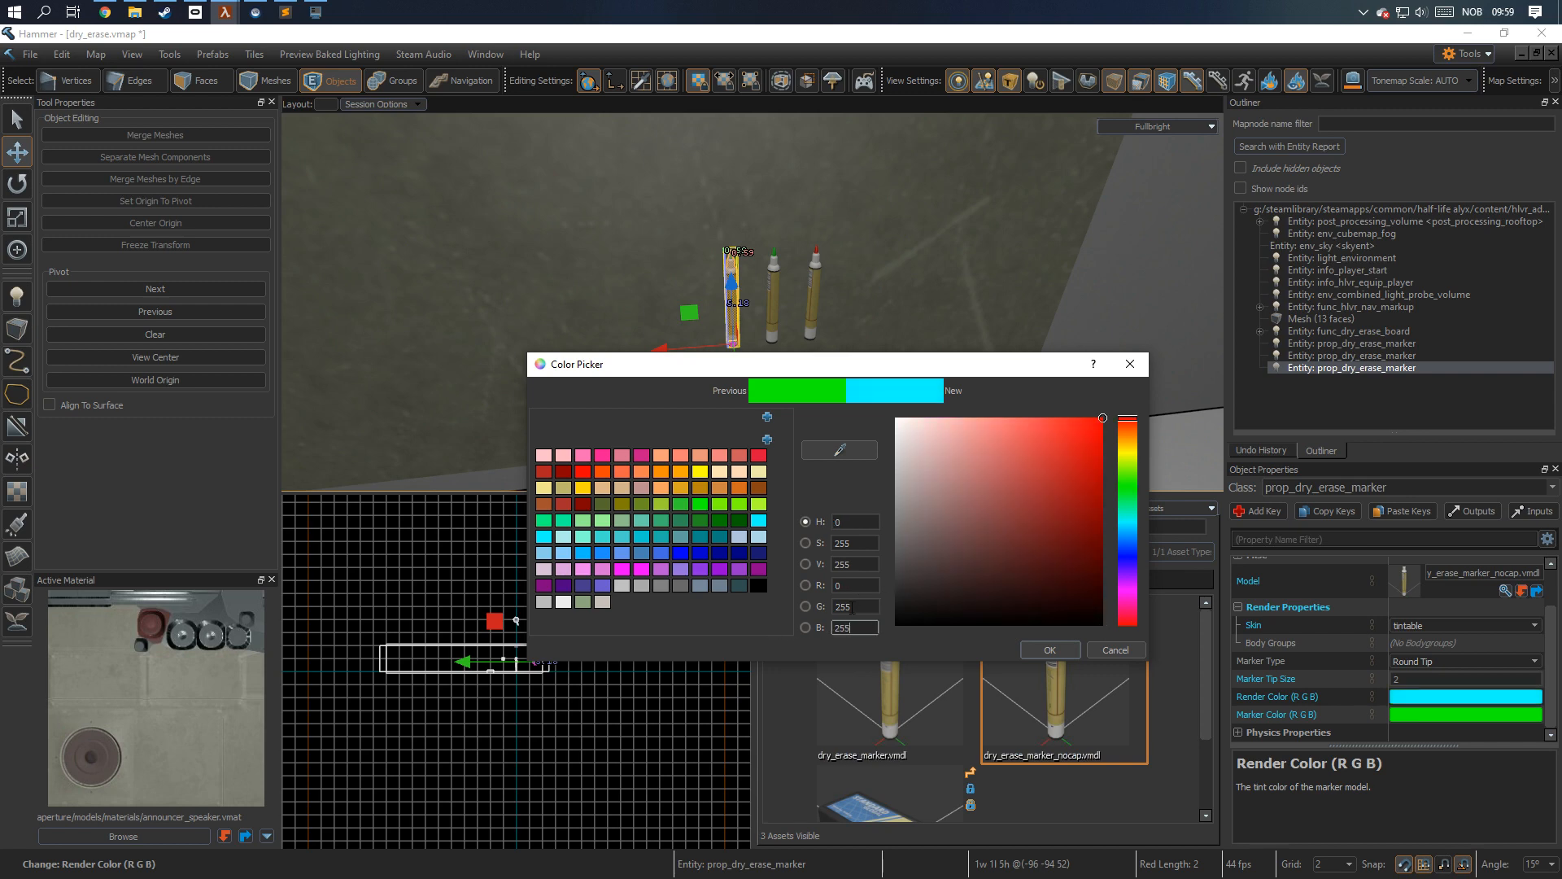
drag(856, 607, 801, 602)
text(0)
click(1050, 649)
Set the third marker's writing color to blue (0, 0, 255).
click(1404, 710)
click(844, 606)
text(0)
key(Tab)
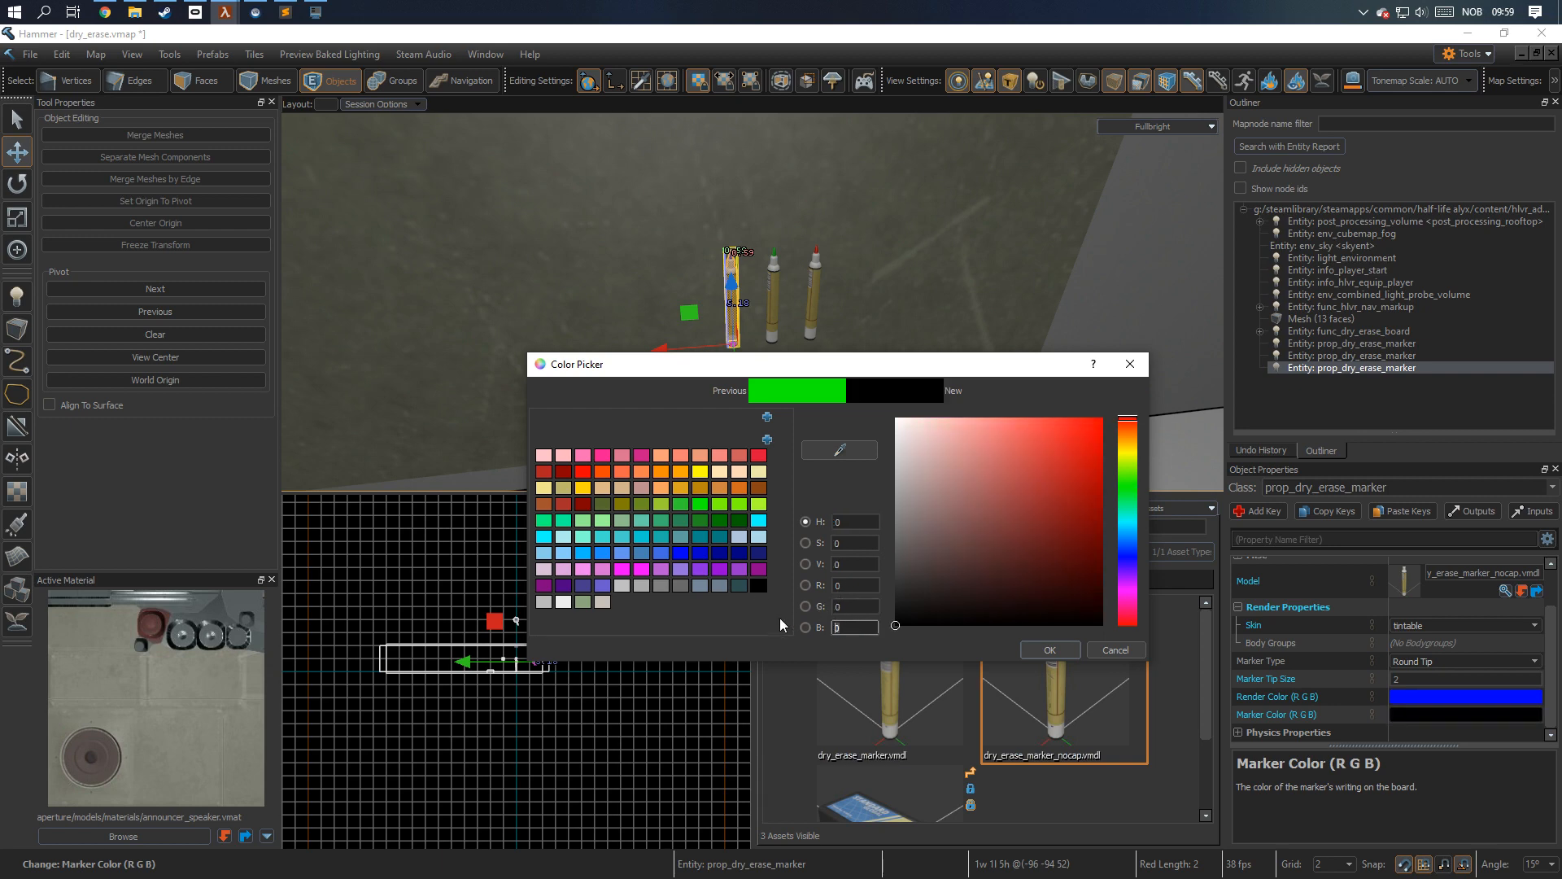
text(255)
click(1050, 648)
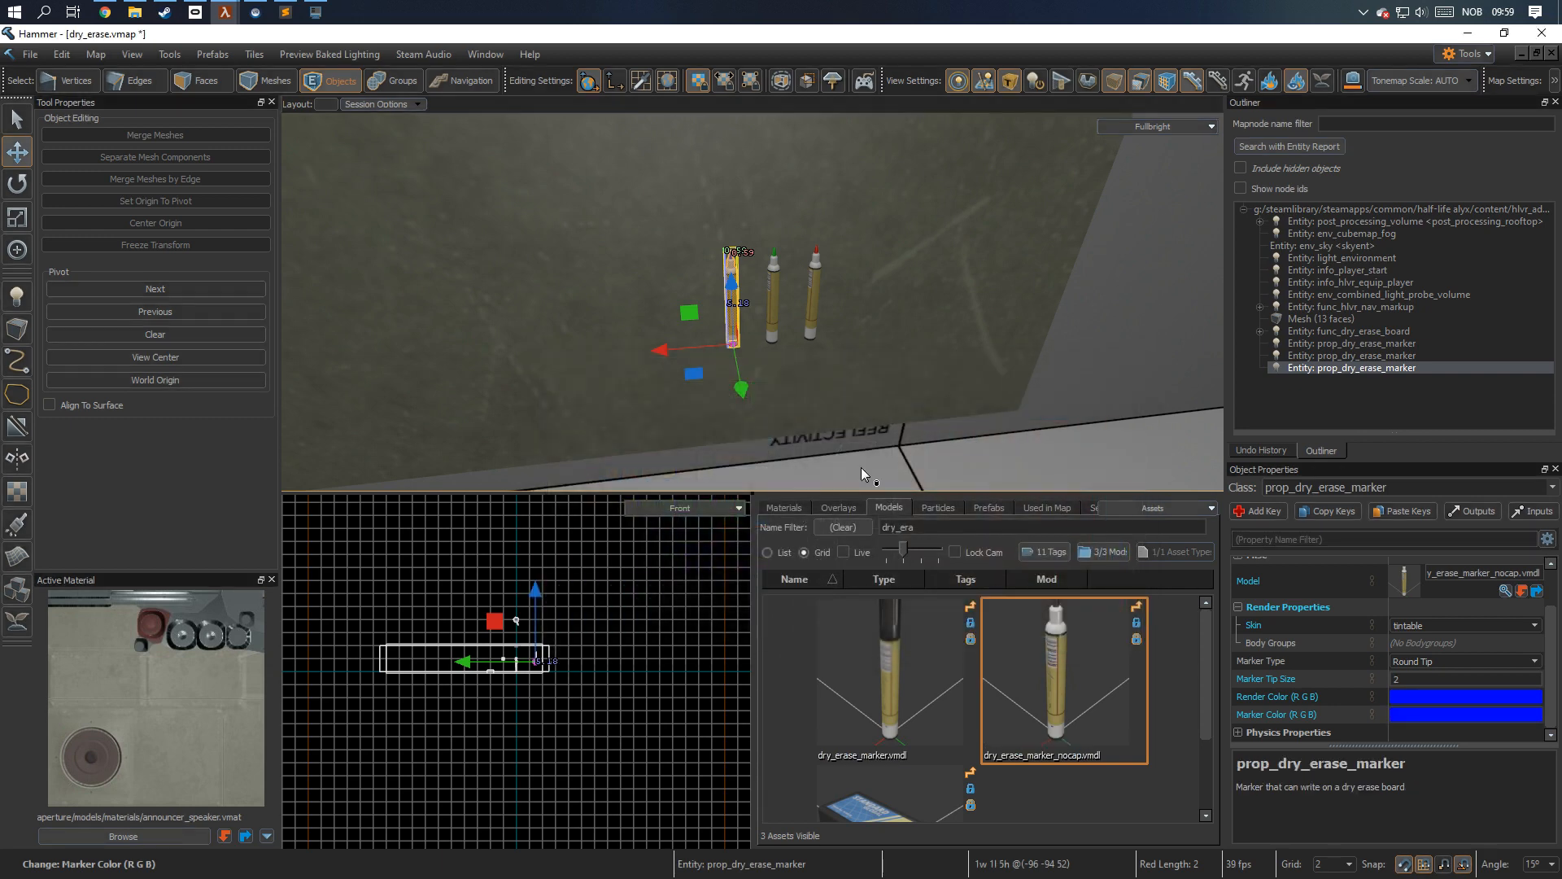
Clone the blue marker 2 units along the red axis and set the copy's render and marker colors to black.
shift+drag(685, 350, 642, 350)
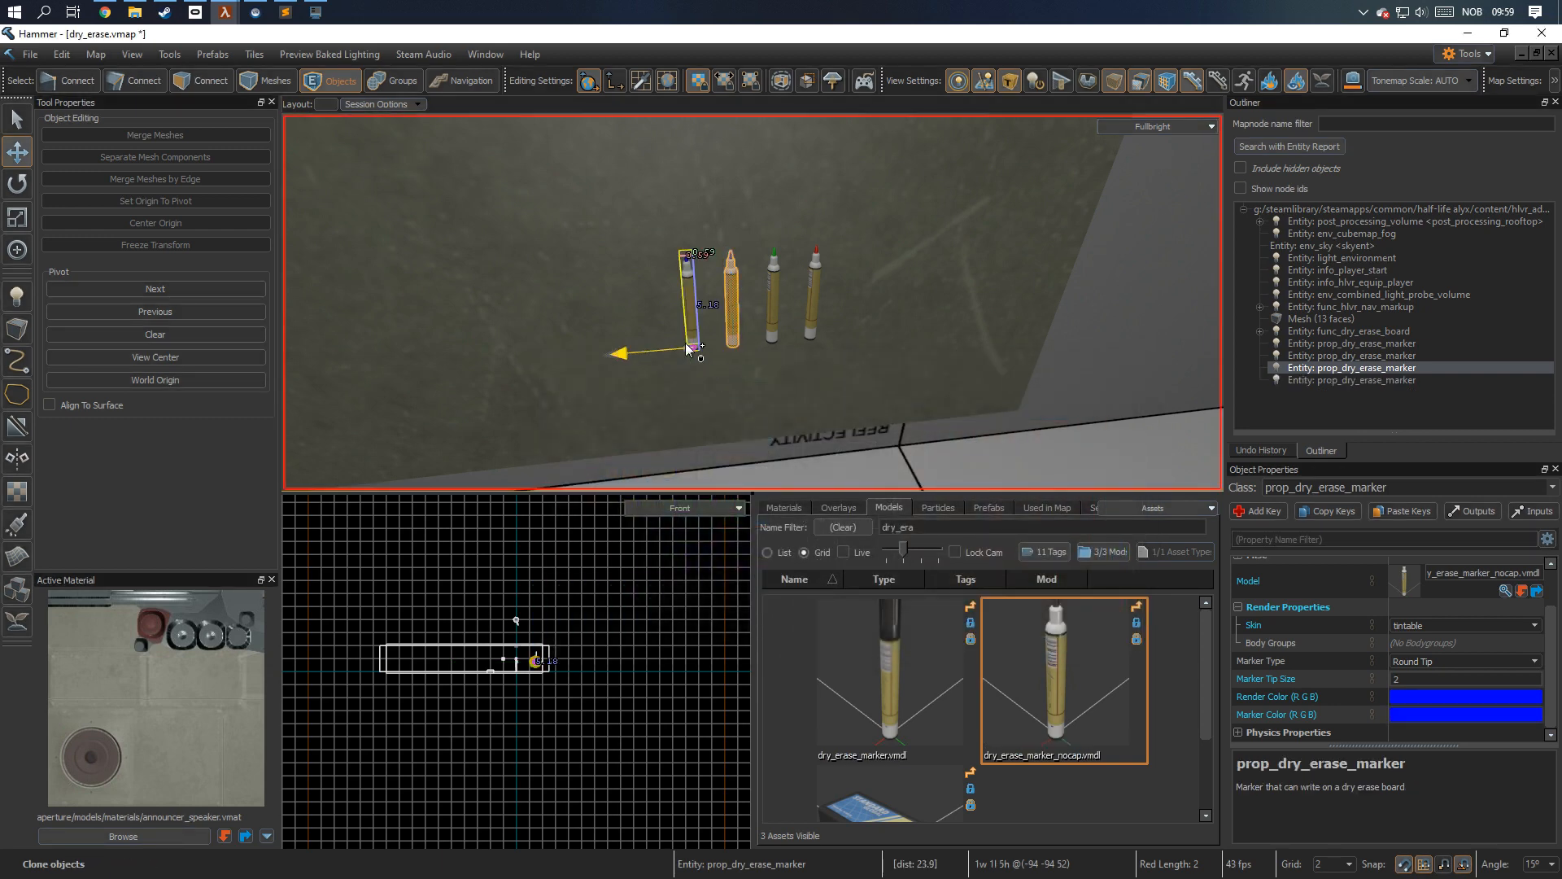
click(1421, 694)
click(1011, 617)
click(1050, 649)
click(1405, 714)
drag(1017, 499, 1154, 710)
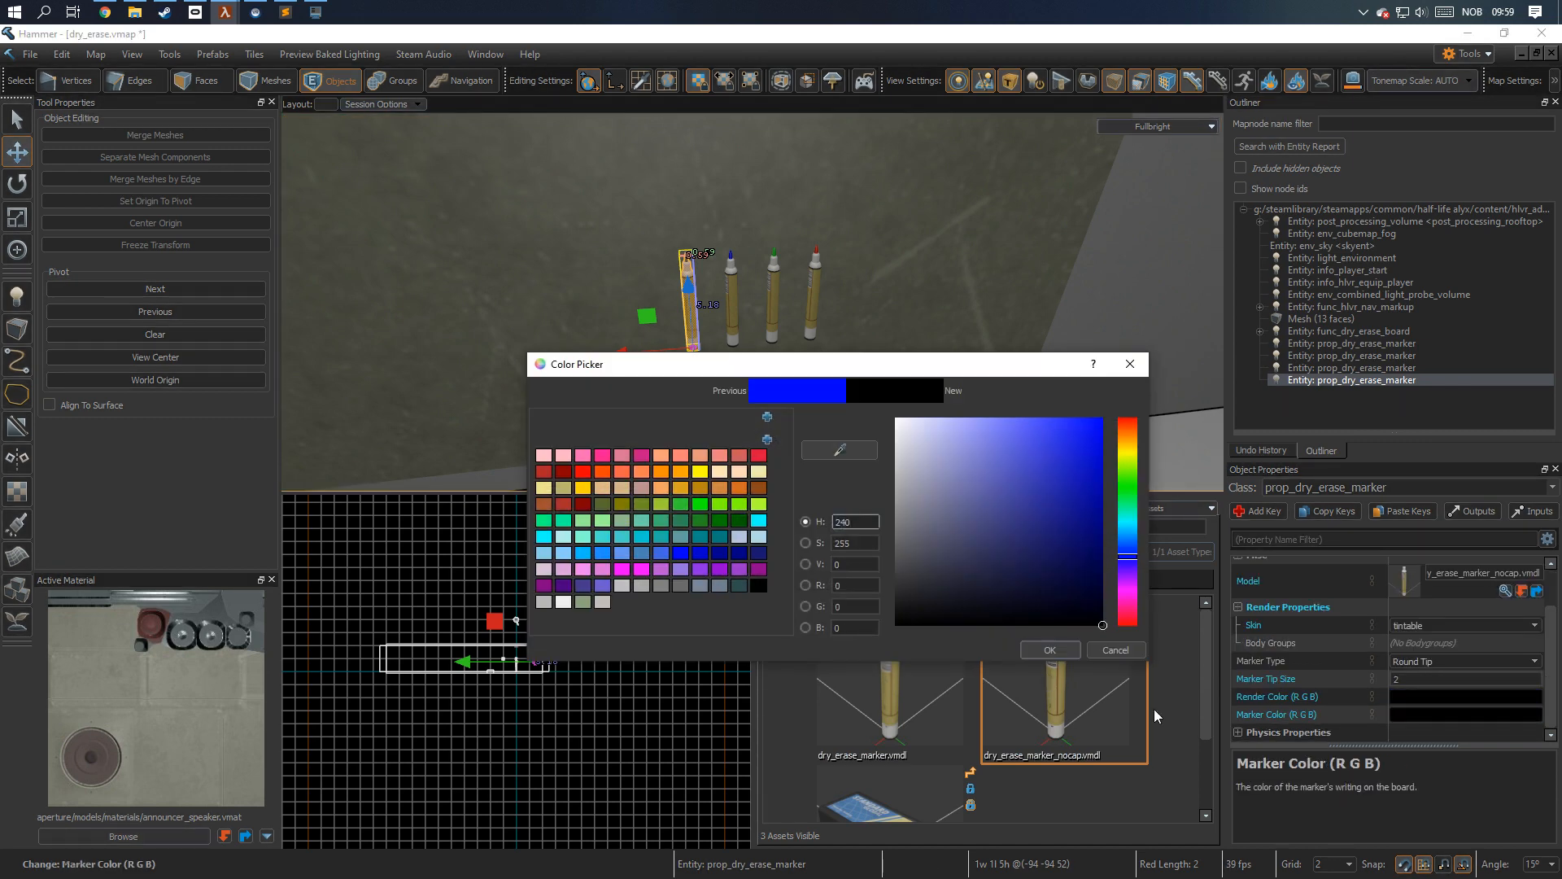
click(1054, 651)
Clone the black marker 12 units to the far side of the red one and assign the copy the dry_erase_eraser.vmdl model.
mouse_move(651, 353)
shift+mouse_down()
mouse_move(920, 350)
mouse_move(886, 349)
mouse_move(906, 349)
shift+mouse_up()
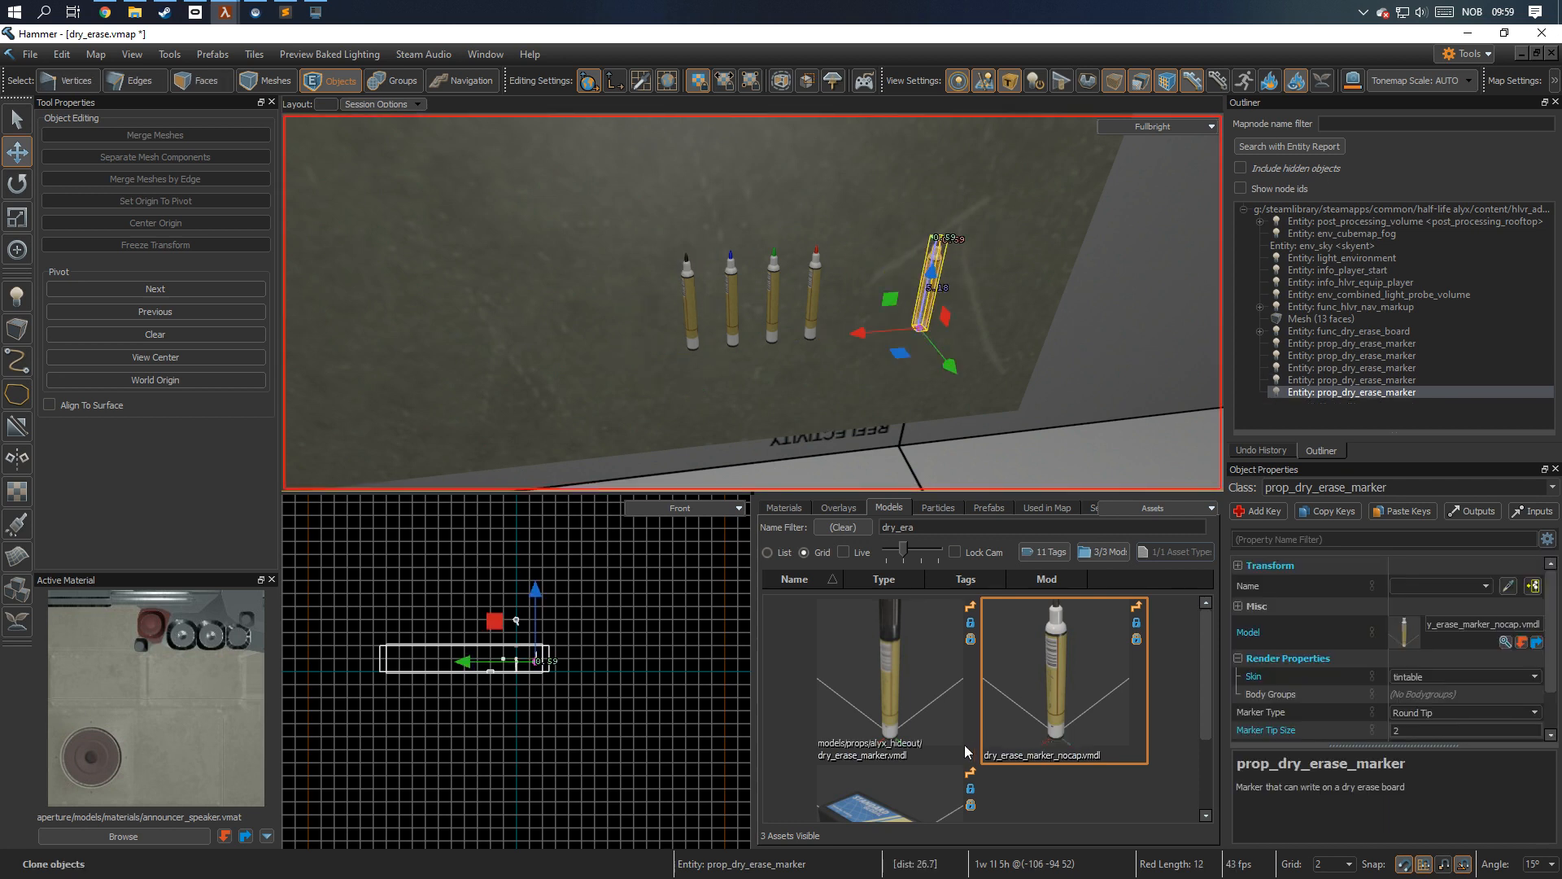
mouse_move(871, 817)
mouse_down()
mouse_move(1302, 732)
mouse_move(1417, 640)
mouse_up()
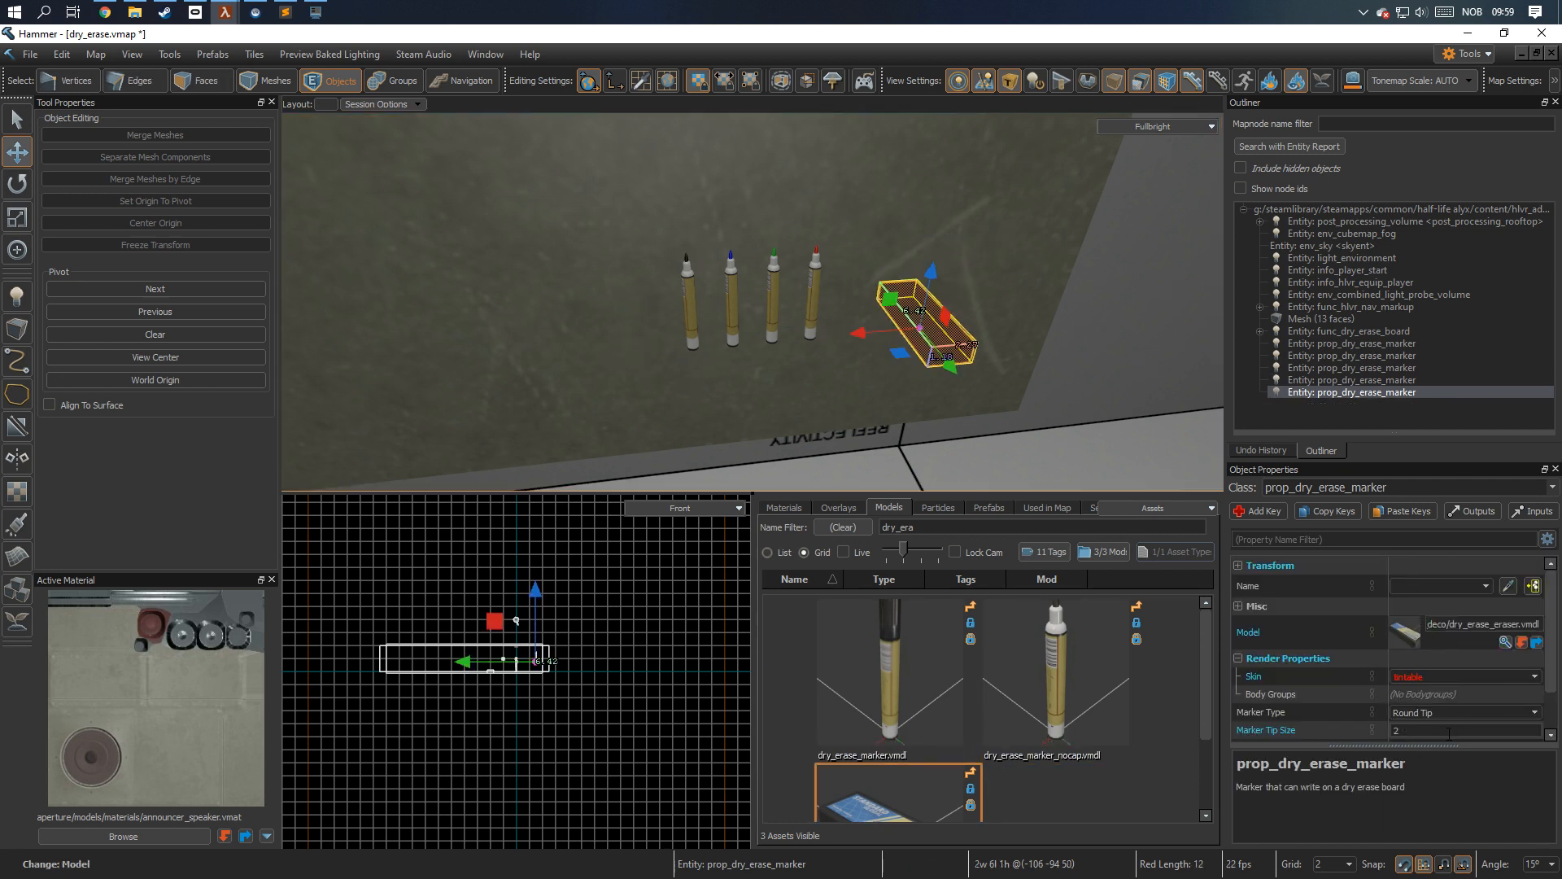
Set the eraser's skin to default, its marker type to Eraser and its marker tip size to 40.
scroll(1399, 678, down, 1)
click(1501, 627)
click(1520, 643)
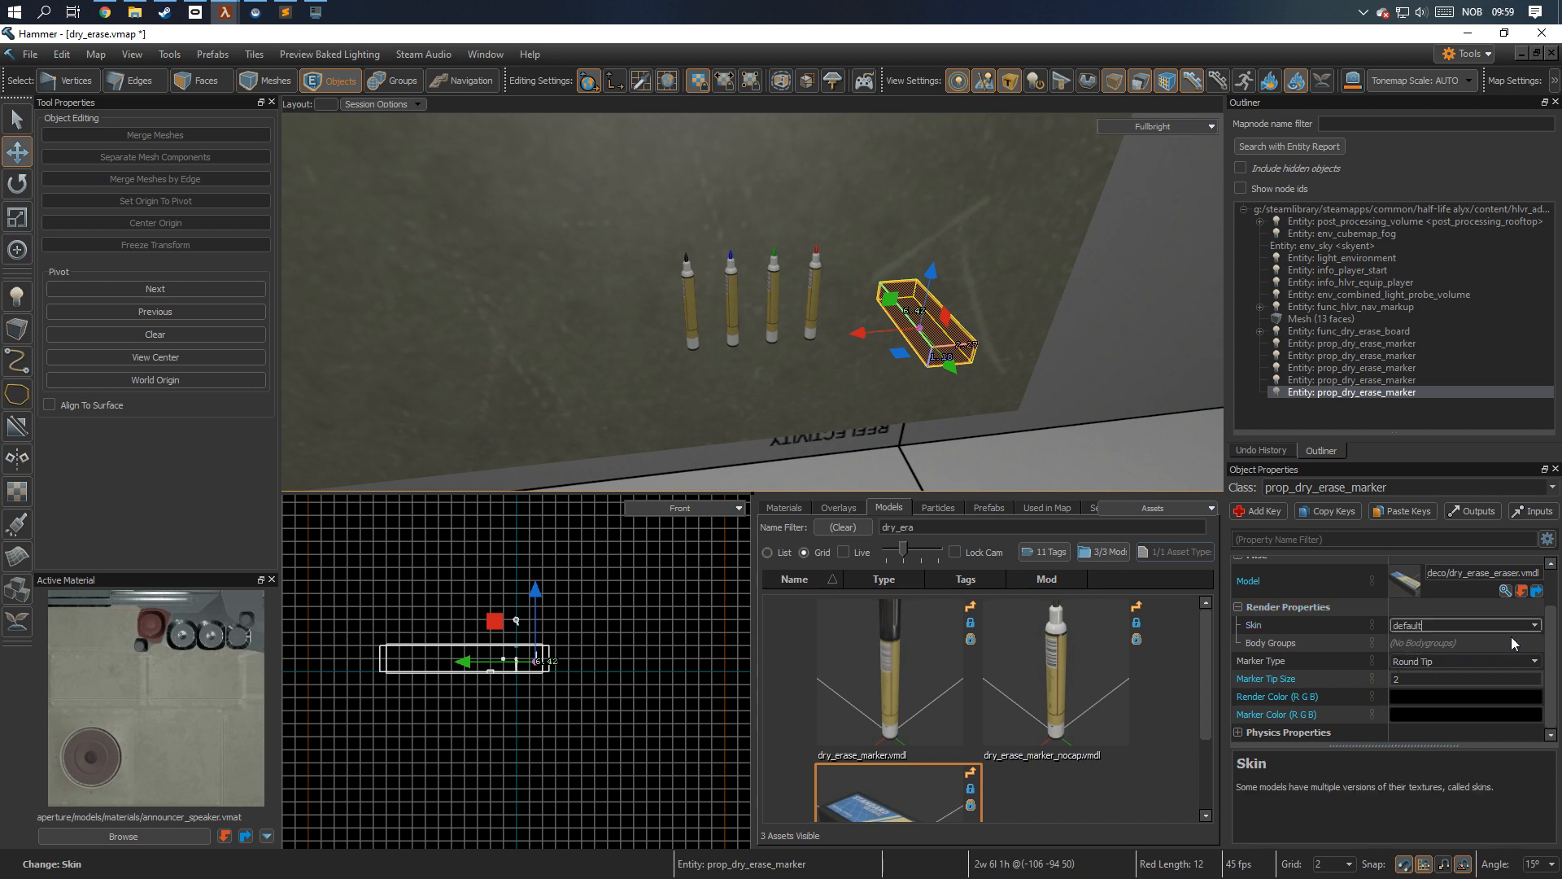
click(1533, 661)
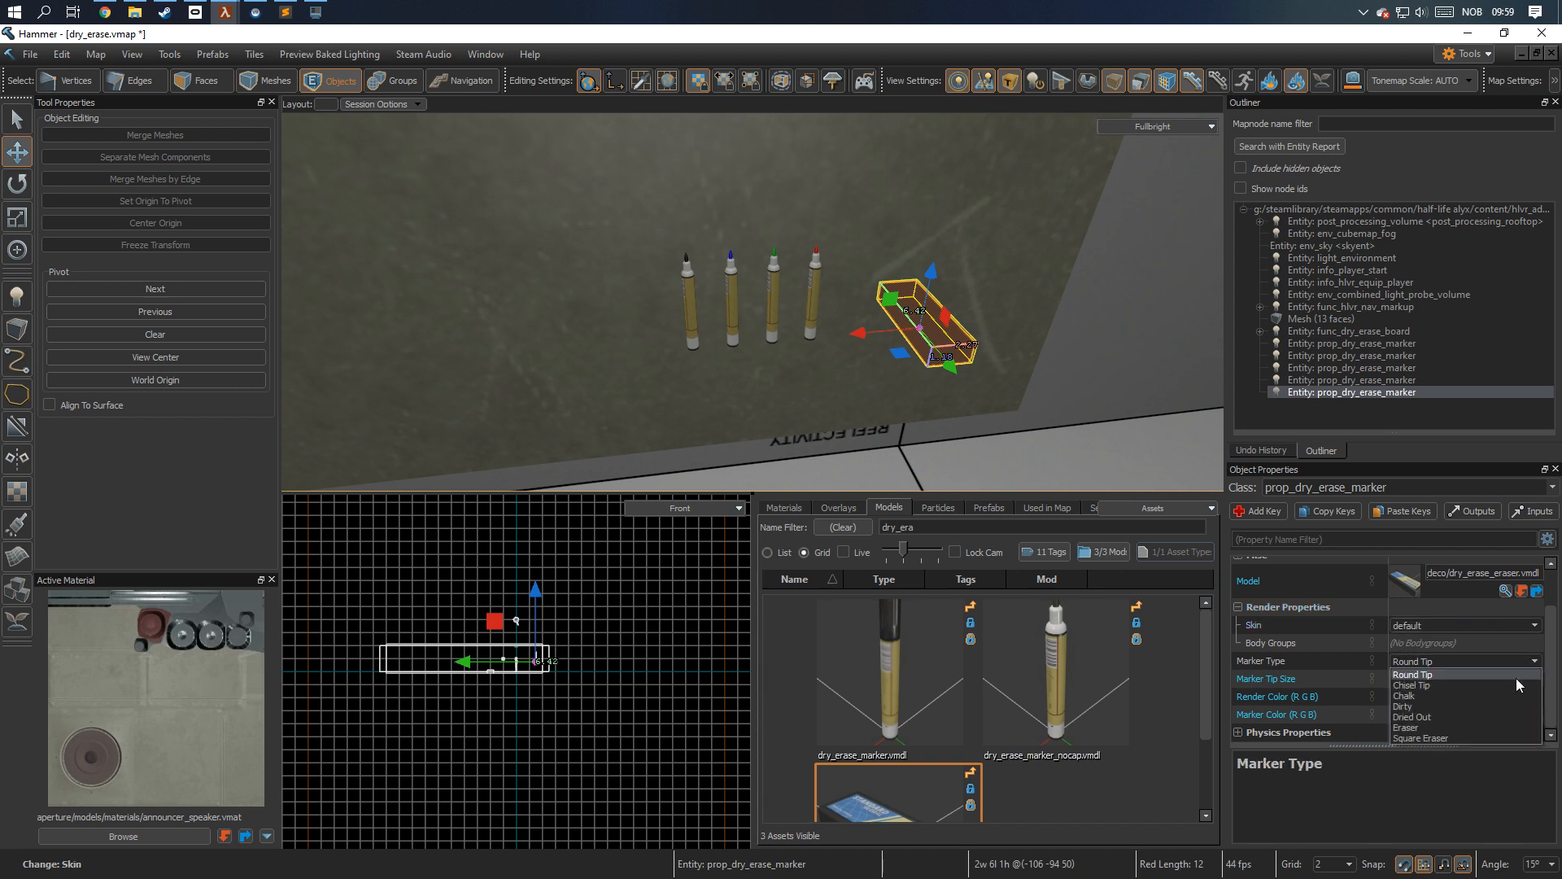
click(1491, 724)
key(Tab)
text(40)
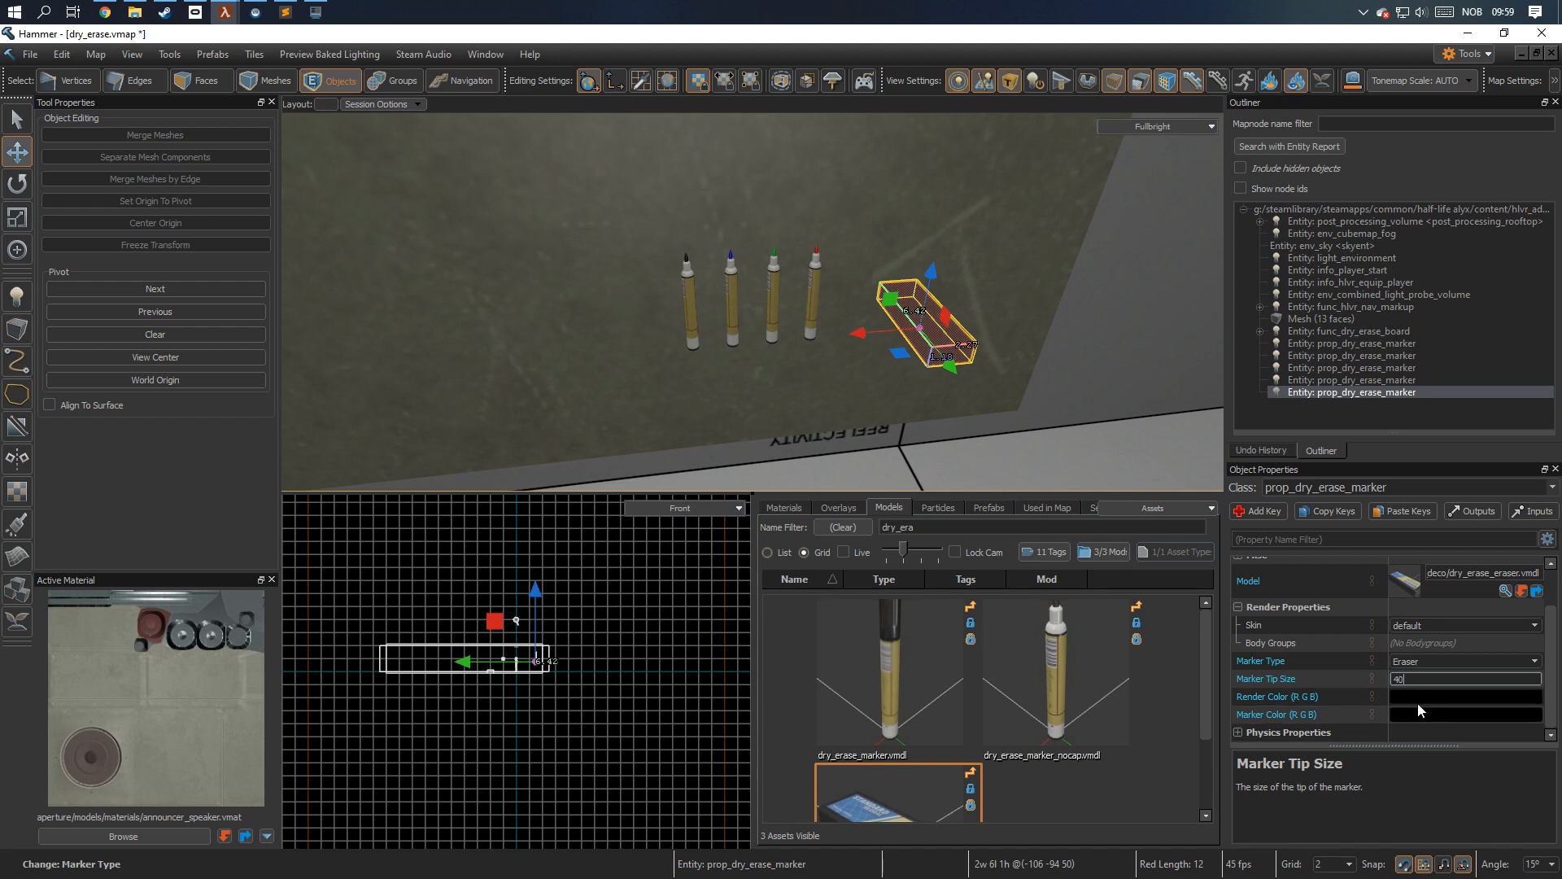
Set both the render color and the marker color of the eraser to white (255, 255, 255).
click(1423, 700)
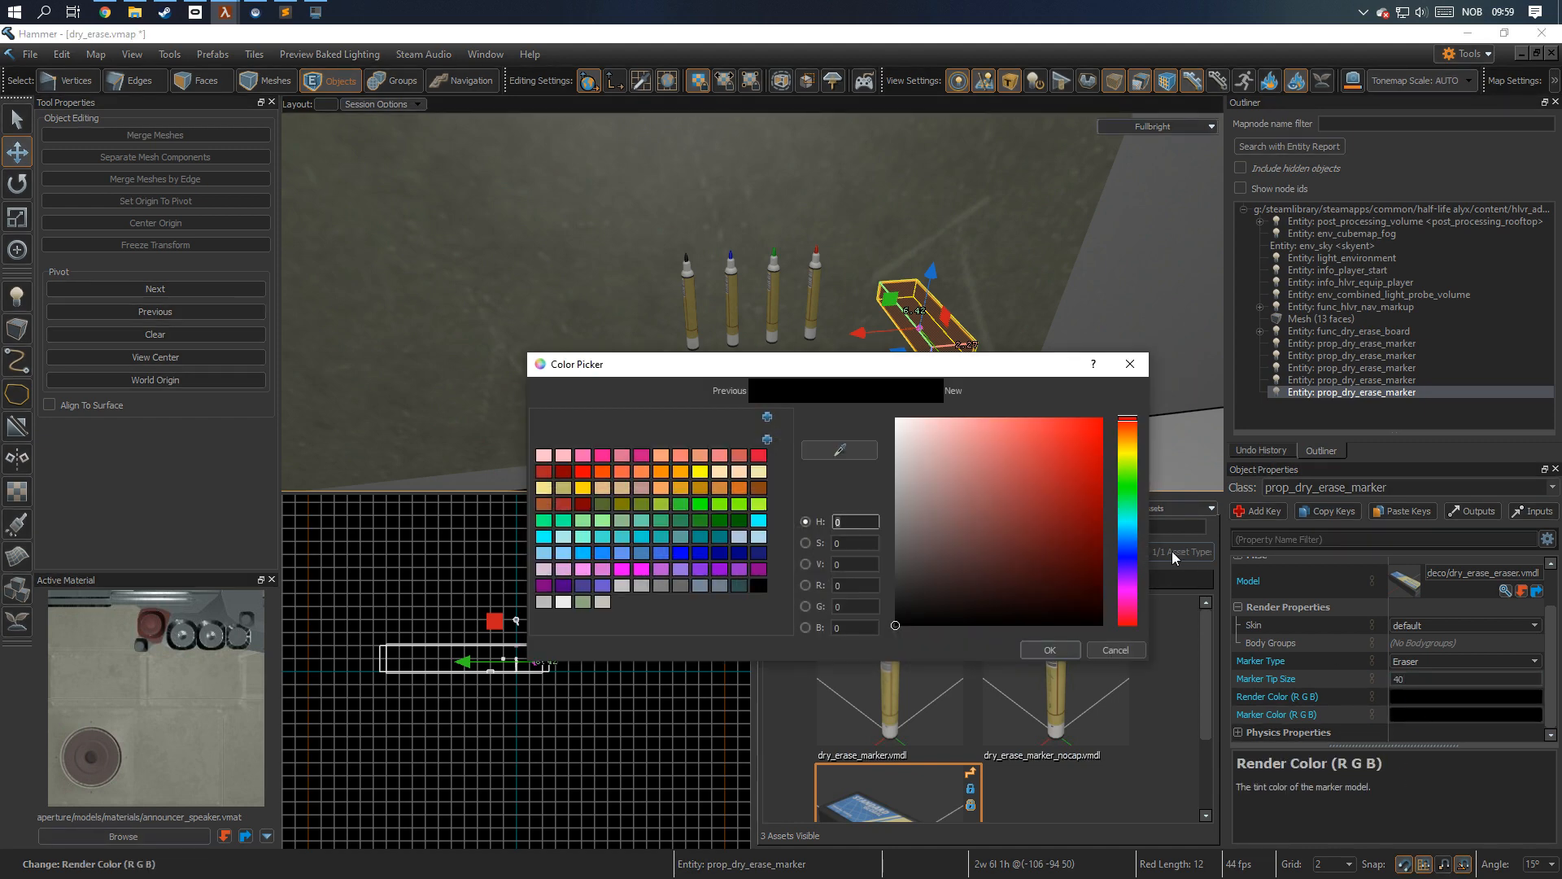
drag(981, 551, 732, 214)
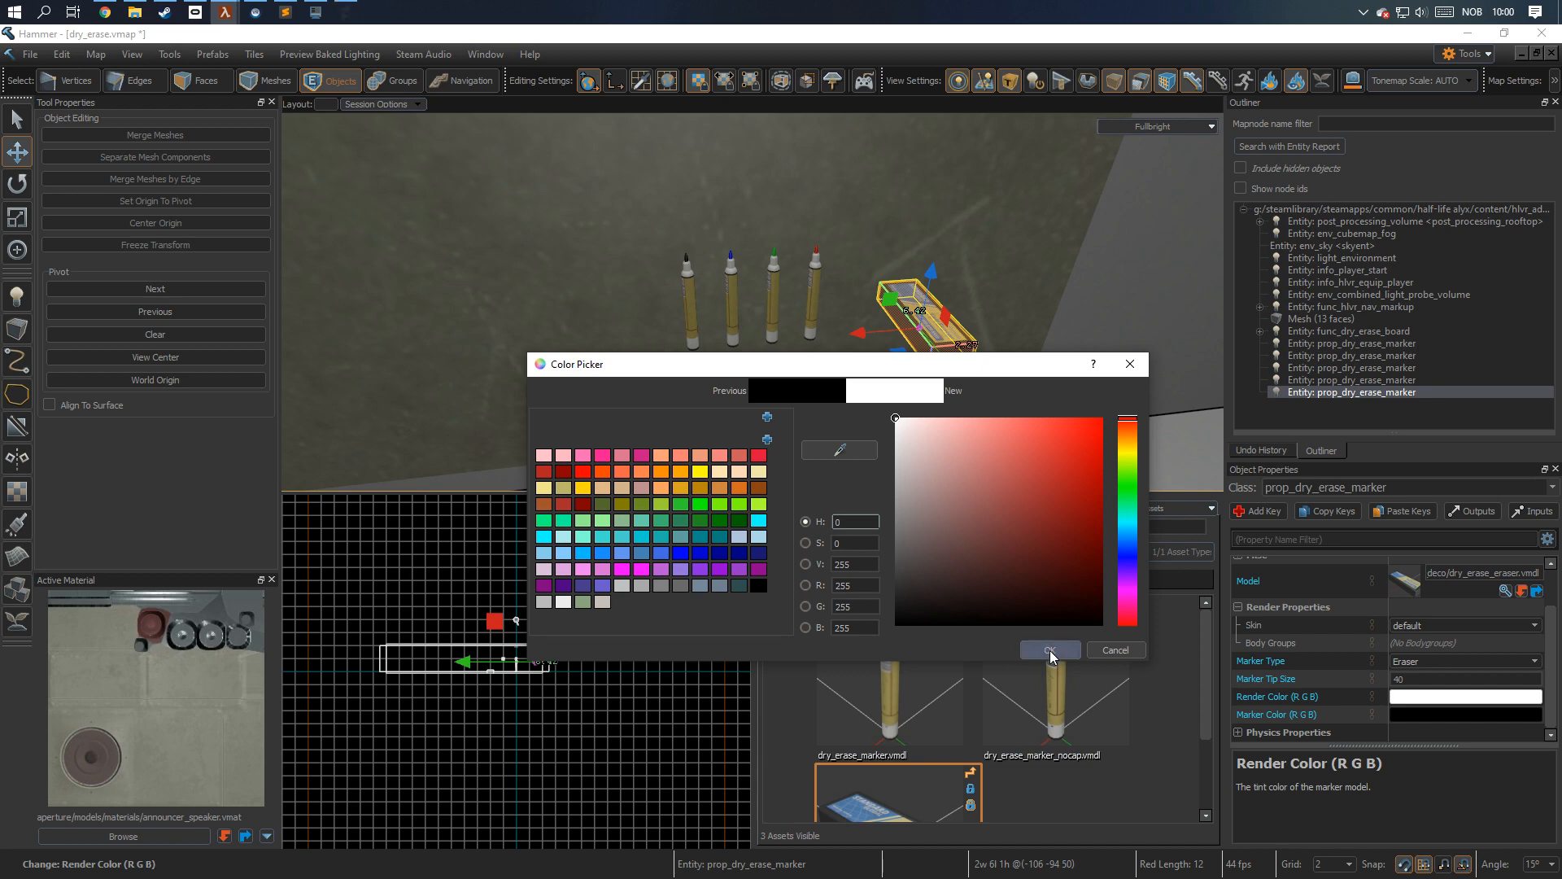
click(1052, 650)
click(1426, 715)
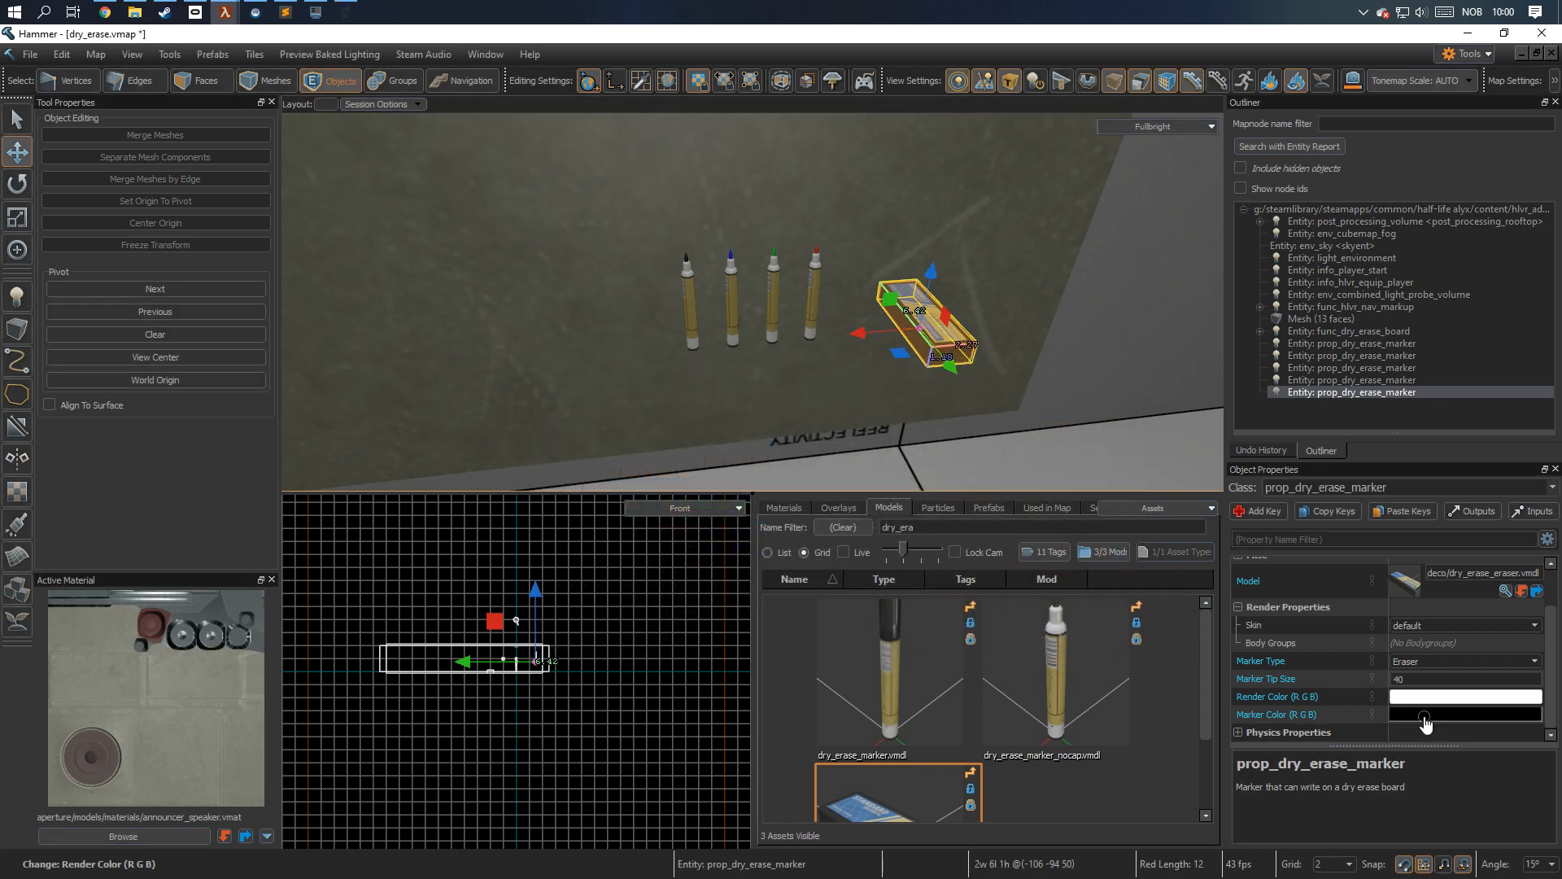
drag(1013, 482, 727, 278)
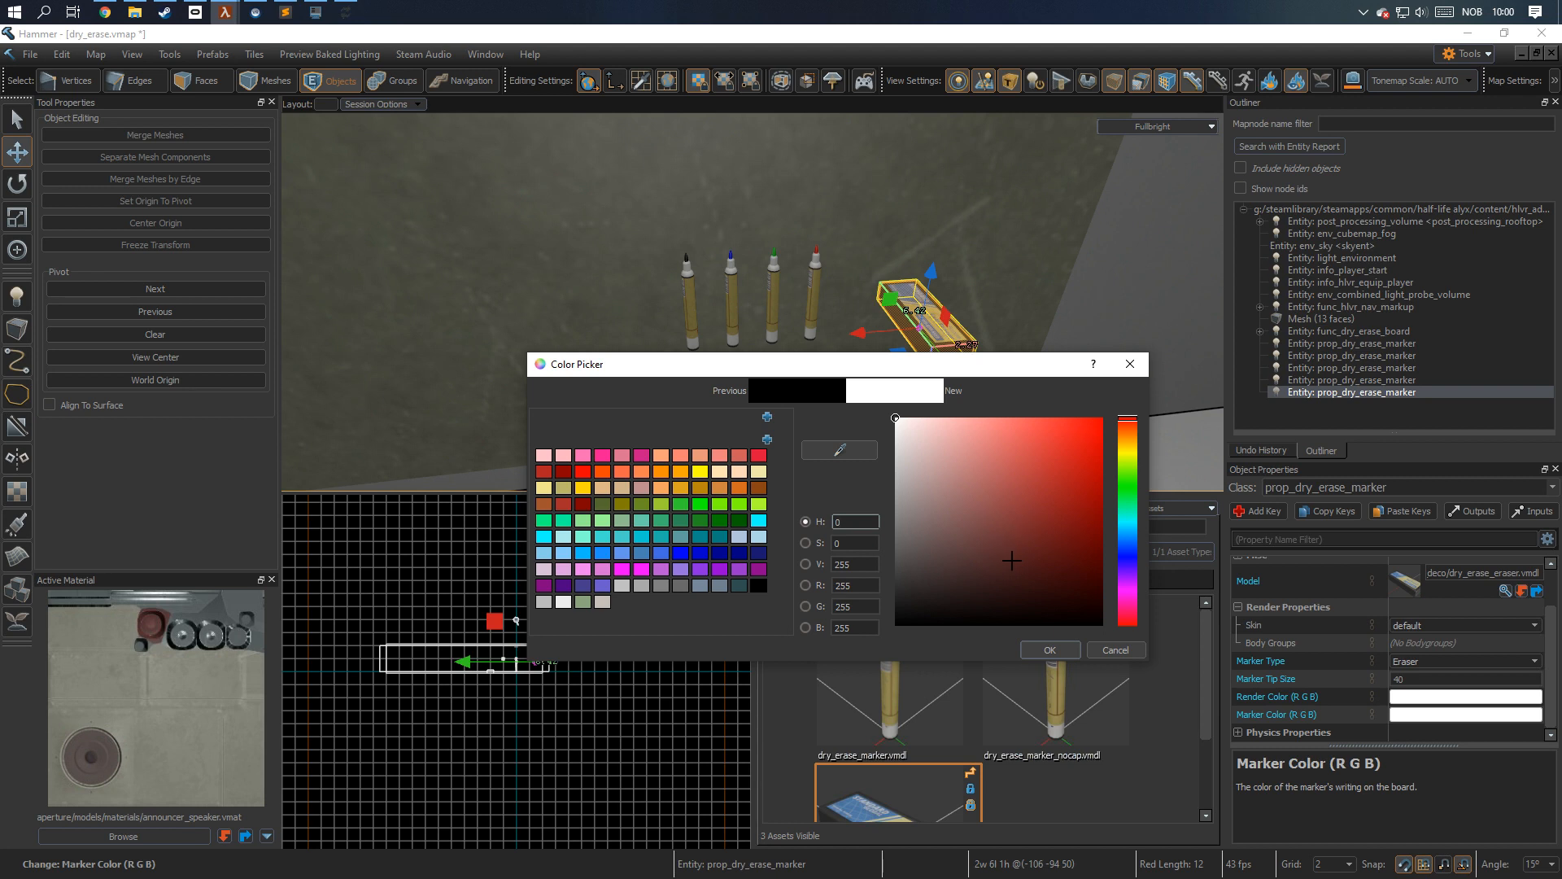
click(1048, 650)
Rotate the eraser 90 degrees about the blue axis, clear the selection and save the map.
key(e)
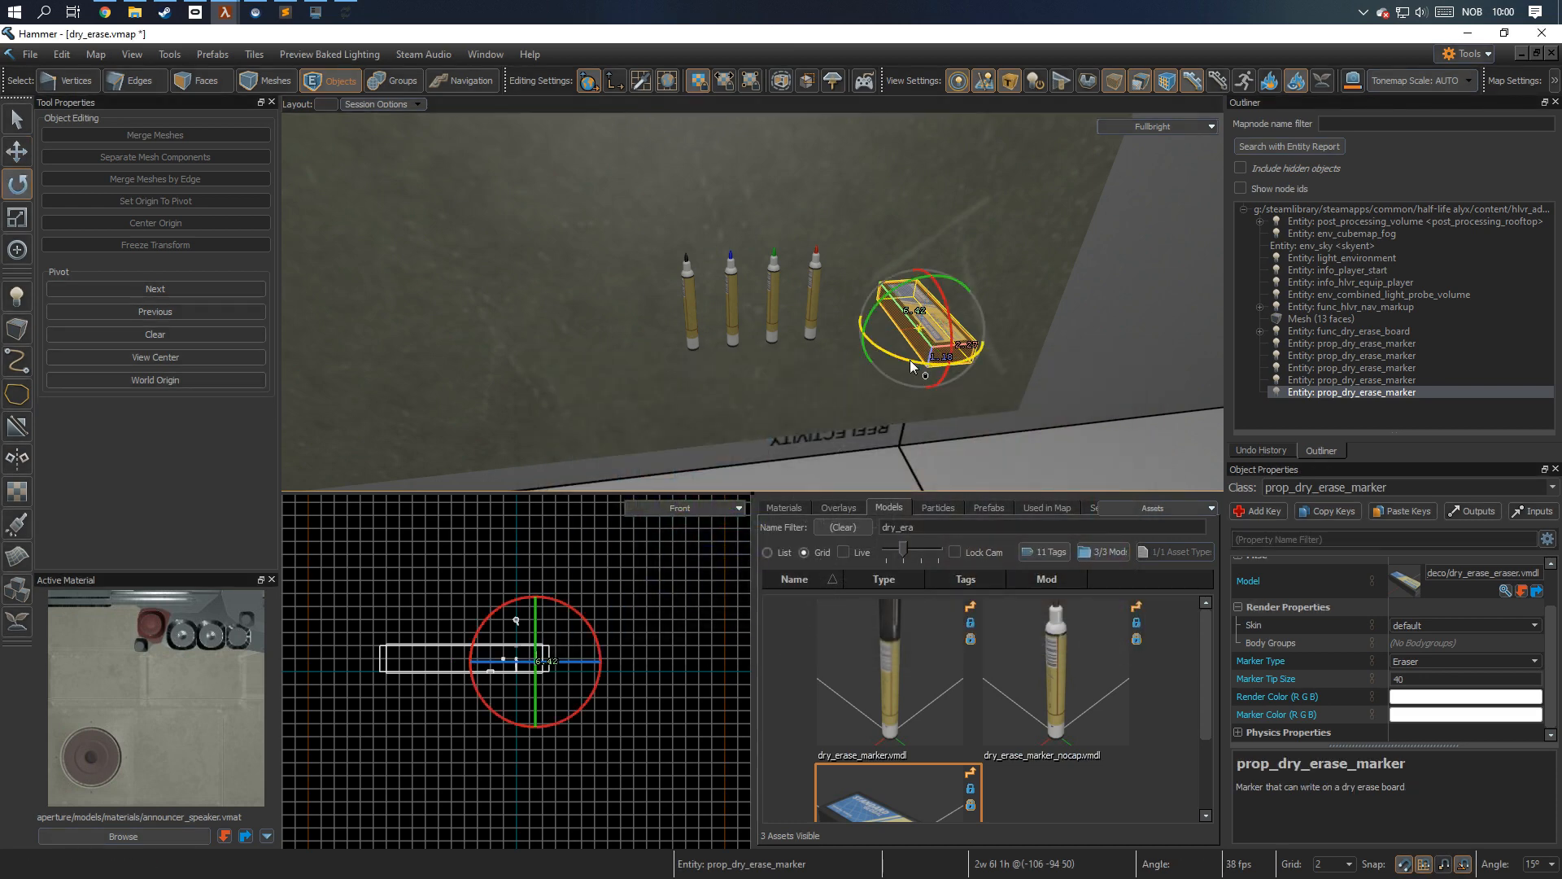
mouse_move(905, 359)
mouse_down()
mouse_move(1038, 327)
mouse_move(973, 397)
mouse_up()
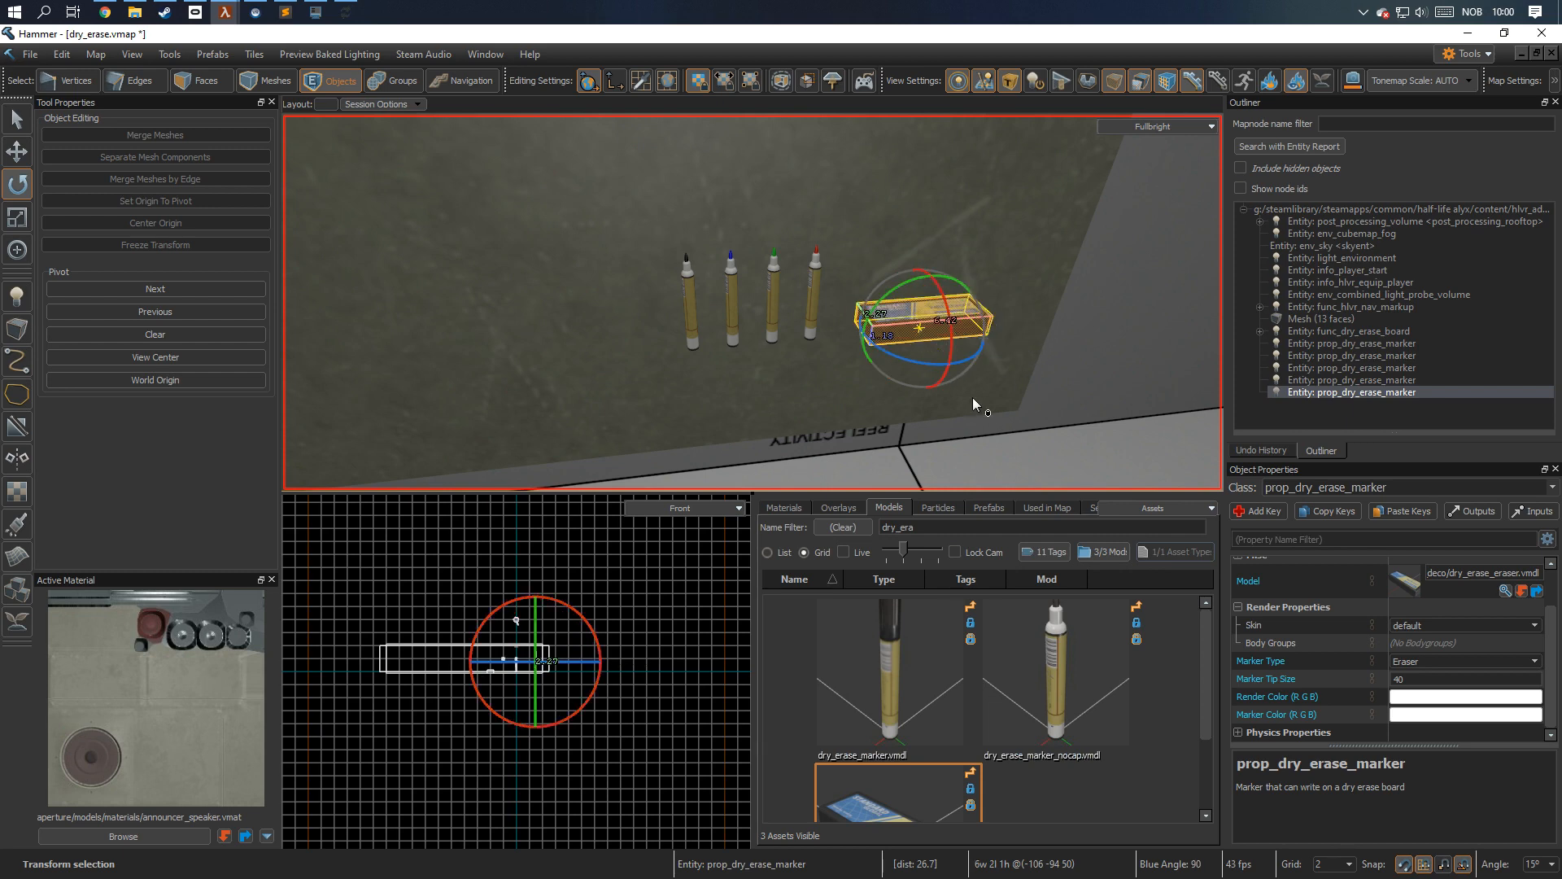
click(969, 403)
key(s)
right_drag(969, 403, 753, 302)
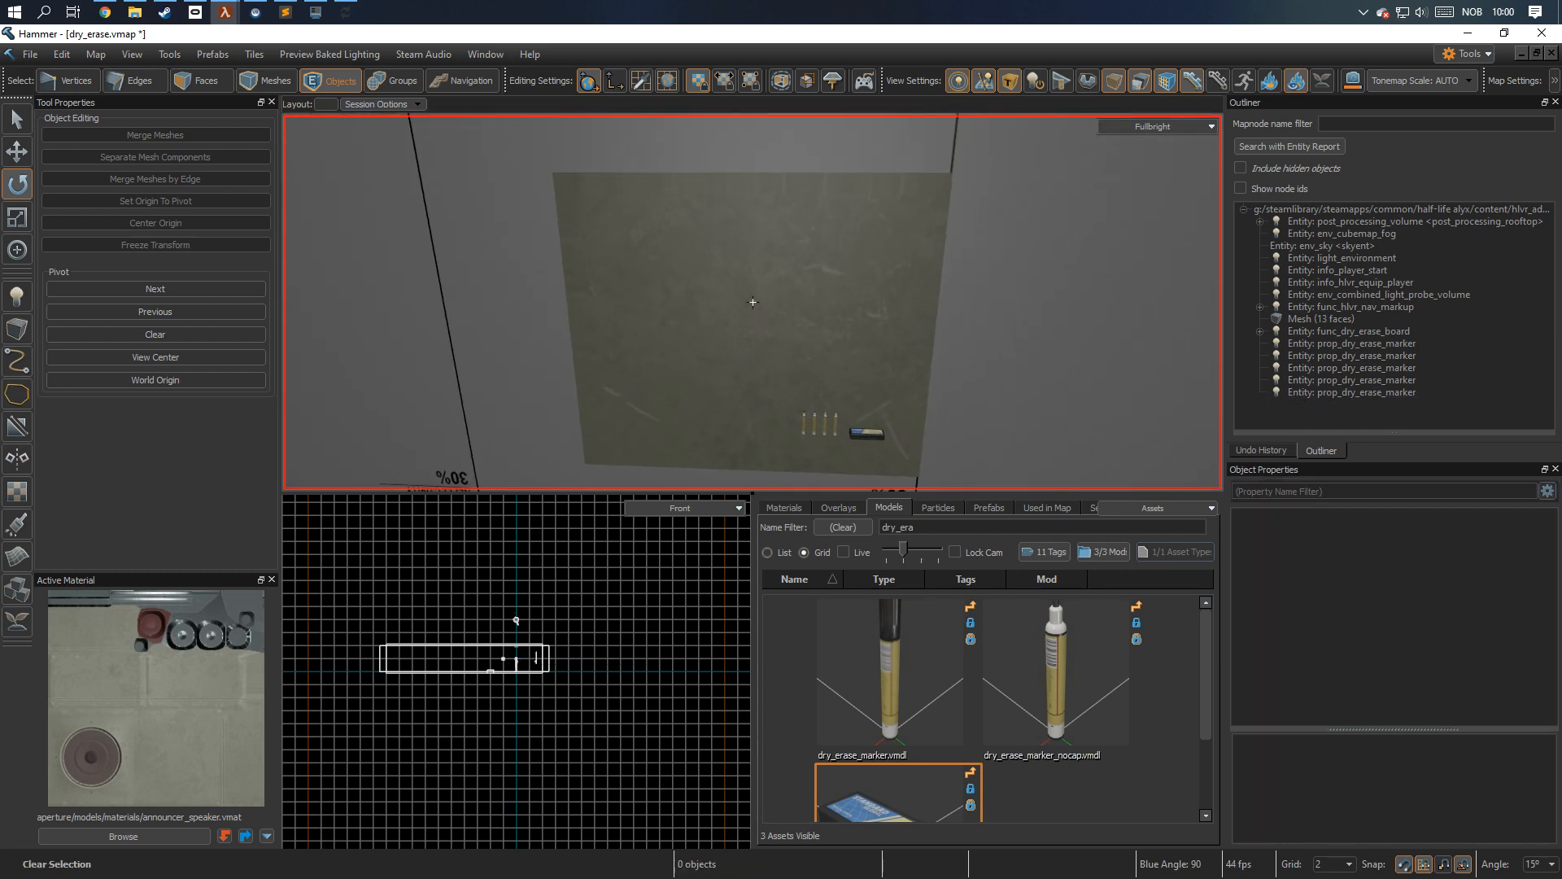
key(ctrl+s)
Delete the func_dry_erase_board entity behind the markers from the wall.
scroll(925, 380, up, 1)
click(832, 378)
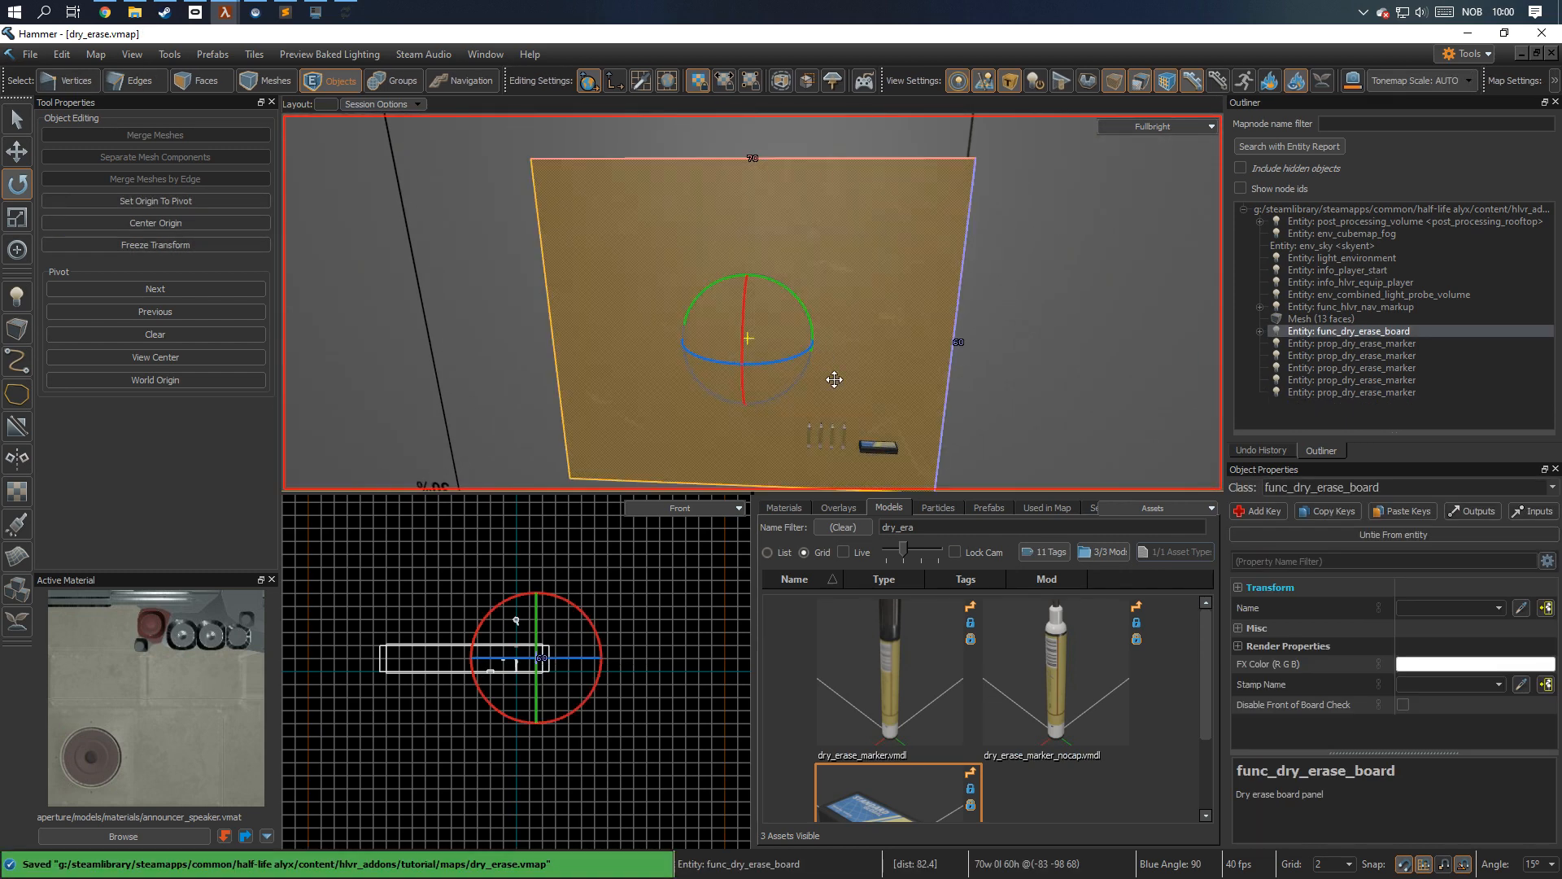
scroll(834, 380, up, 1)
key(Delete)
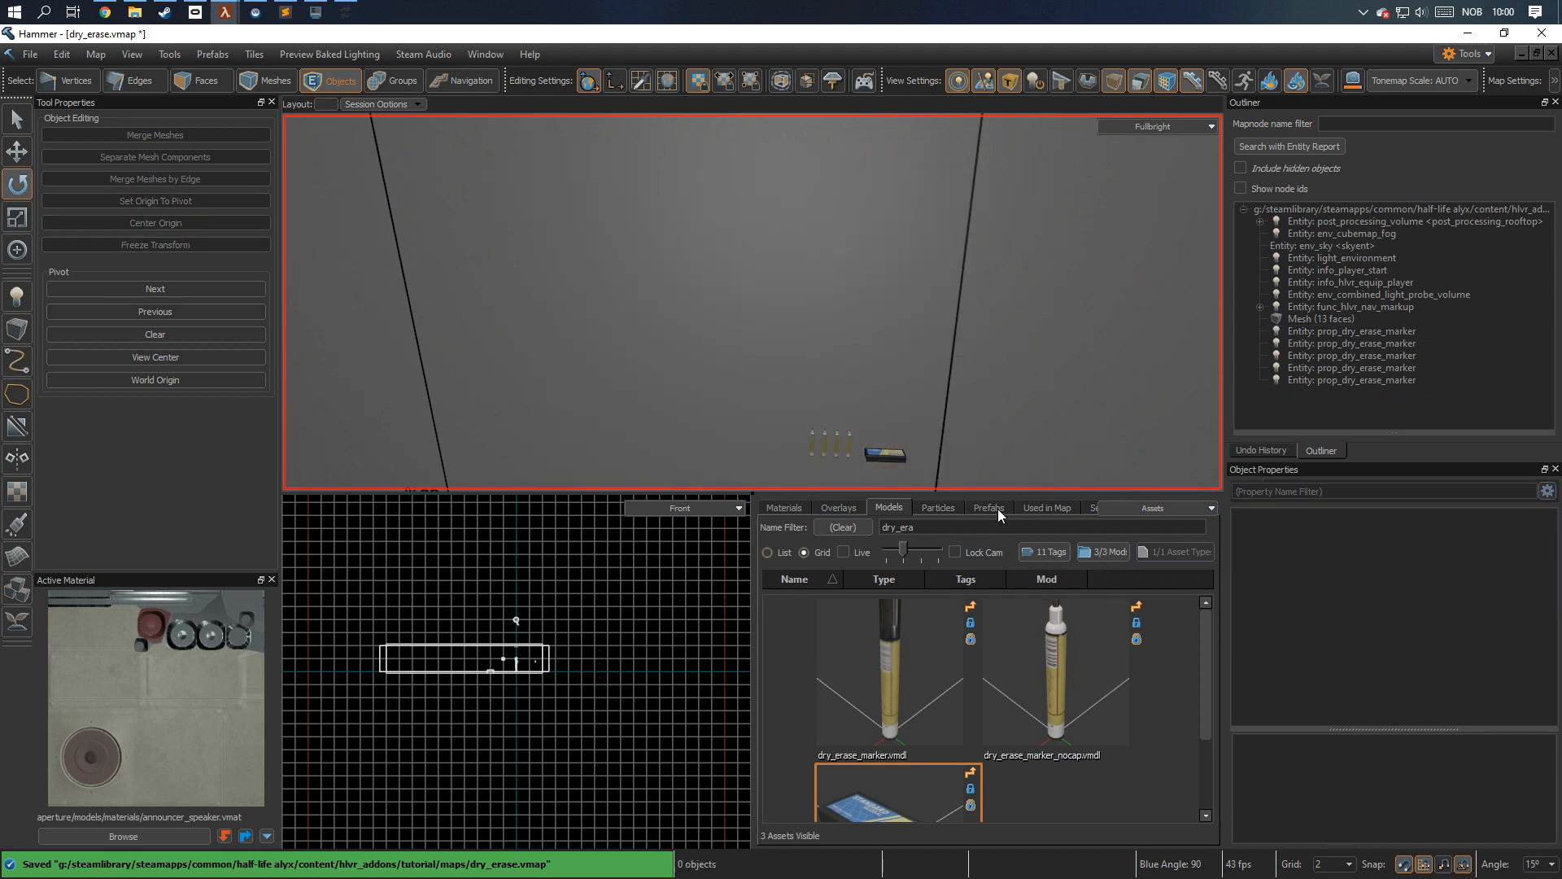
Place the whiteboard_markable.vmap prefab on the wall behind the markers and eraser.
click(987, 508)
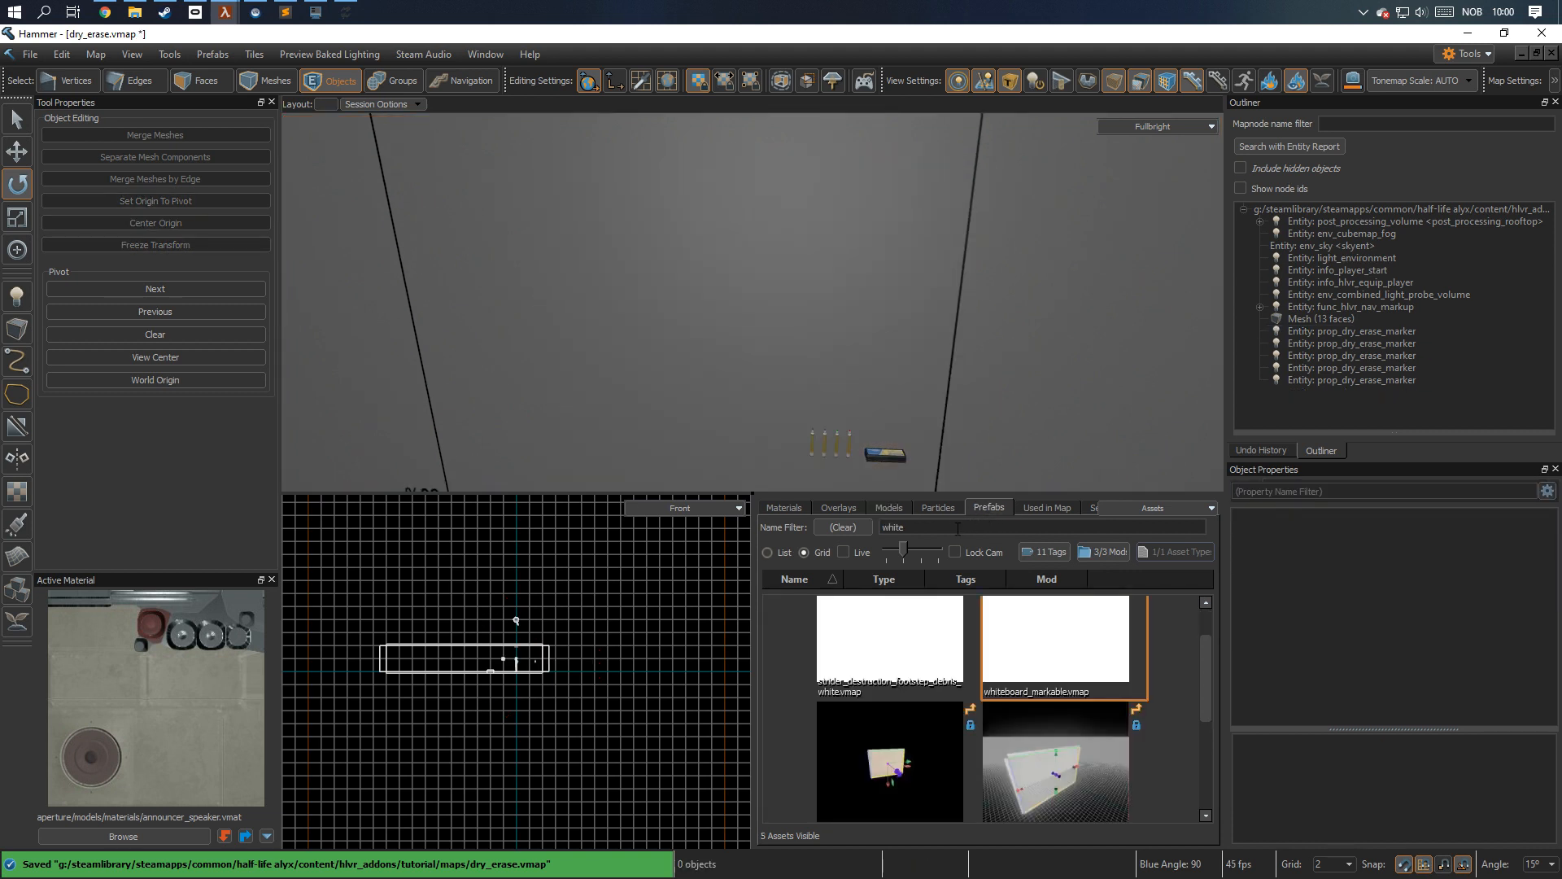
drag(990, 613, 957, 369)
key(e)
key(Escape)
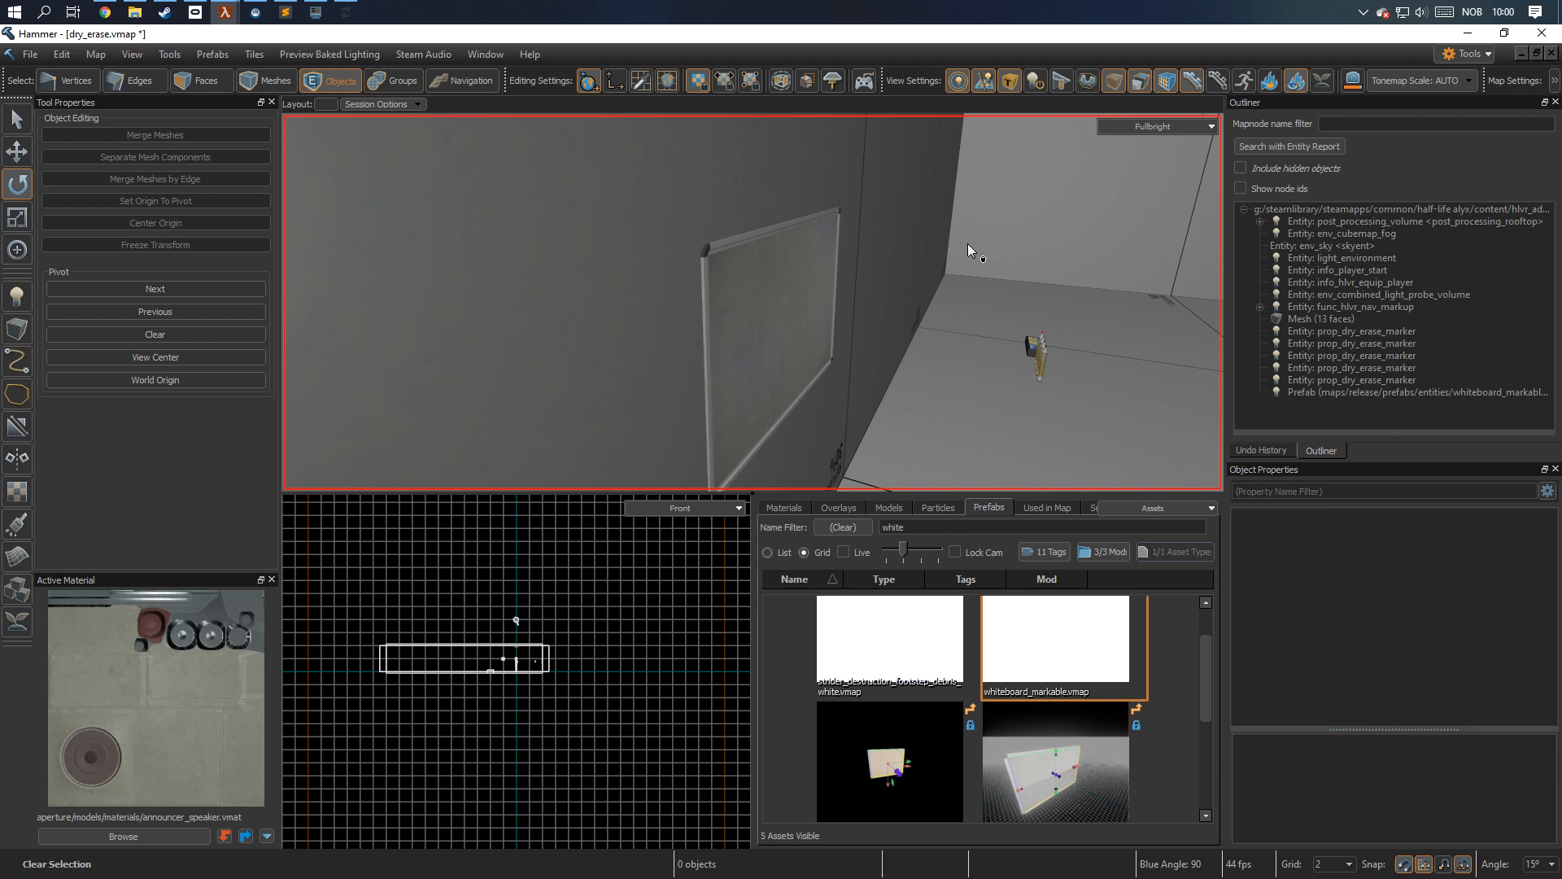
Move the four markers and the eraser together 28 units along the green axis, in front of the whiteboard.
drag(968, 242, 912, 366)
key(w)
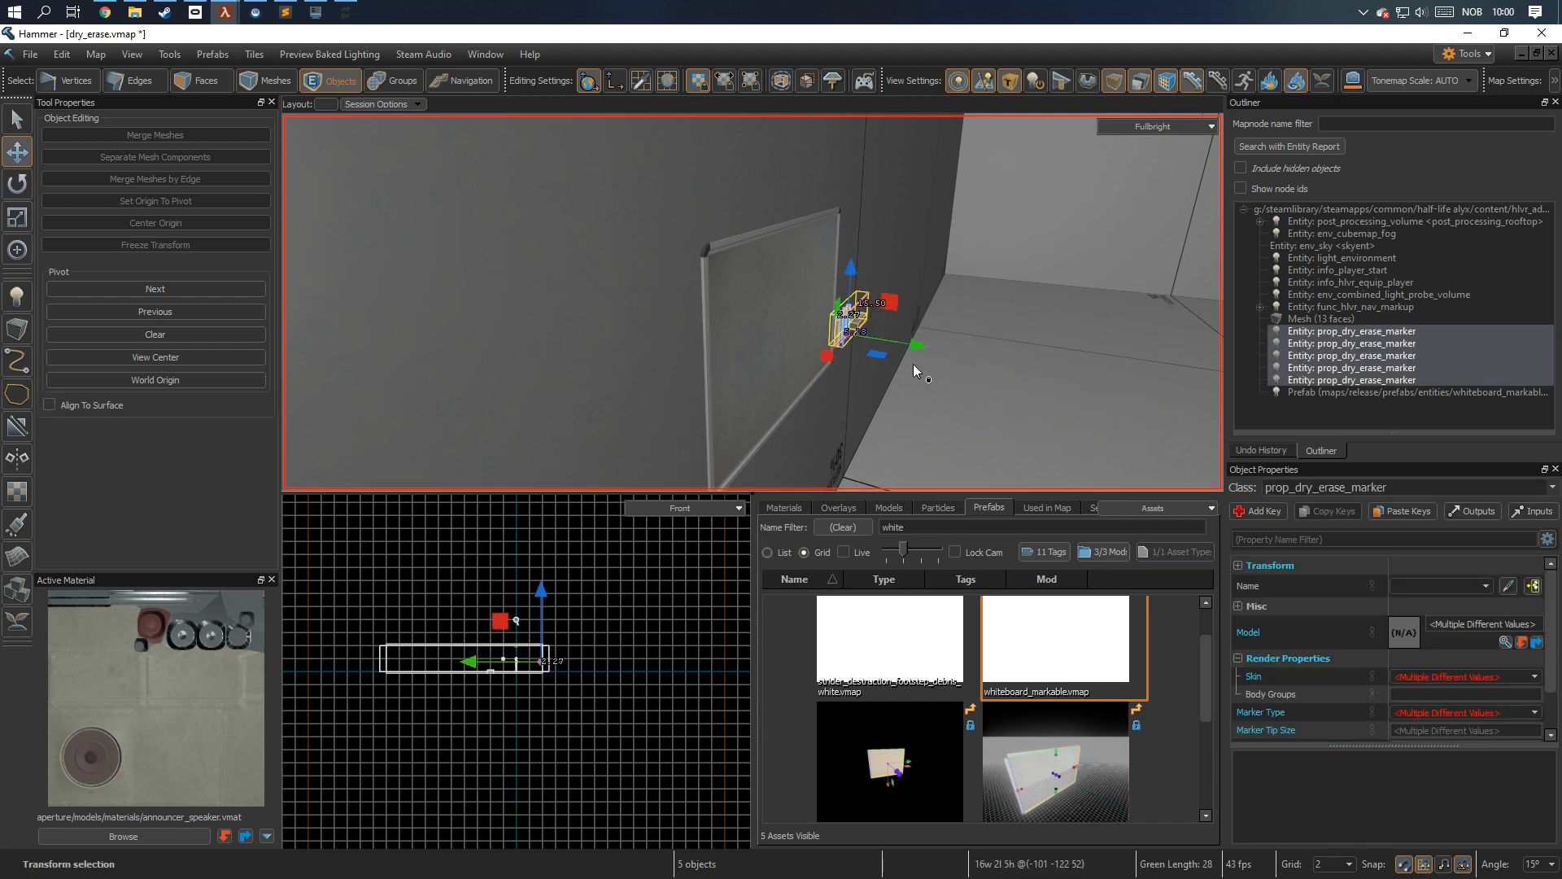
key(Escape)
key(z)
key(w)
key(z)
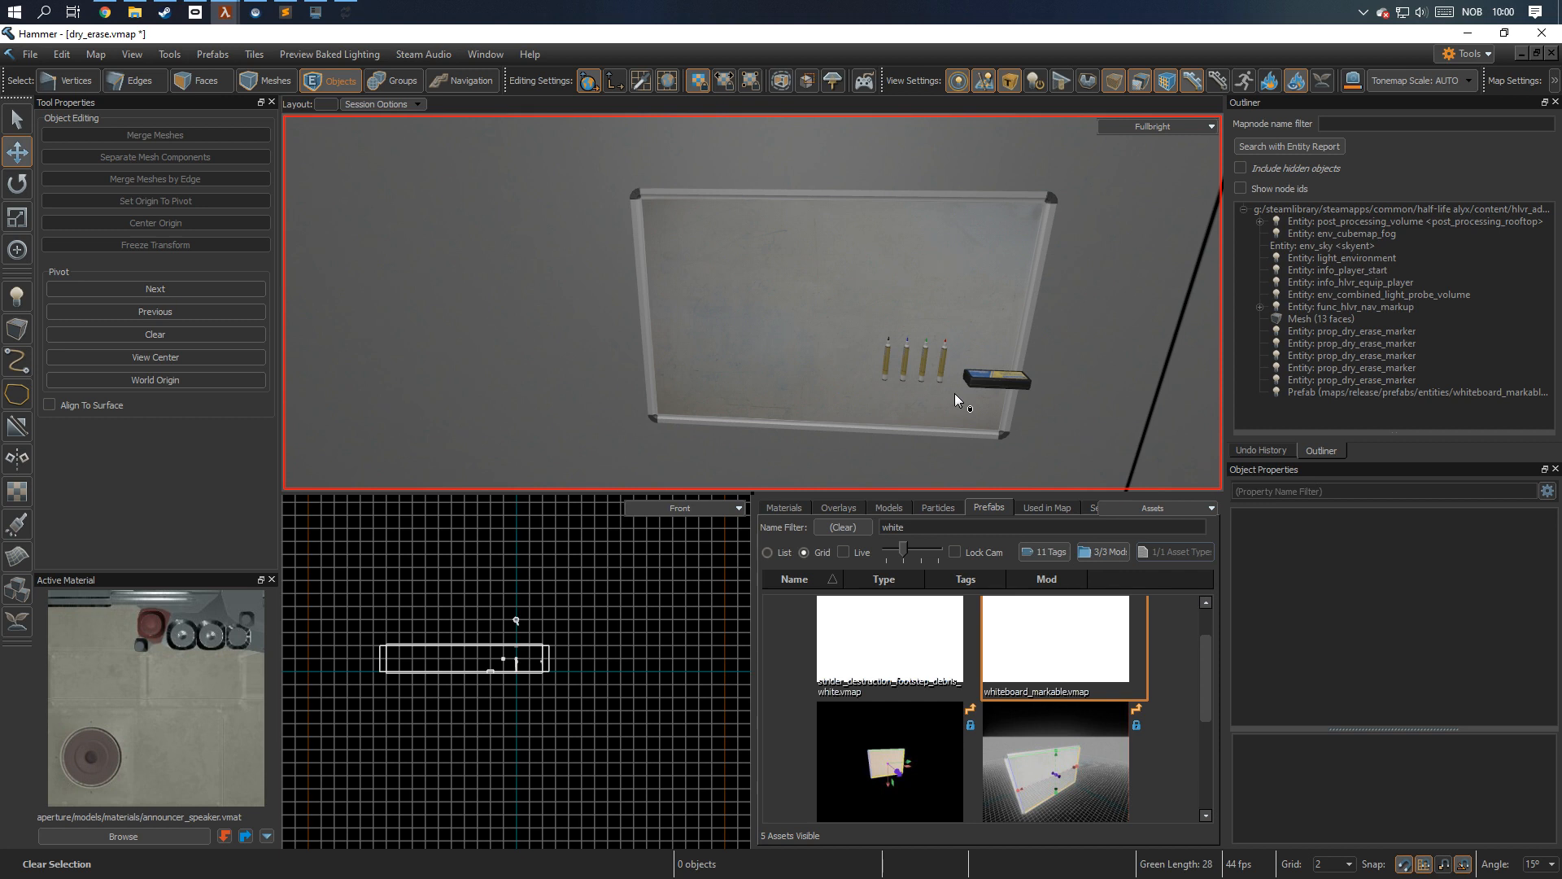
Filter the particle assets by dry_erase and place dry_erase_stamp_zoo_whiteboard_01.vpcf in the map near the whiteboard.
click(937, 507)
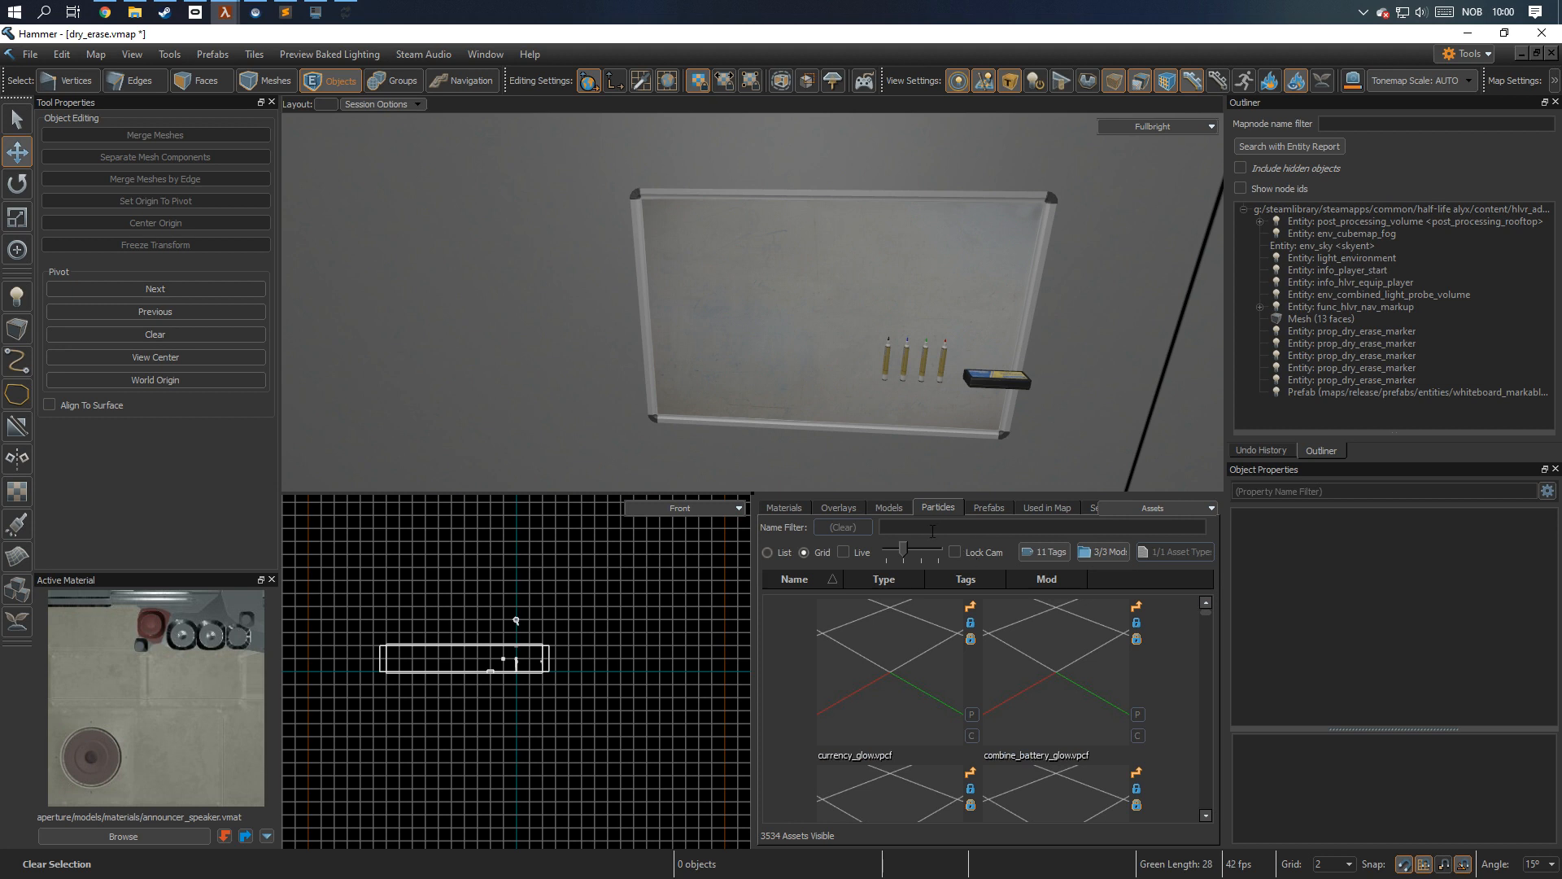
click(927, 525)
text(dry_erase)
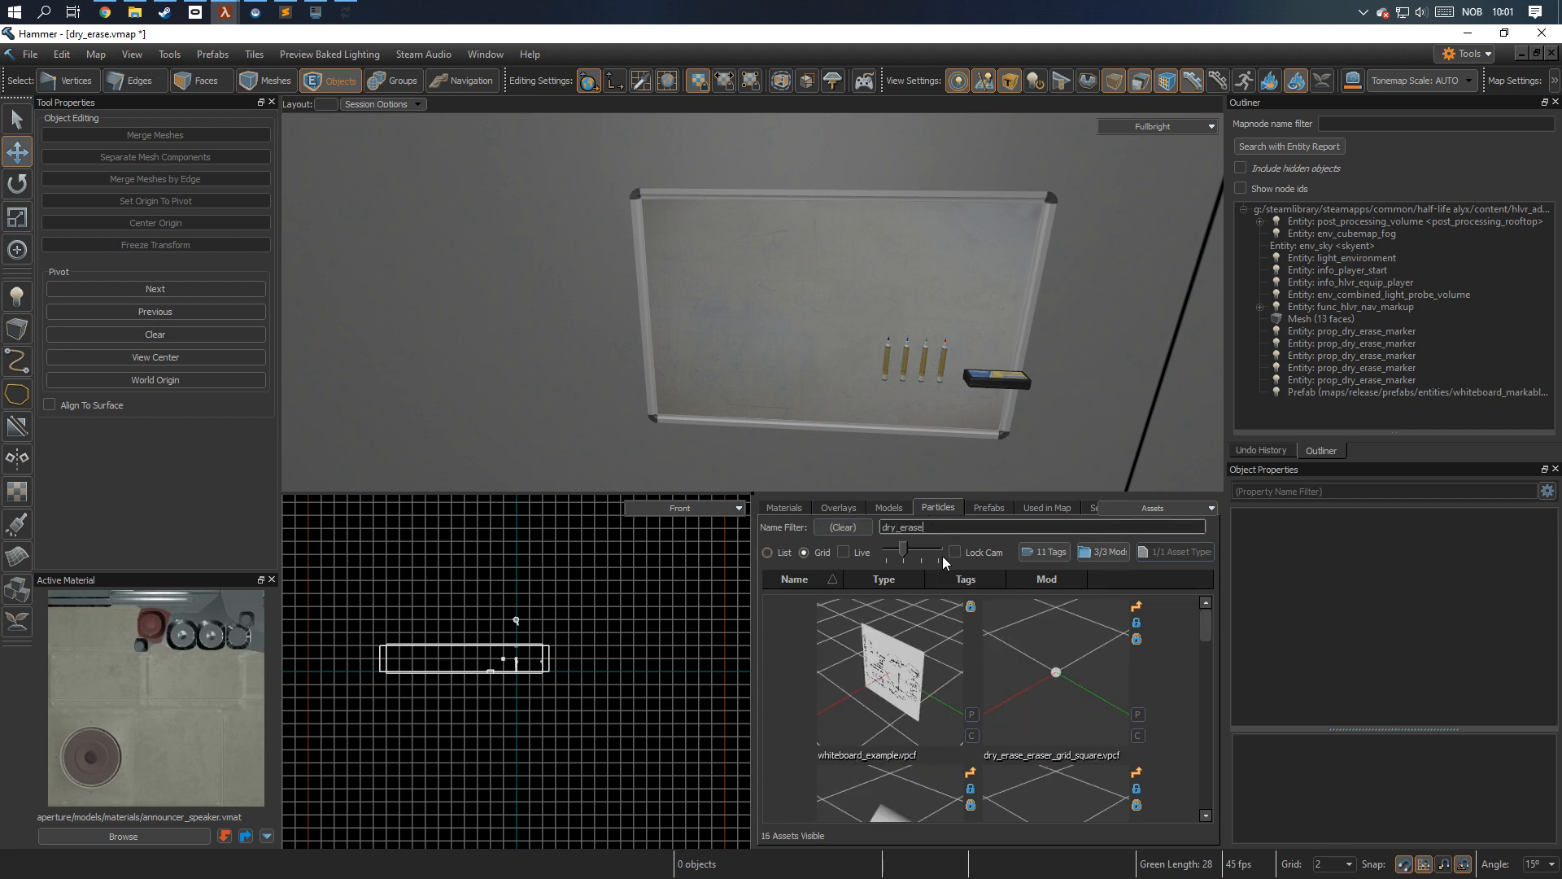
scroll(952, 679, down, 5)
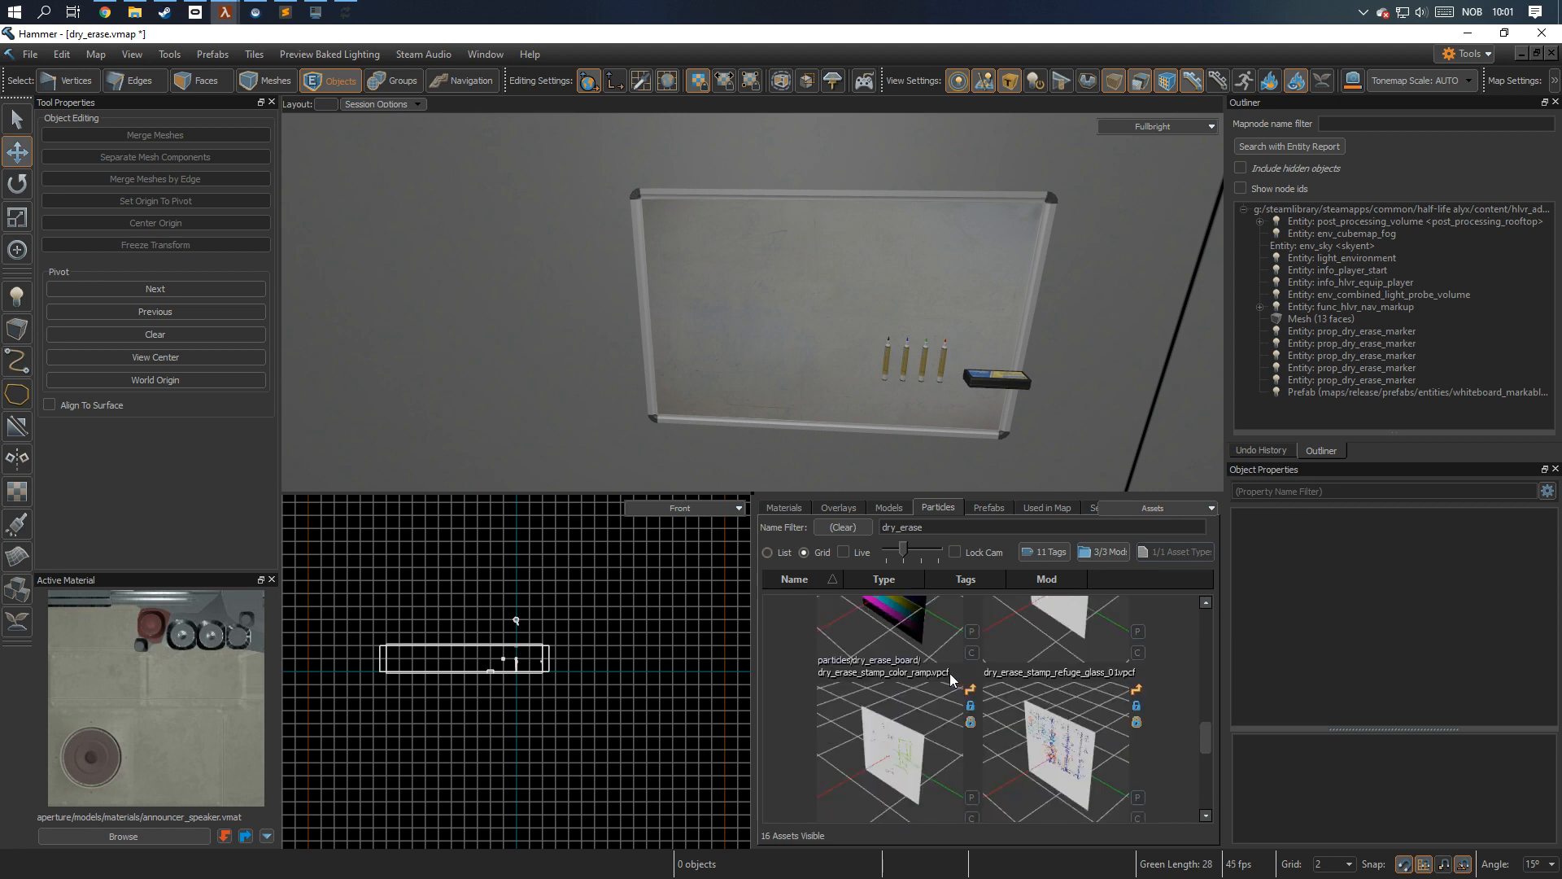
scroll(952, 680, down, 2)
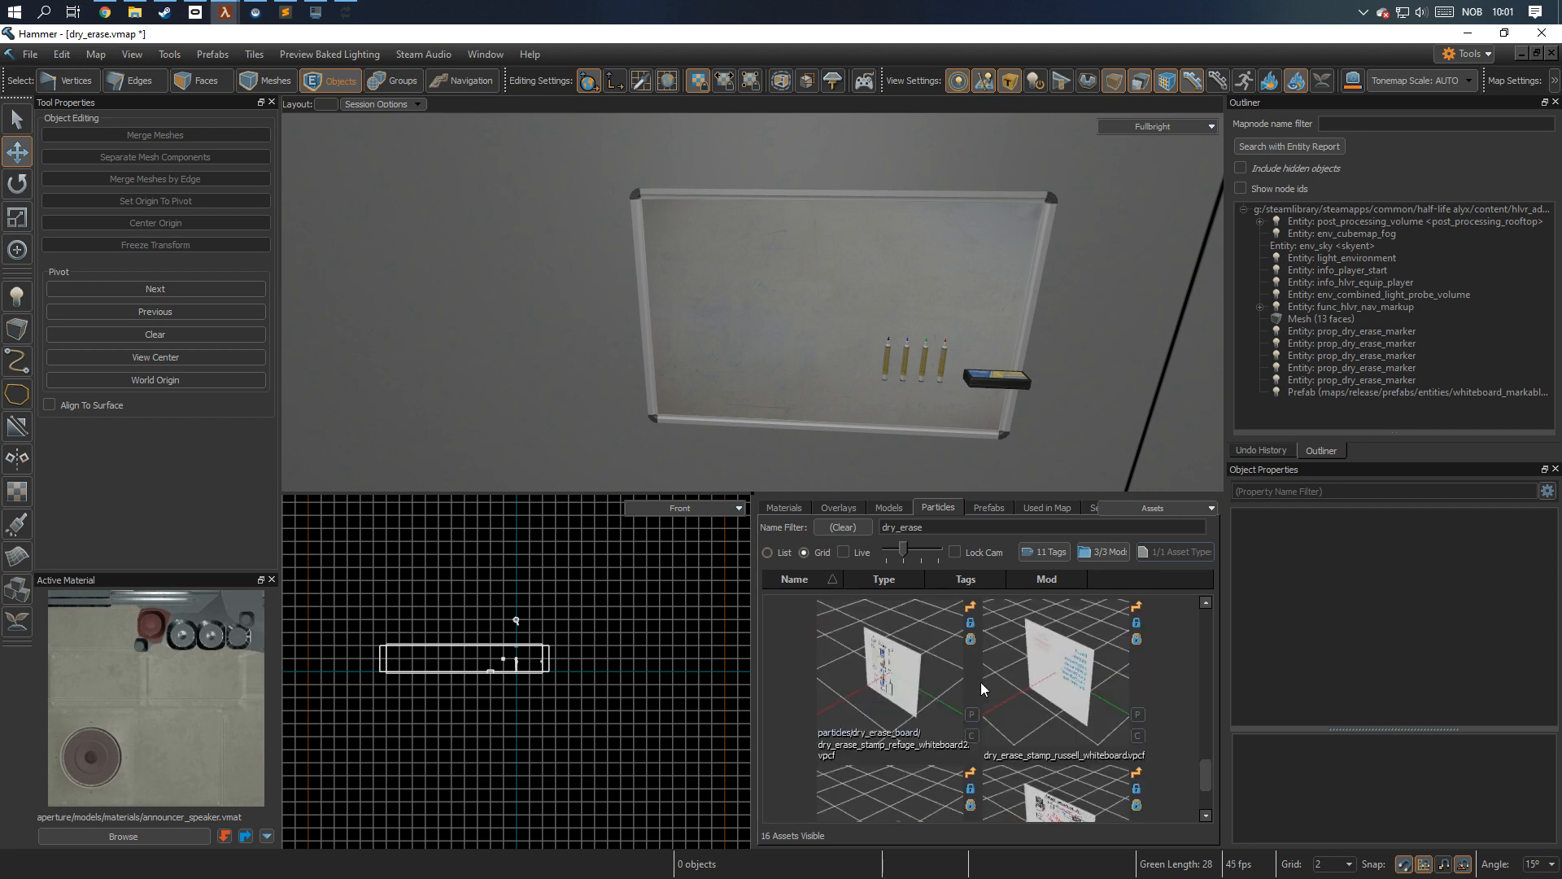
scroll(1014, 690, down, 1)
click(792, 269)
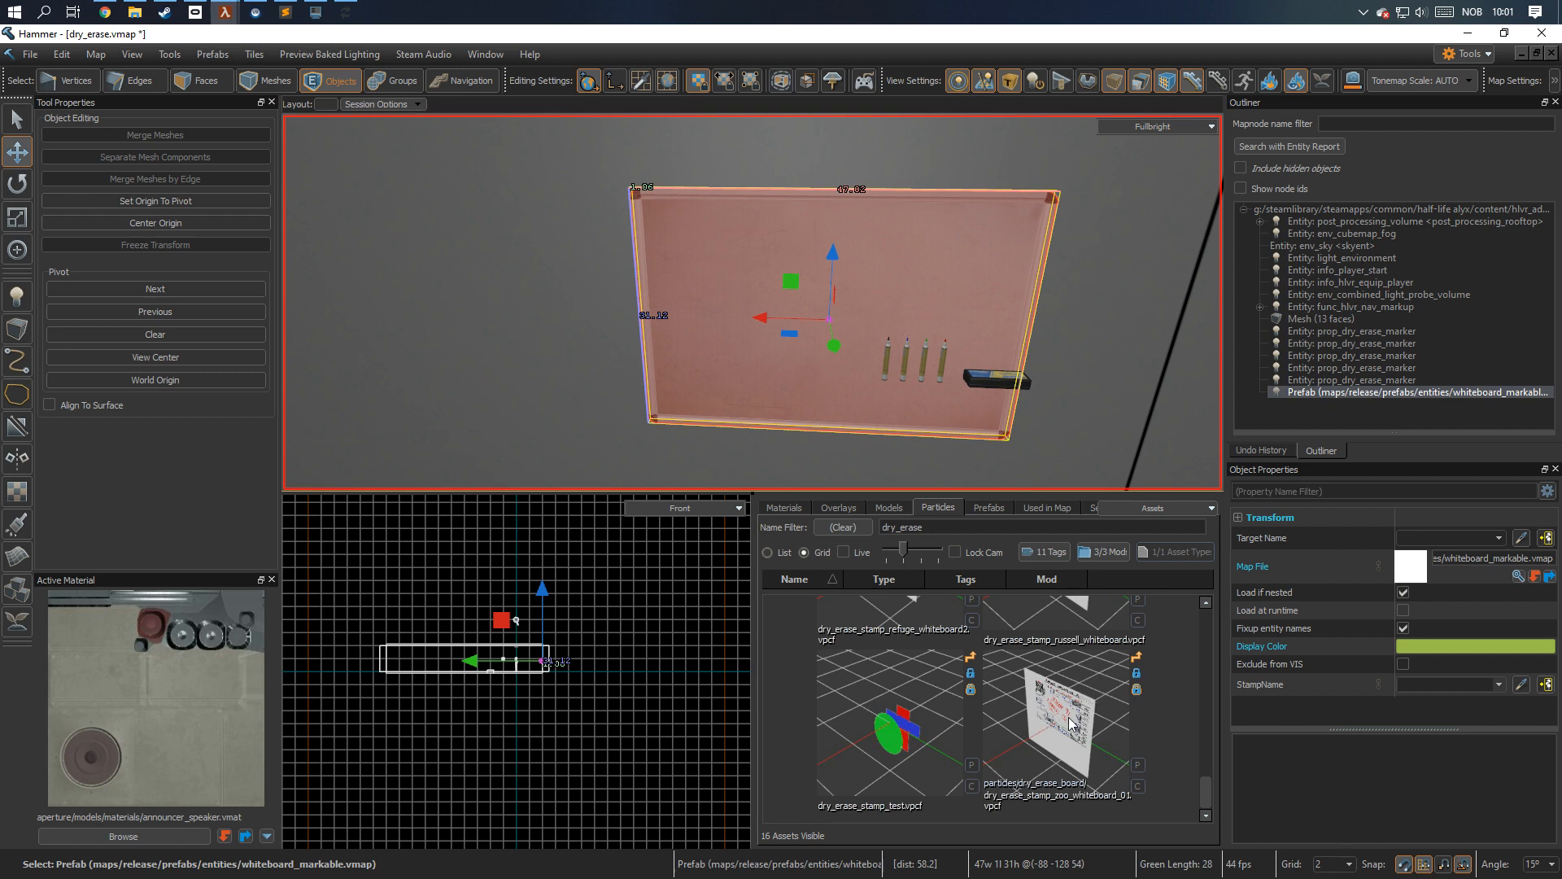
drag(1068, 724, 821, 410)
Reposition the stamp particle system beside the whiteboard, finishing with a 2-unit move along the red axis.
key(e)
key(t)
right_drag(821, 358, 753, 302)
right_drag(575, 249, 753, 301)
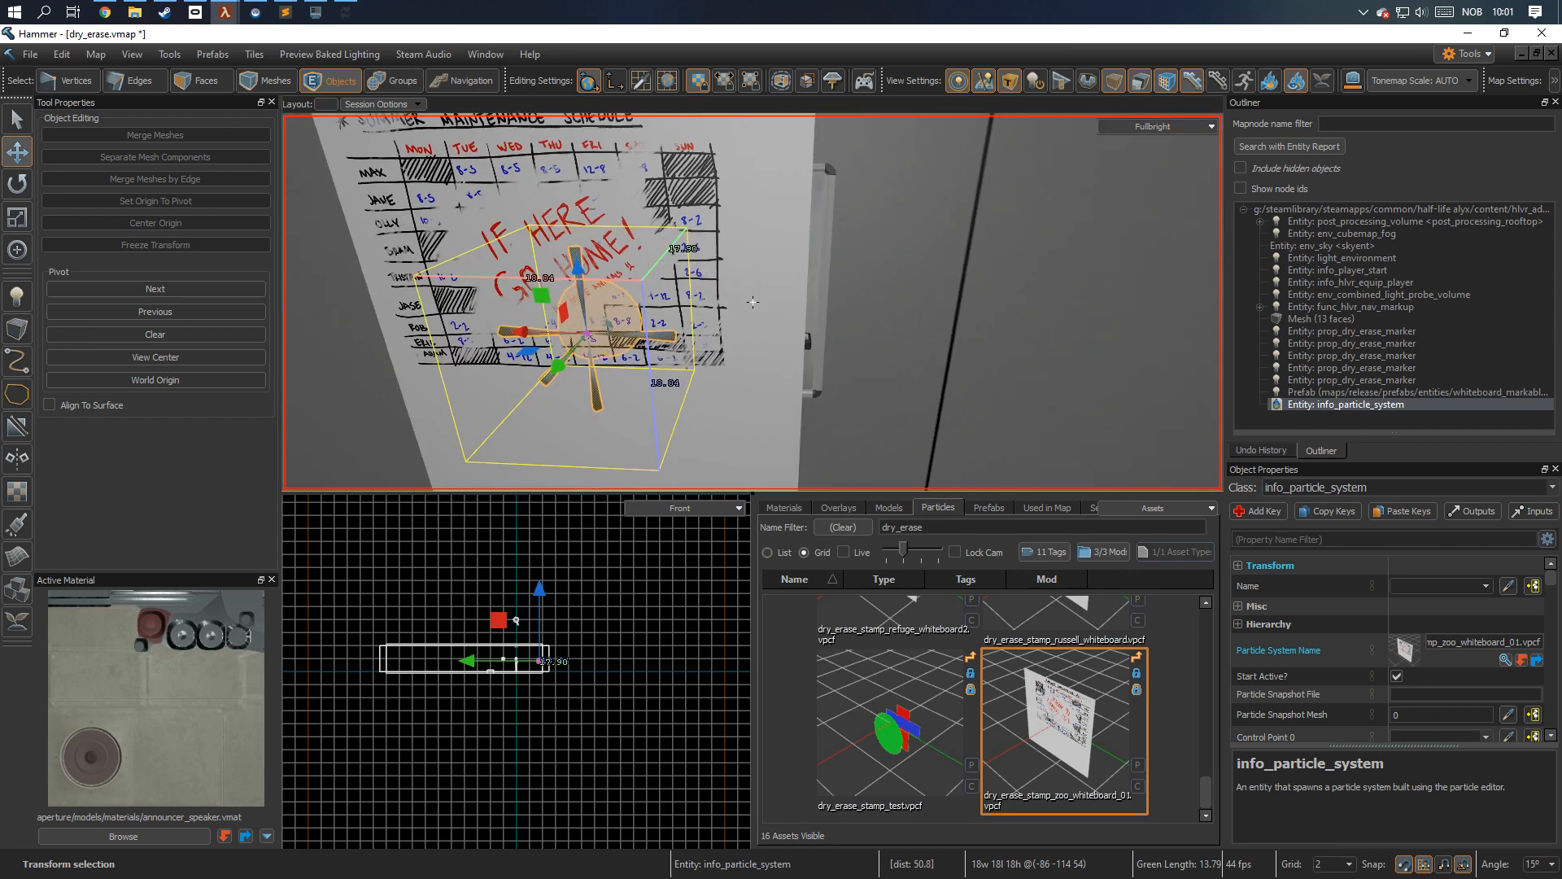
right_drag(574, 242, 753, 301)
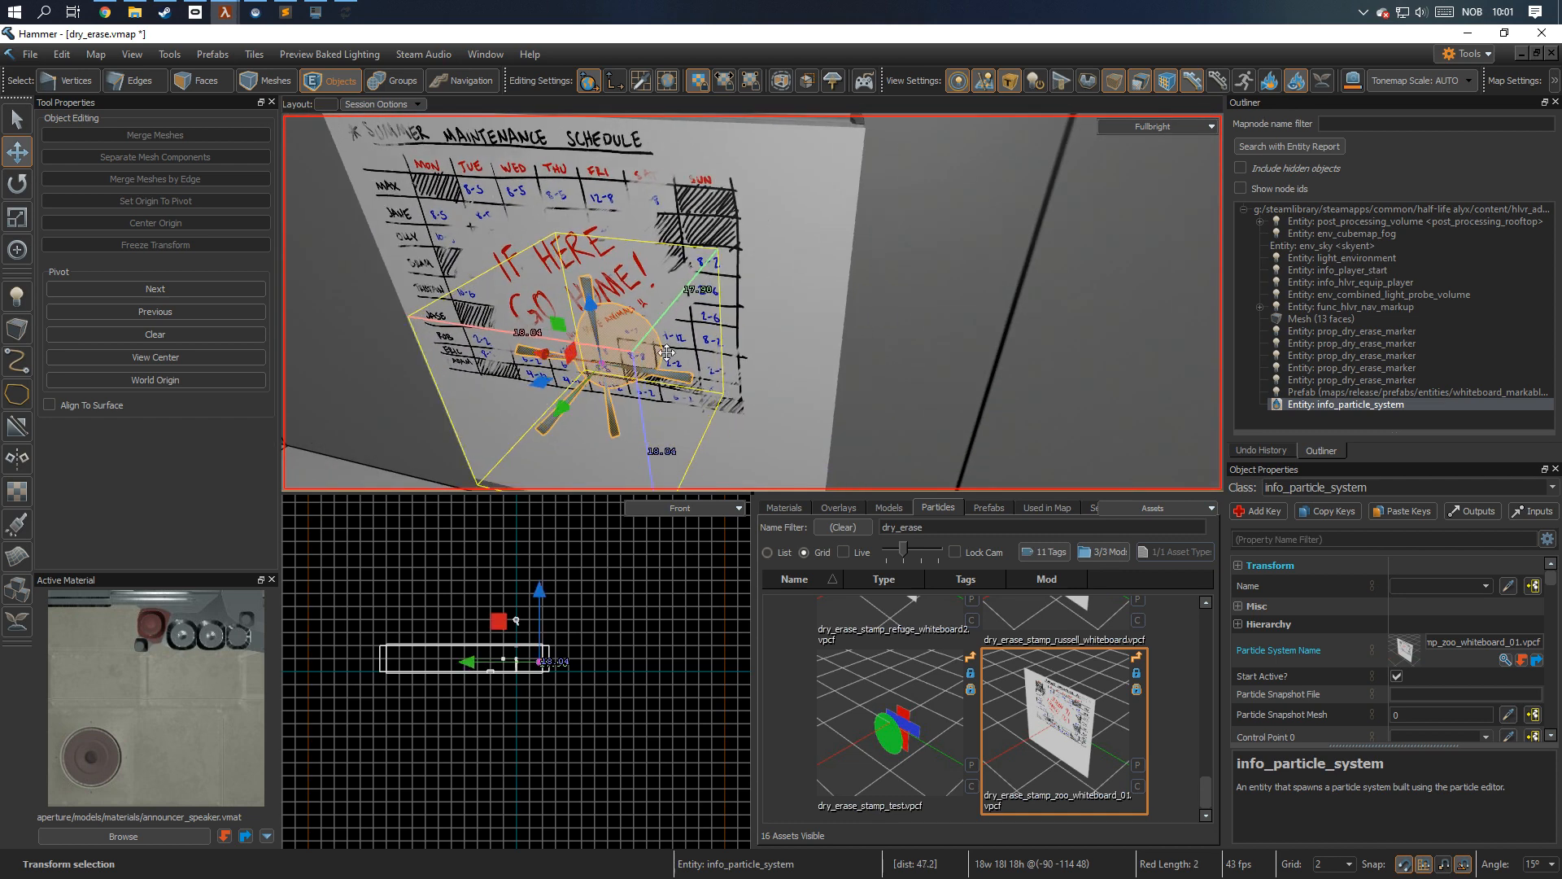
key(Escape)
Assign the particle system as the whiteboard prefab's StampName, giving it the target name whiteboard_stamp.
right_drag(773, 364, 887, 261)
click(747, 285)
right_drag(746, 285, 752, 302)
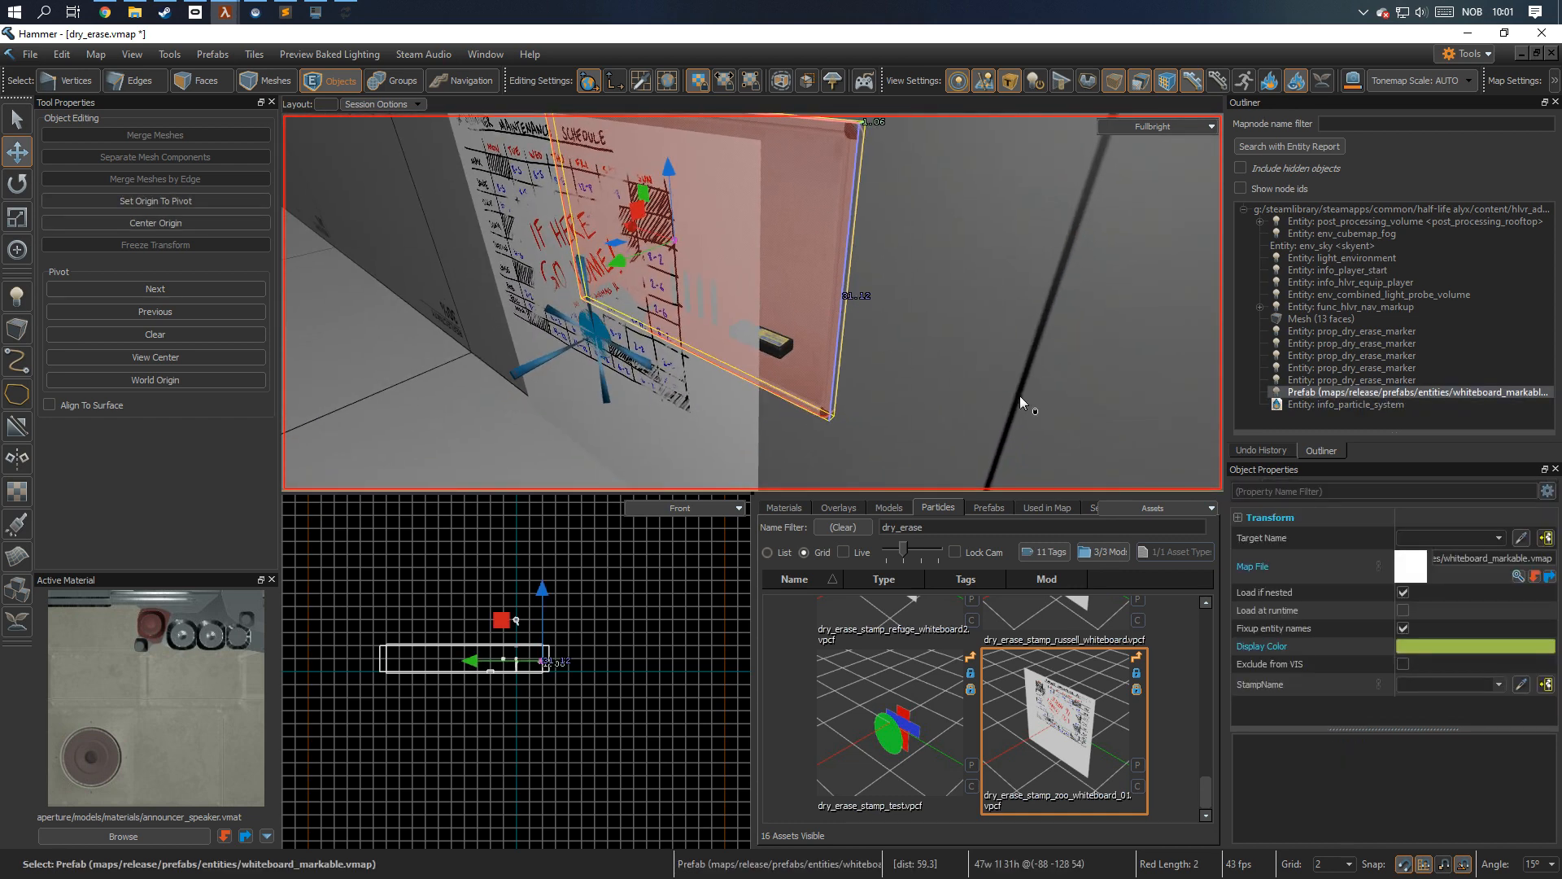
click(1522, 685)
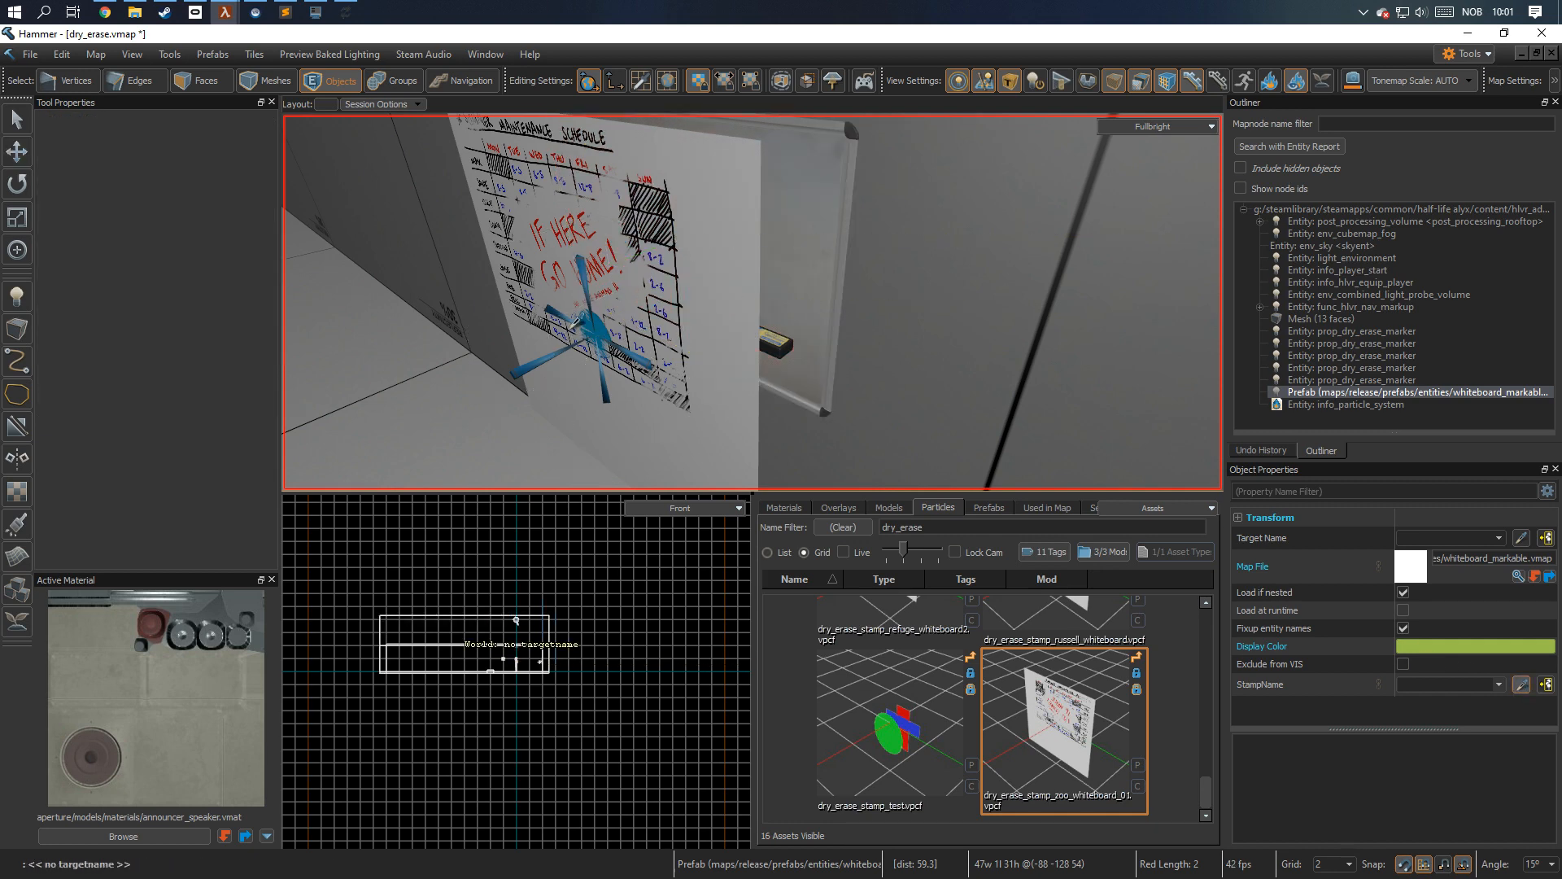
click(580, 329)
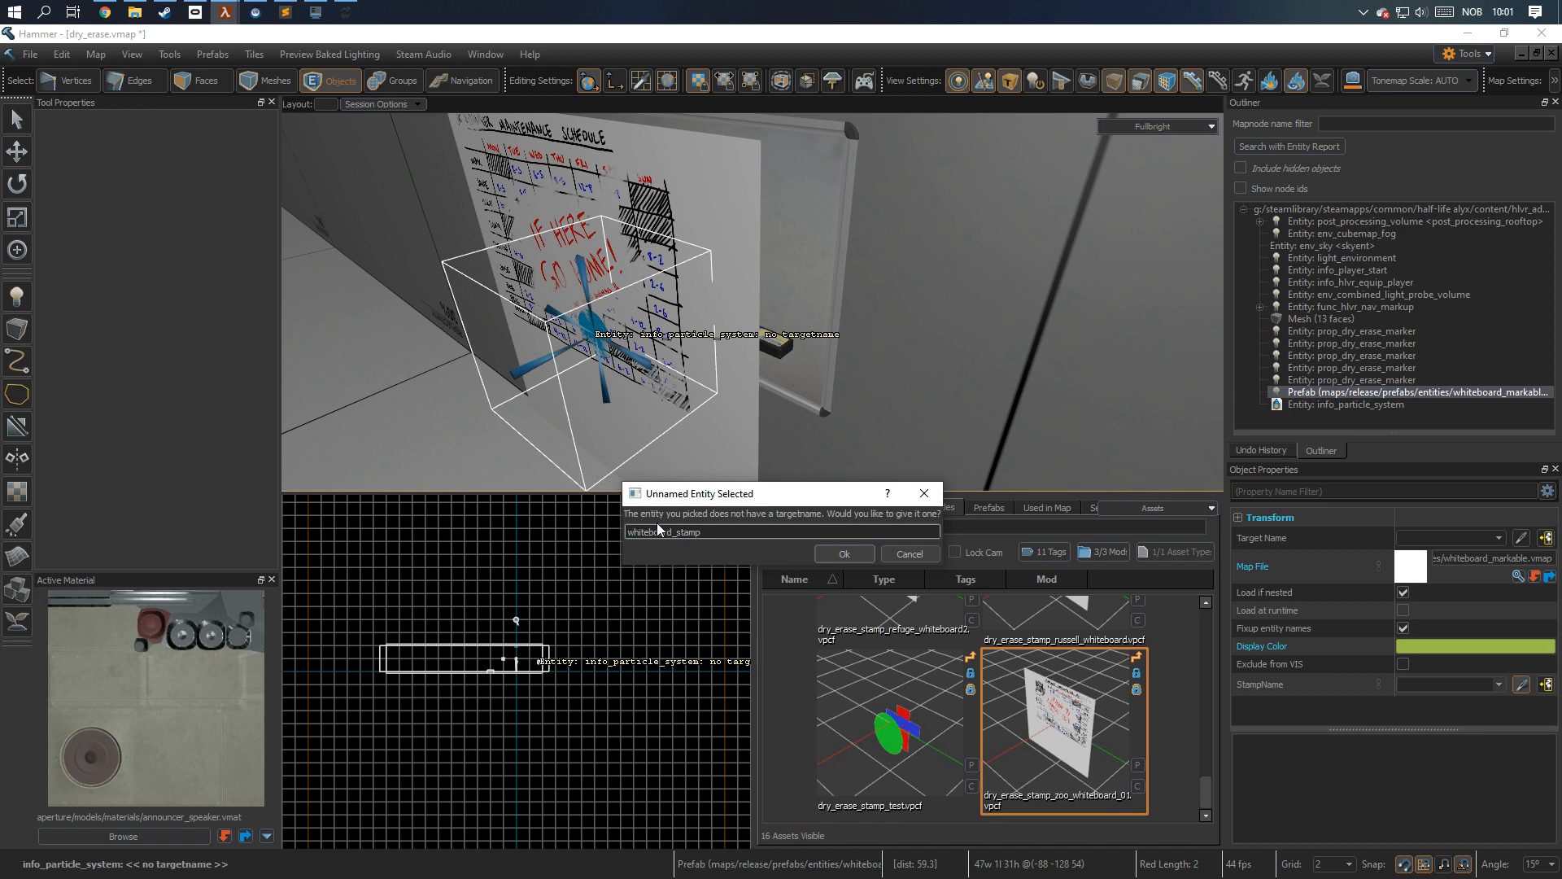
key(Return)
Clear the selection and save the map with the linked whiteboard stamp.
right_drag(657, 347, 648, 332)
key(s)
key(Escape)
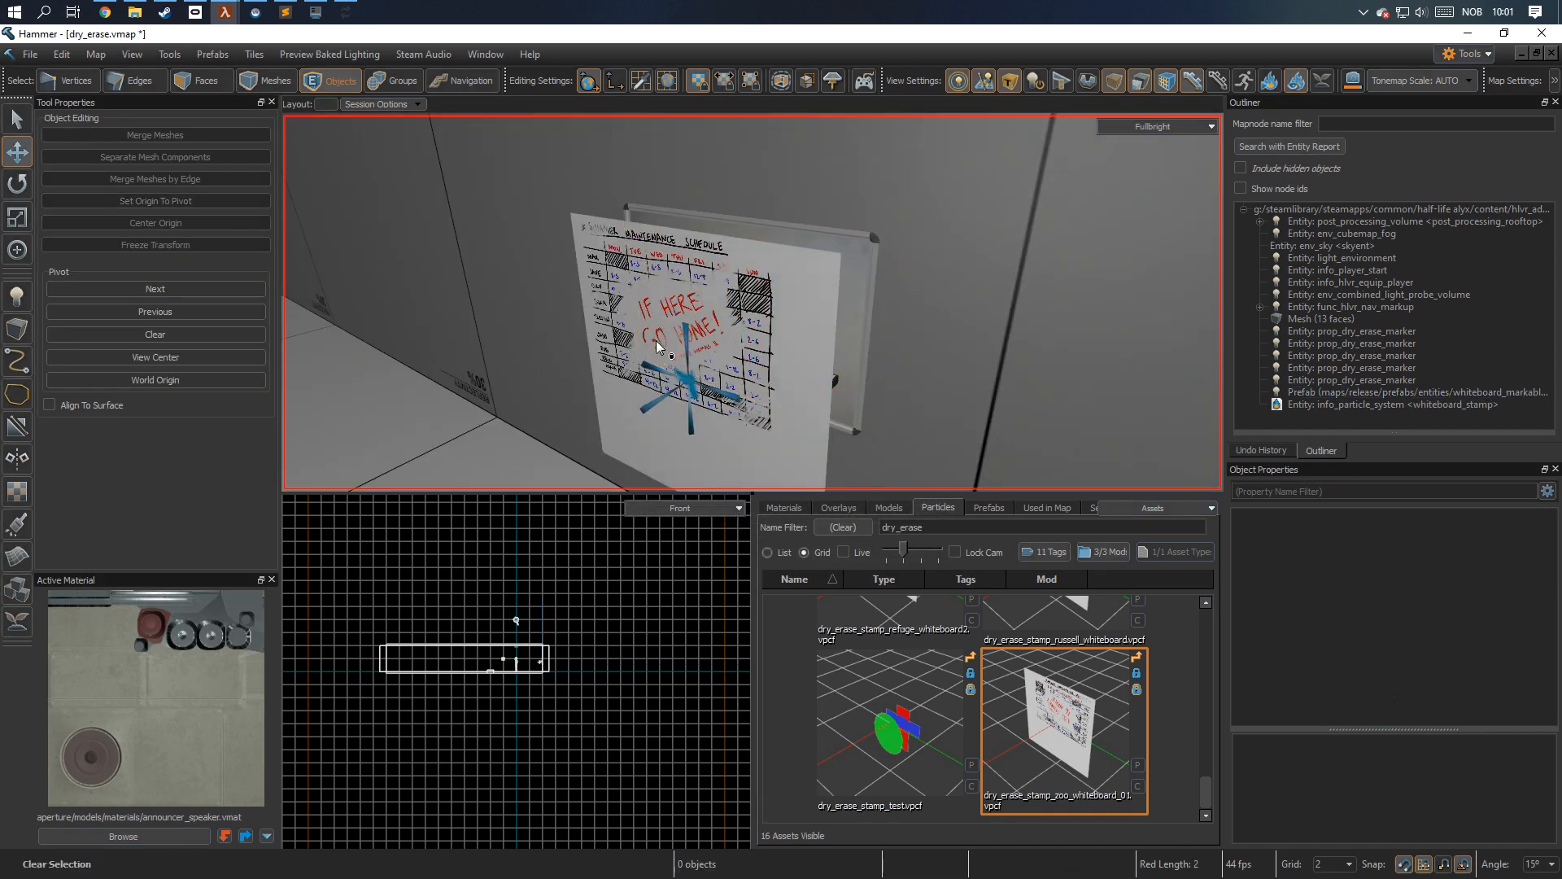
key(ctrl+s)
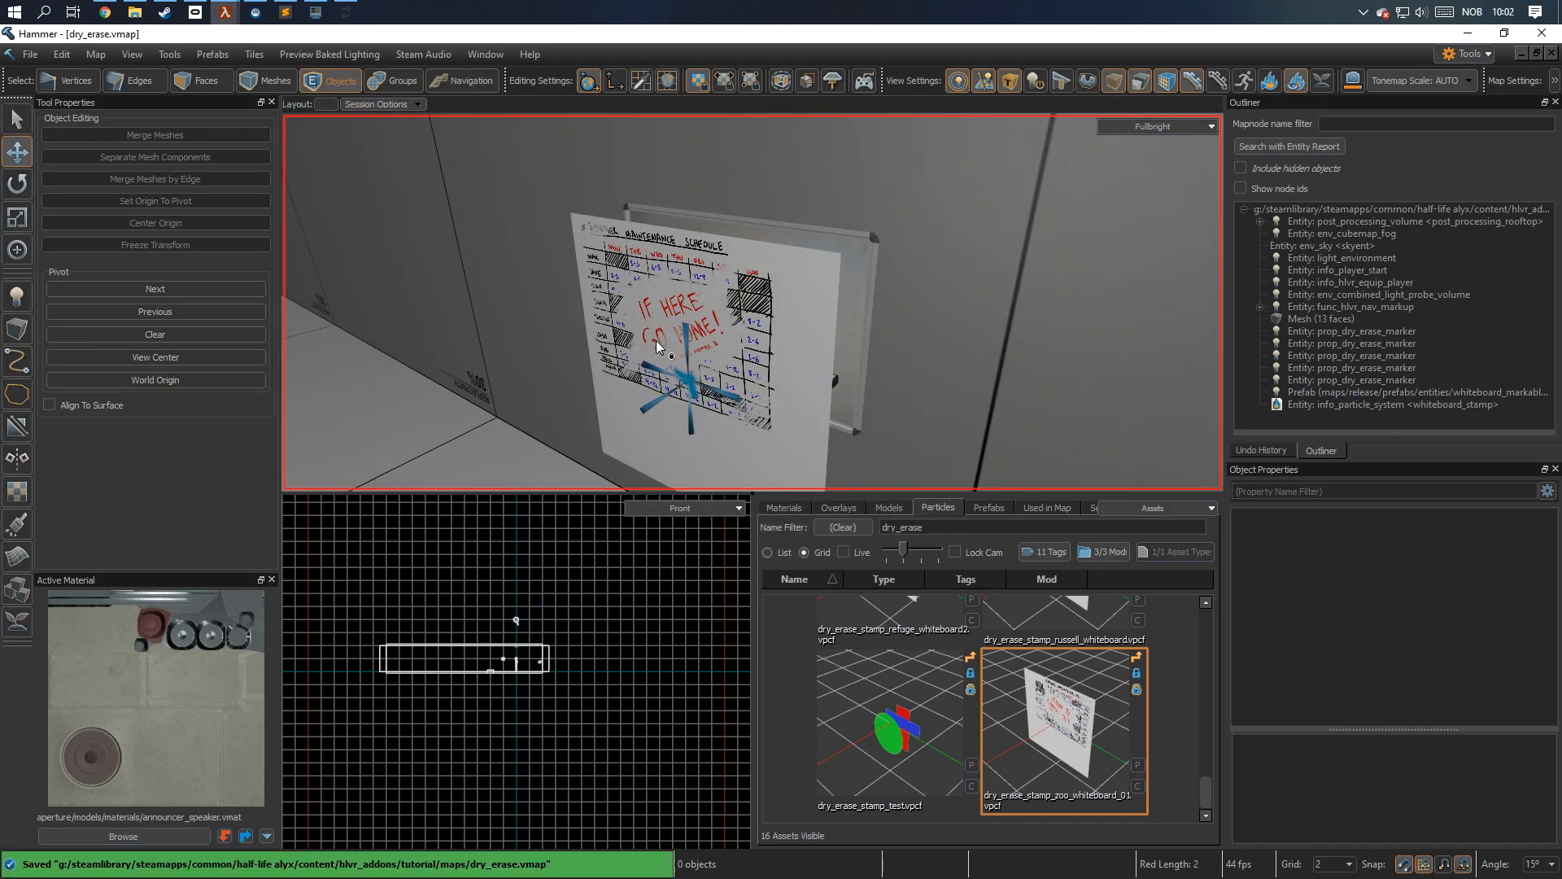
key(ctrl+s)
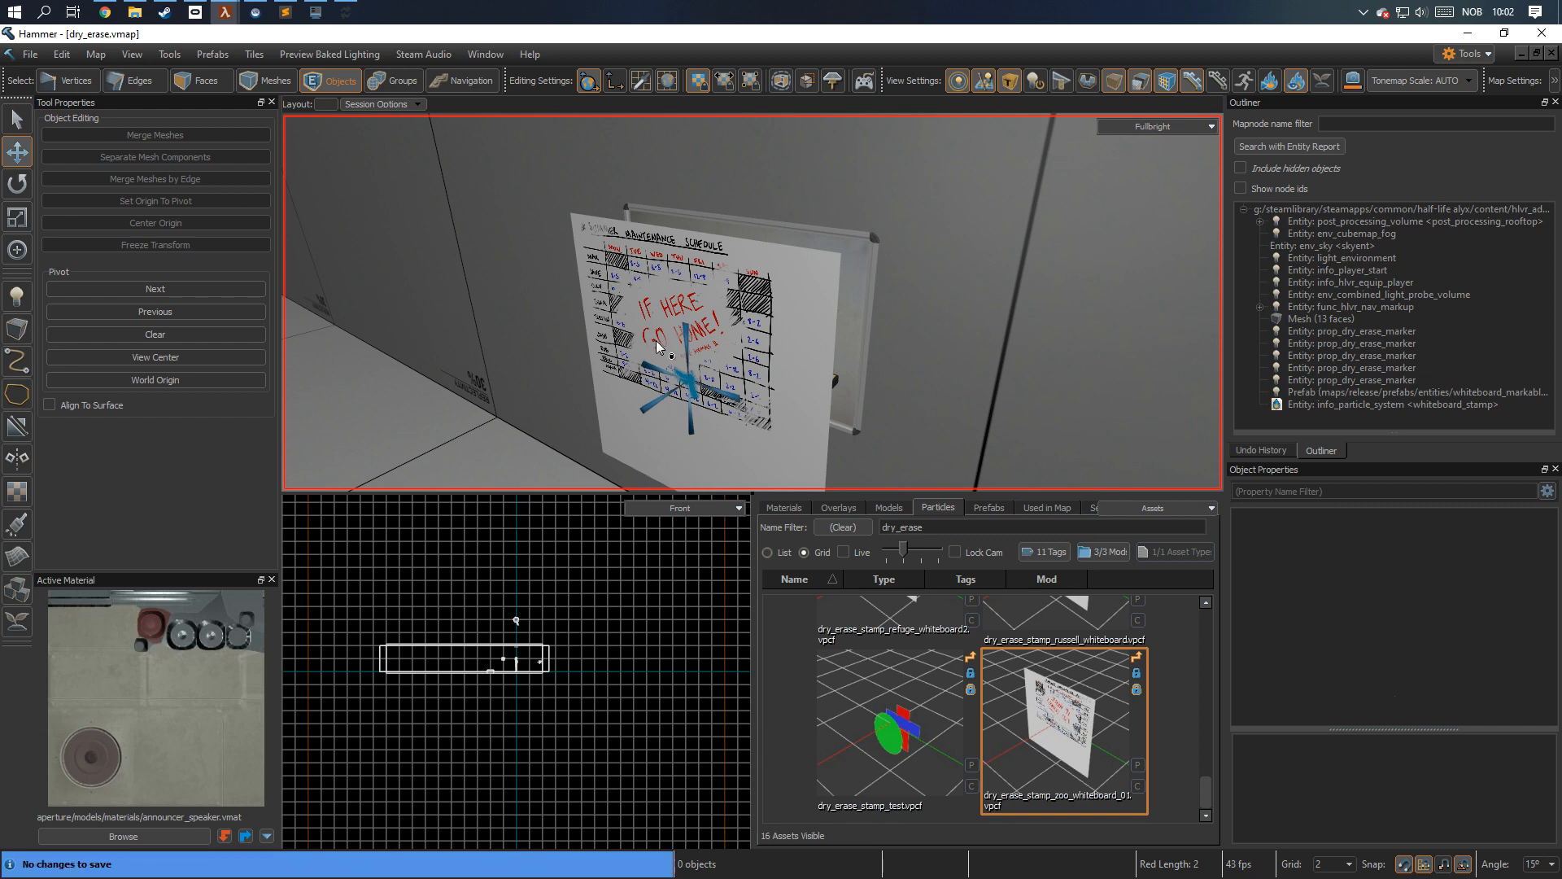
scroll(657, 346, up, 3)
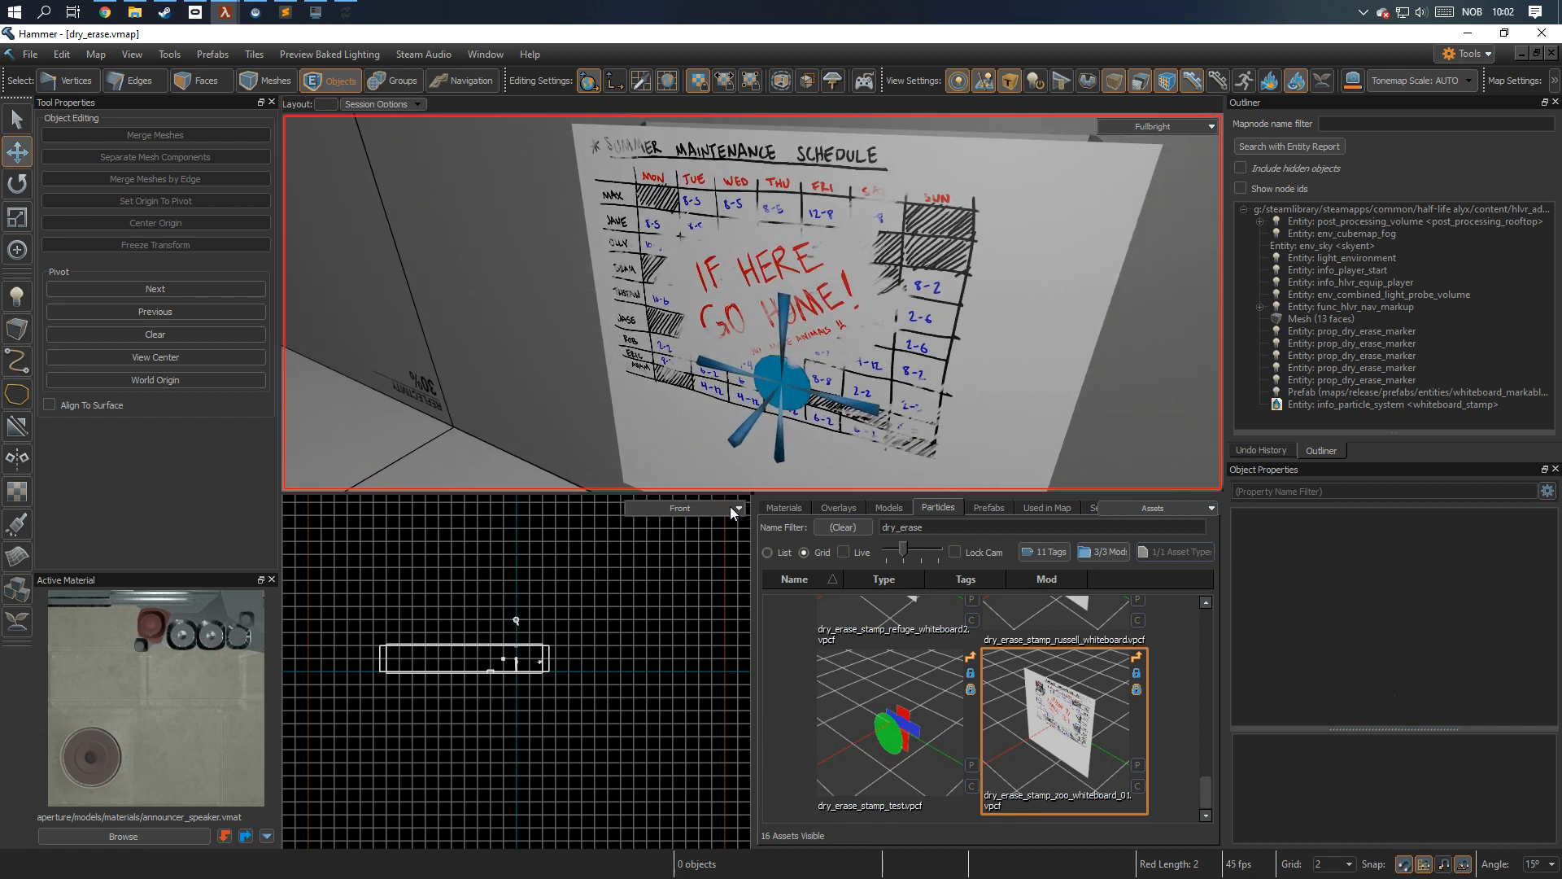
In File Explorer, open the tutorial addon's materials/particle/dry_erase/stamps folder and examine whiteboard_example.tga and whiteboard_example.vtex.
click(135, 12)
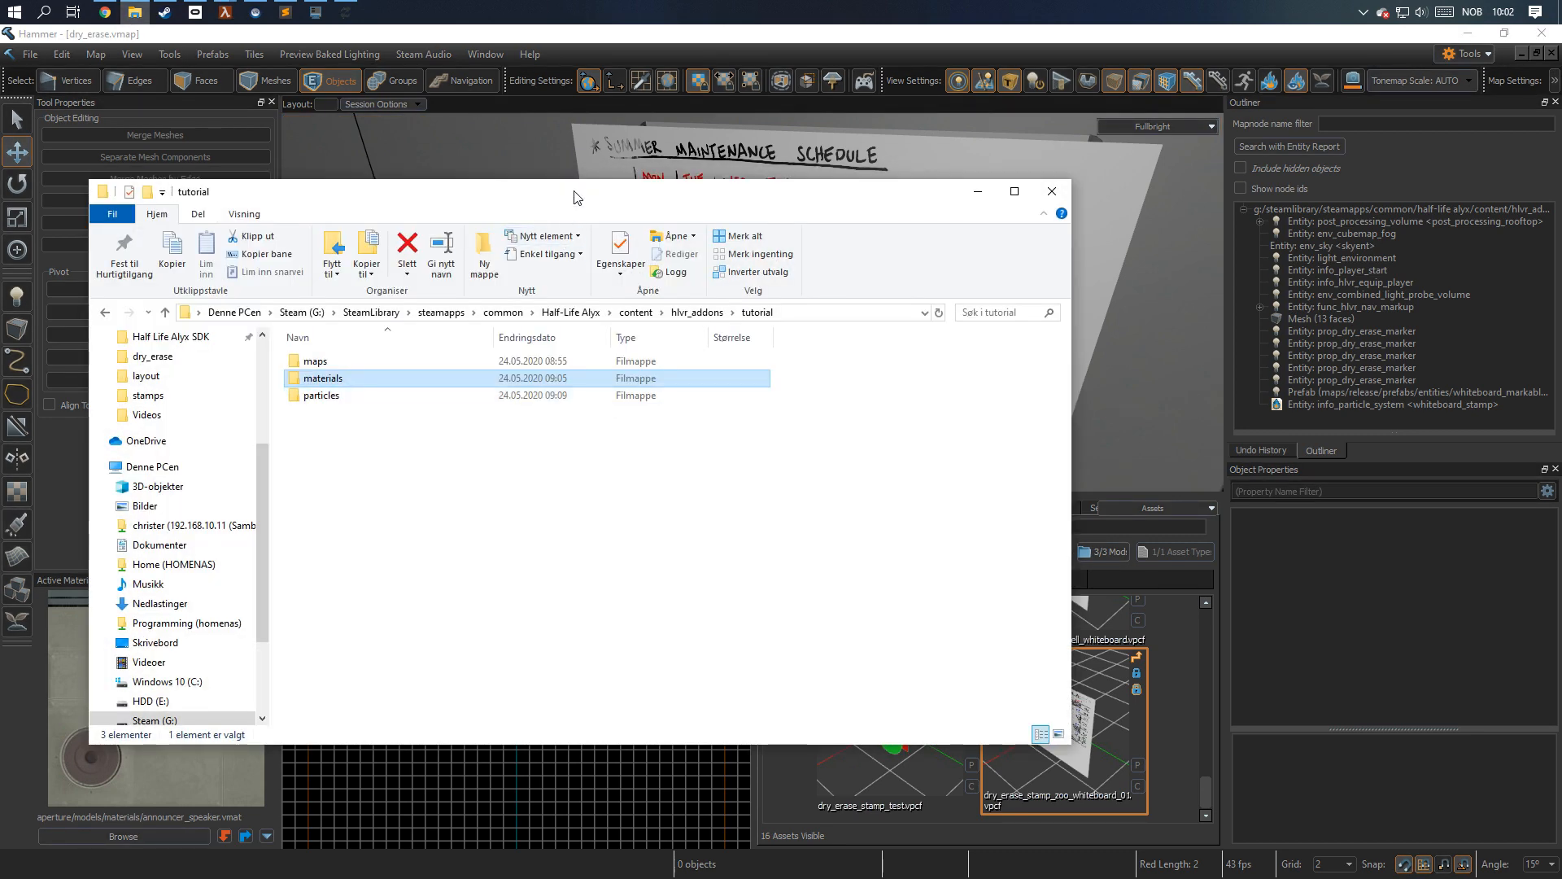
drag(570, 195, 722, 259)
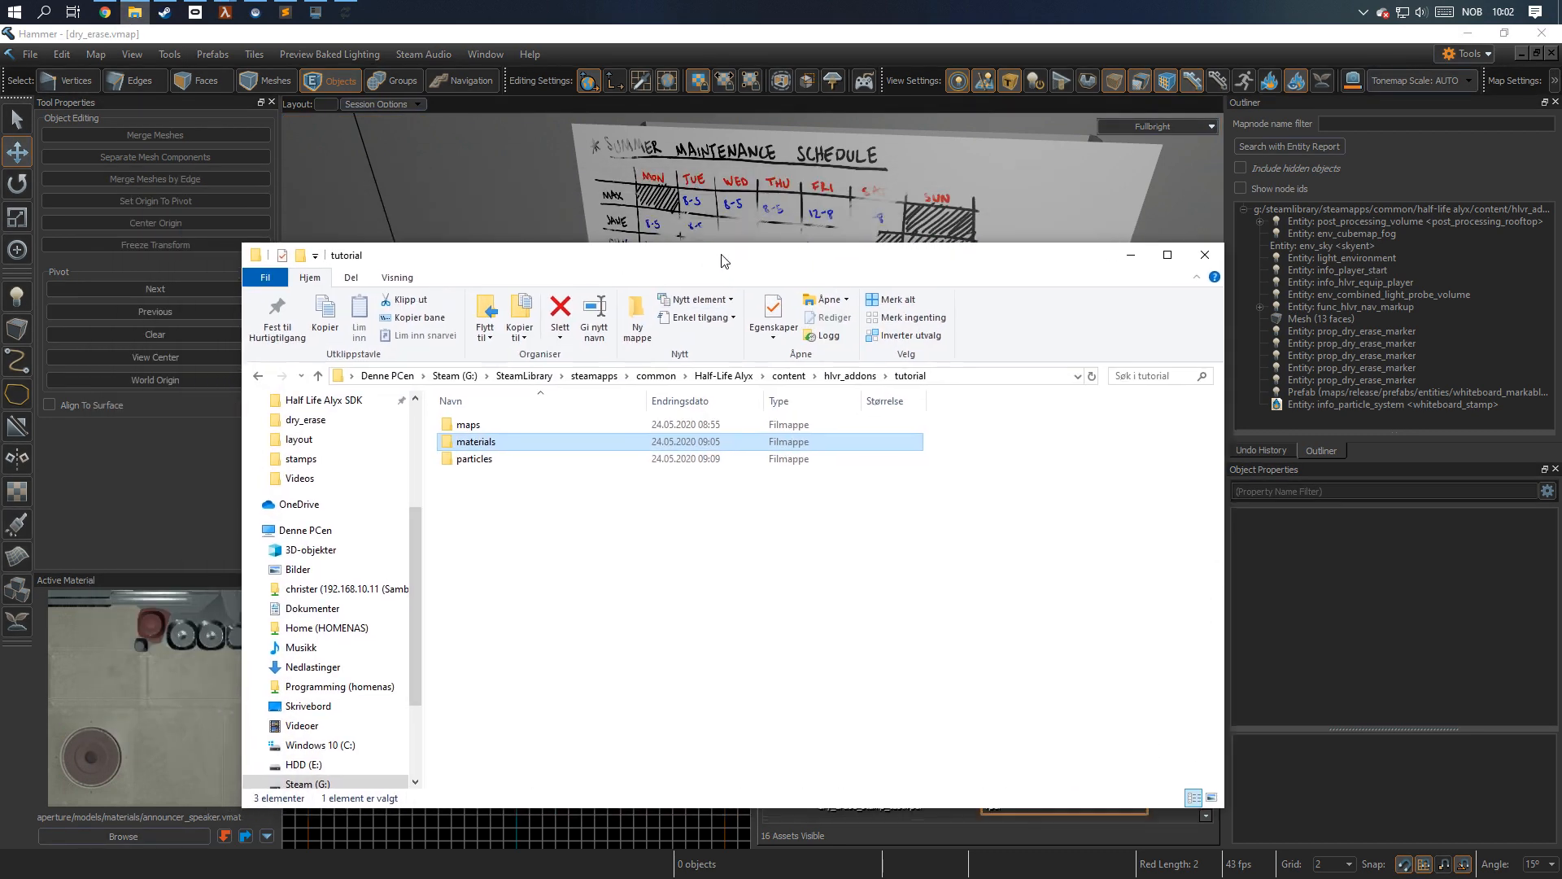
double_click(485, 446)
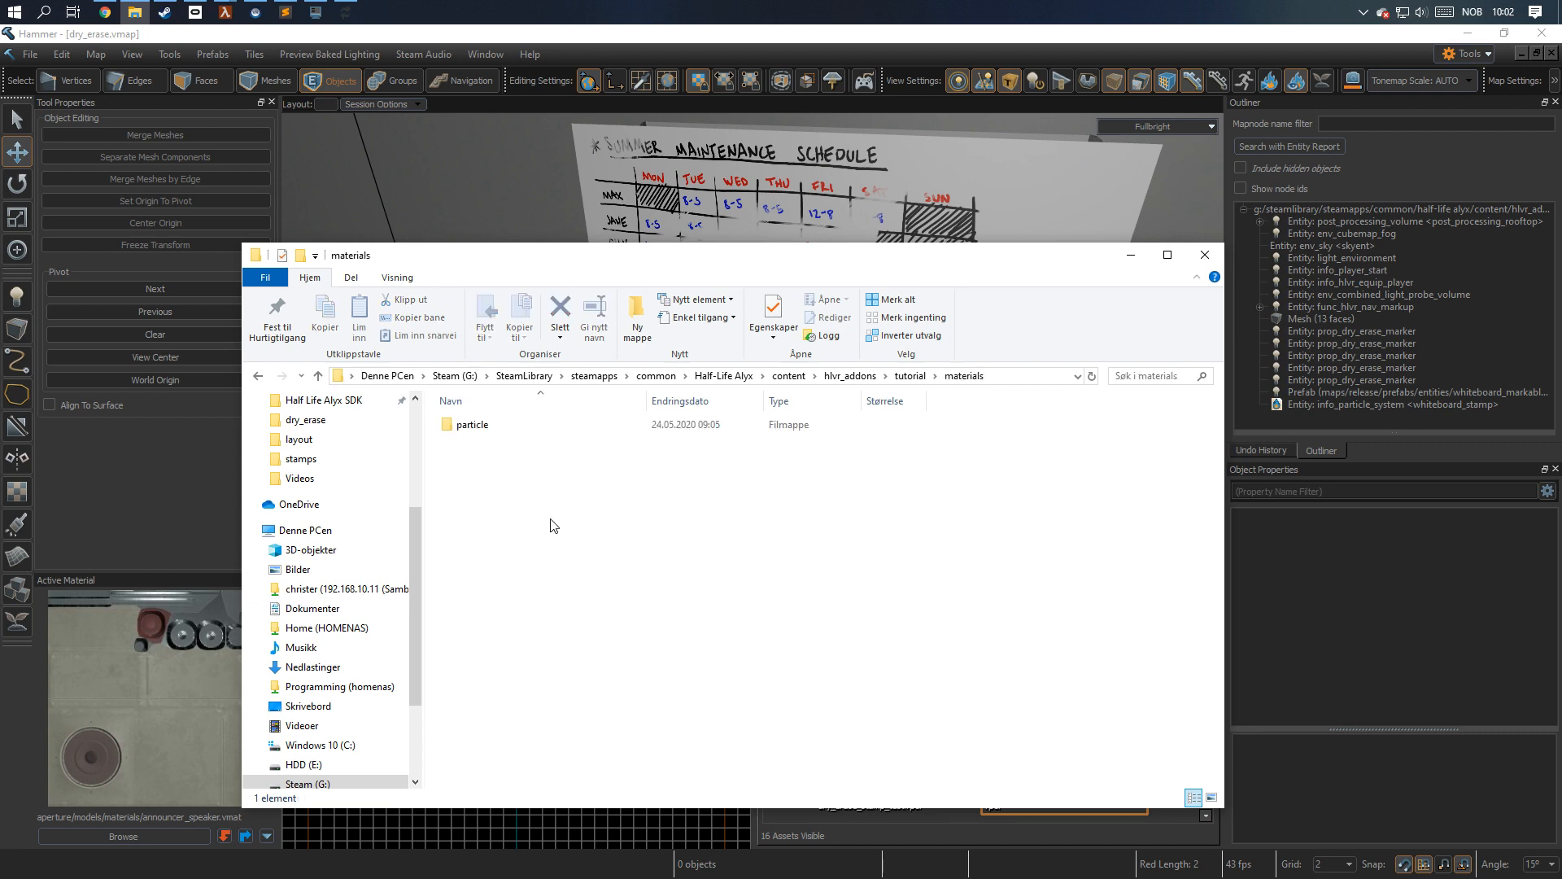
double_click(533, 425)
double_click(533, 424)
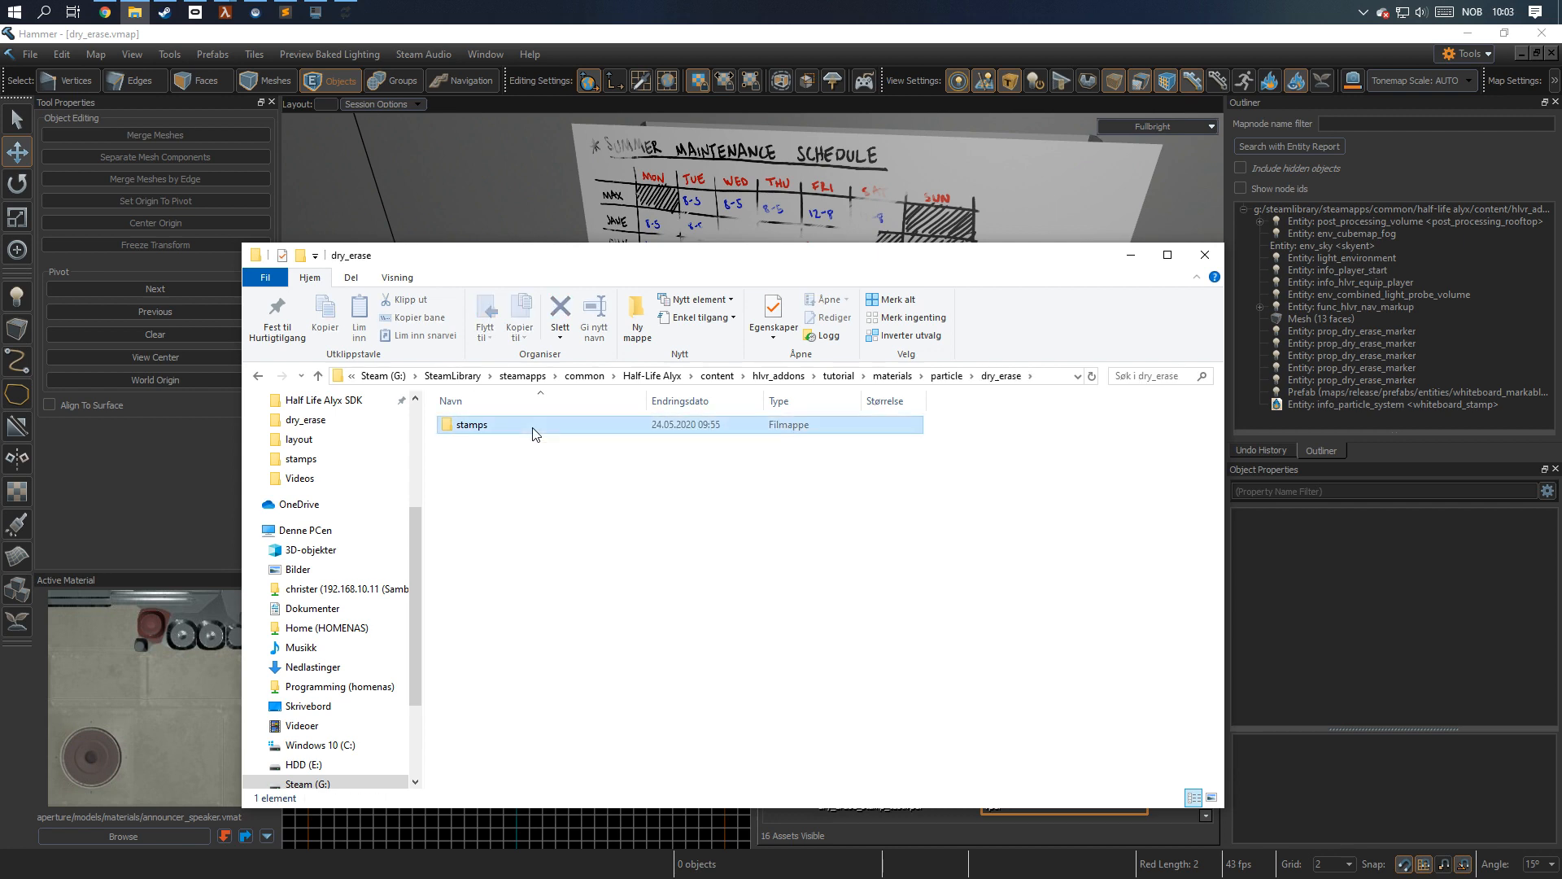
double_click(533, 425)
click(516, 426)
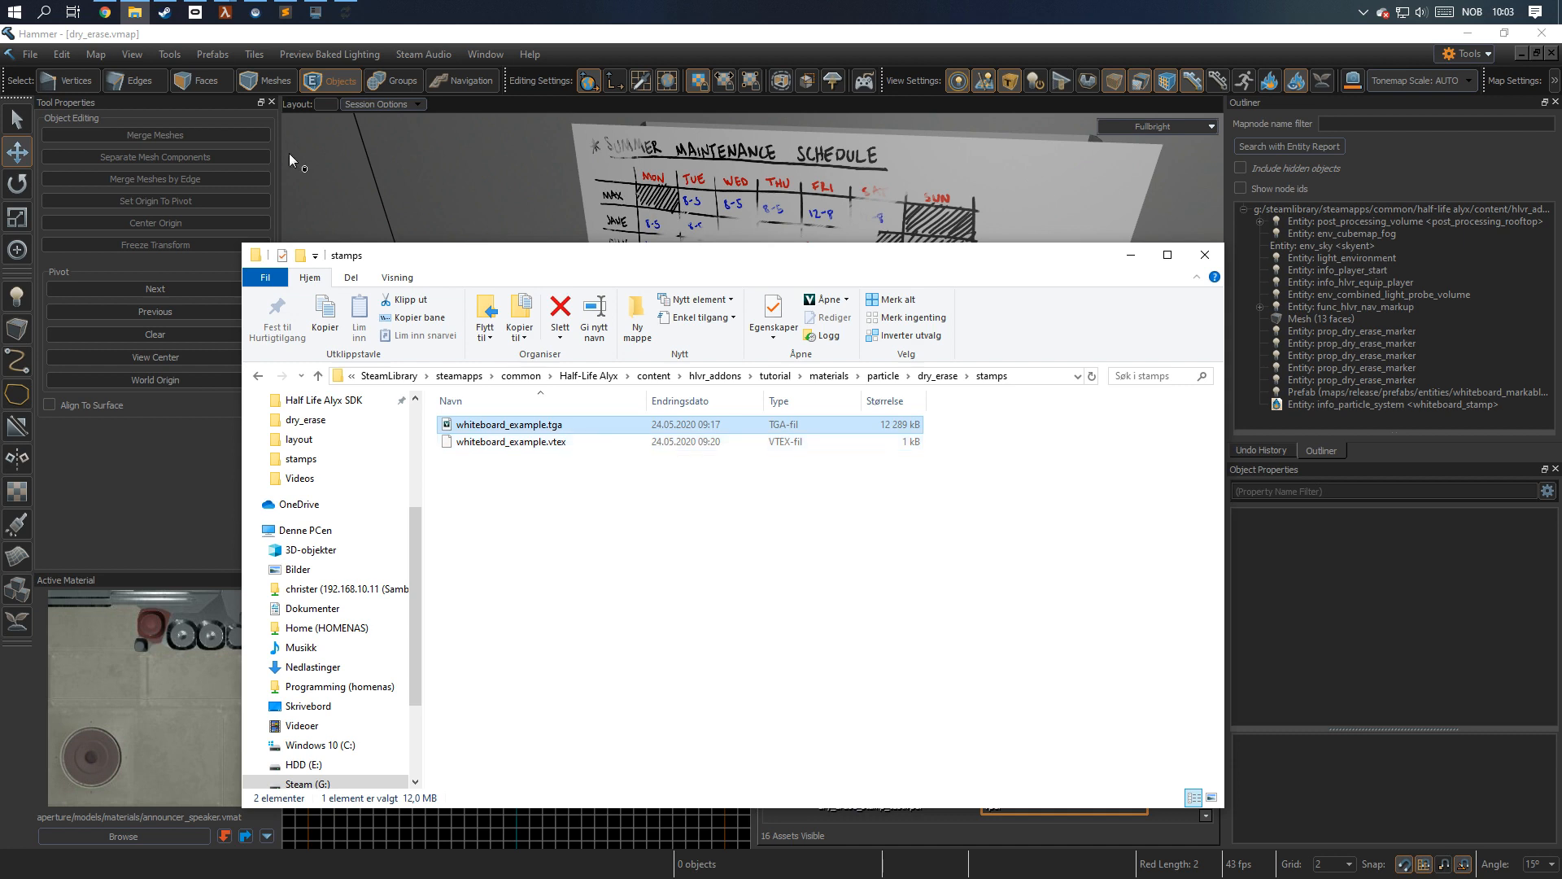
click(518, 444)
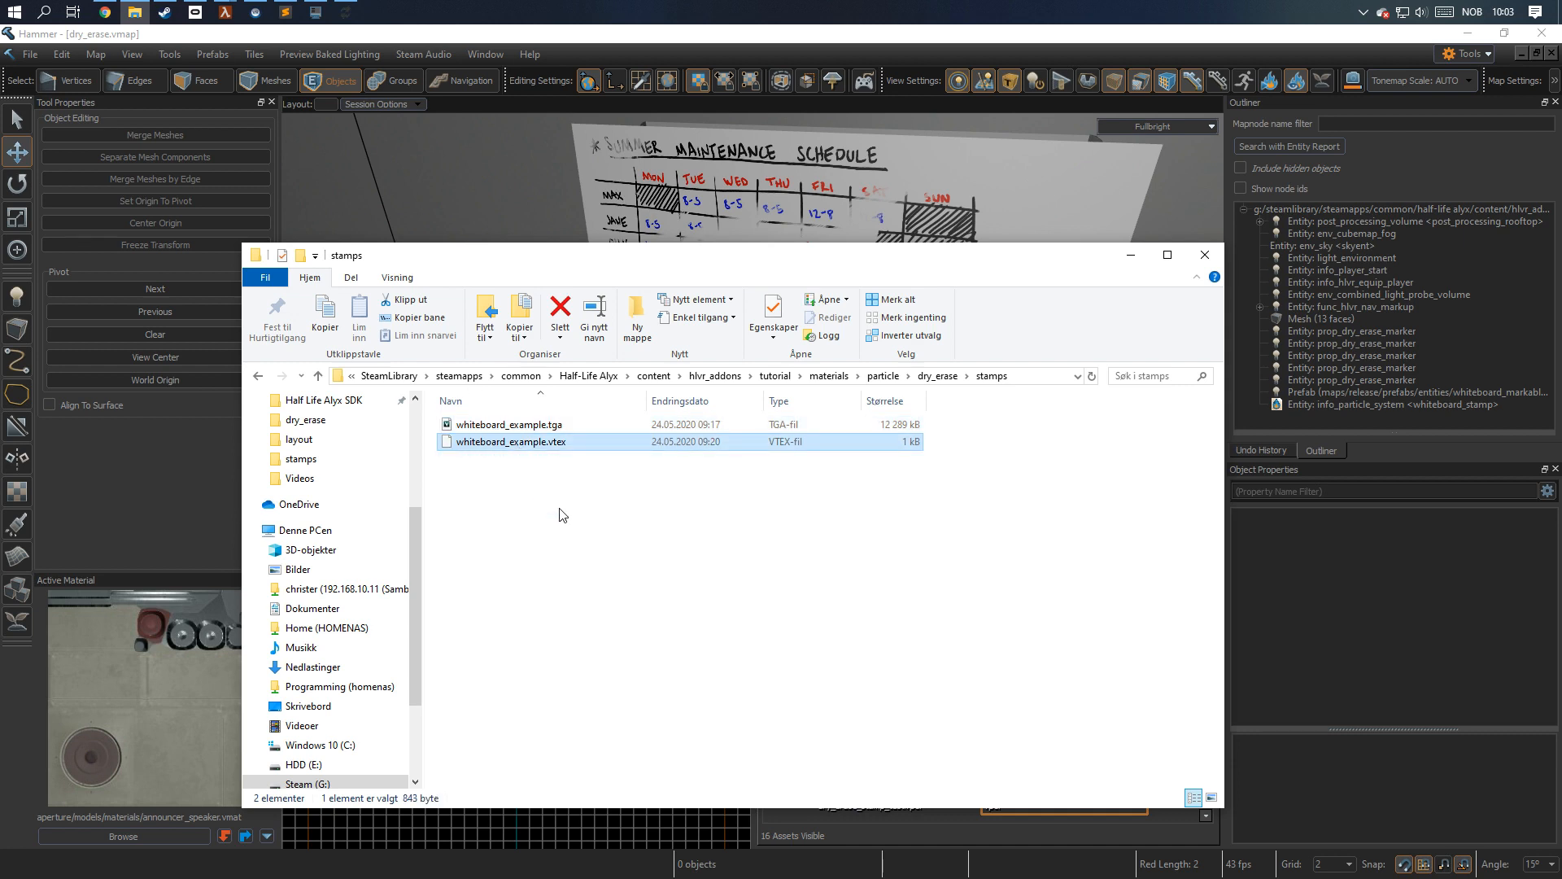
Open whiteboard_example.vtex in Sublime Text and compare its m_fileName texture path with the stamps folder location and file names.
double_click(562, 442)
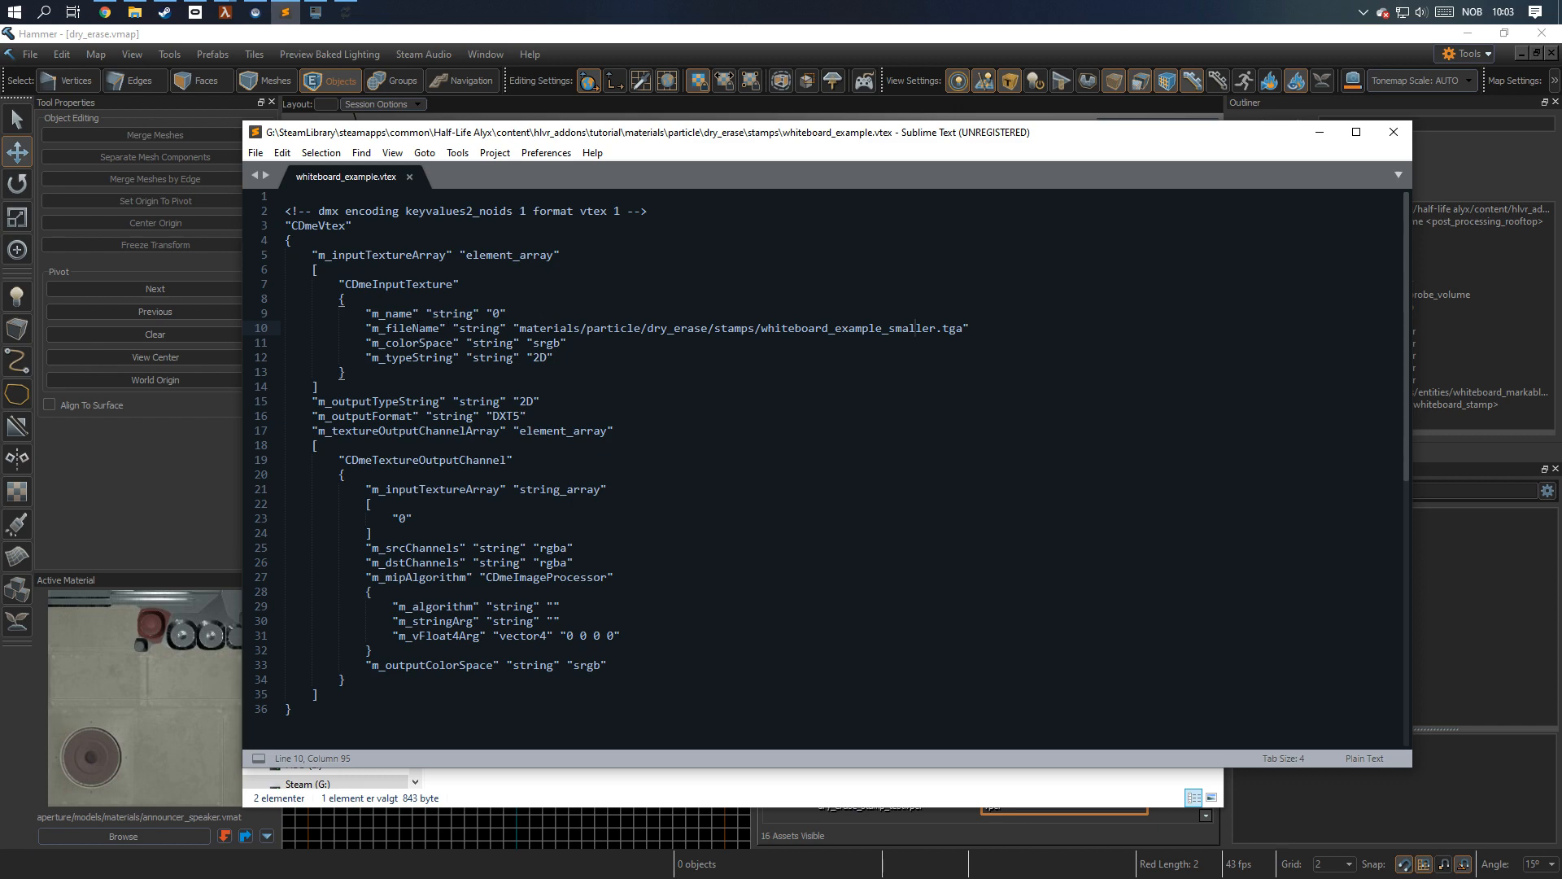
drag(520, 328, 952, 347)
click(952, 347)
drag(732, 143, 872, 453)
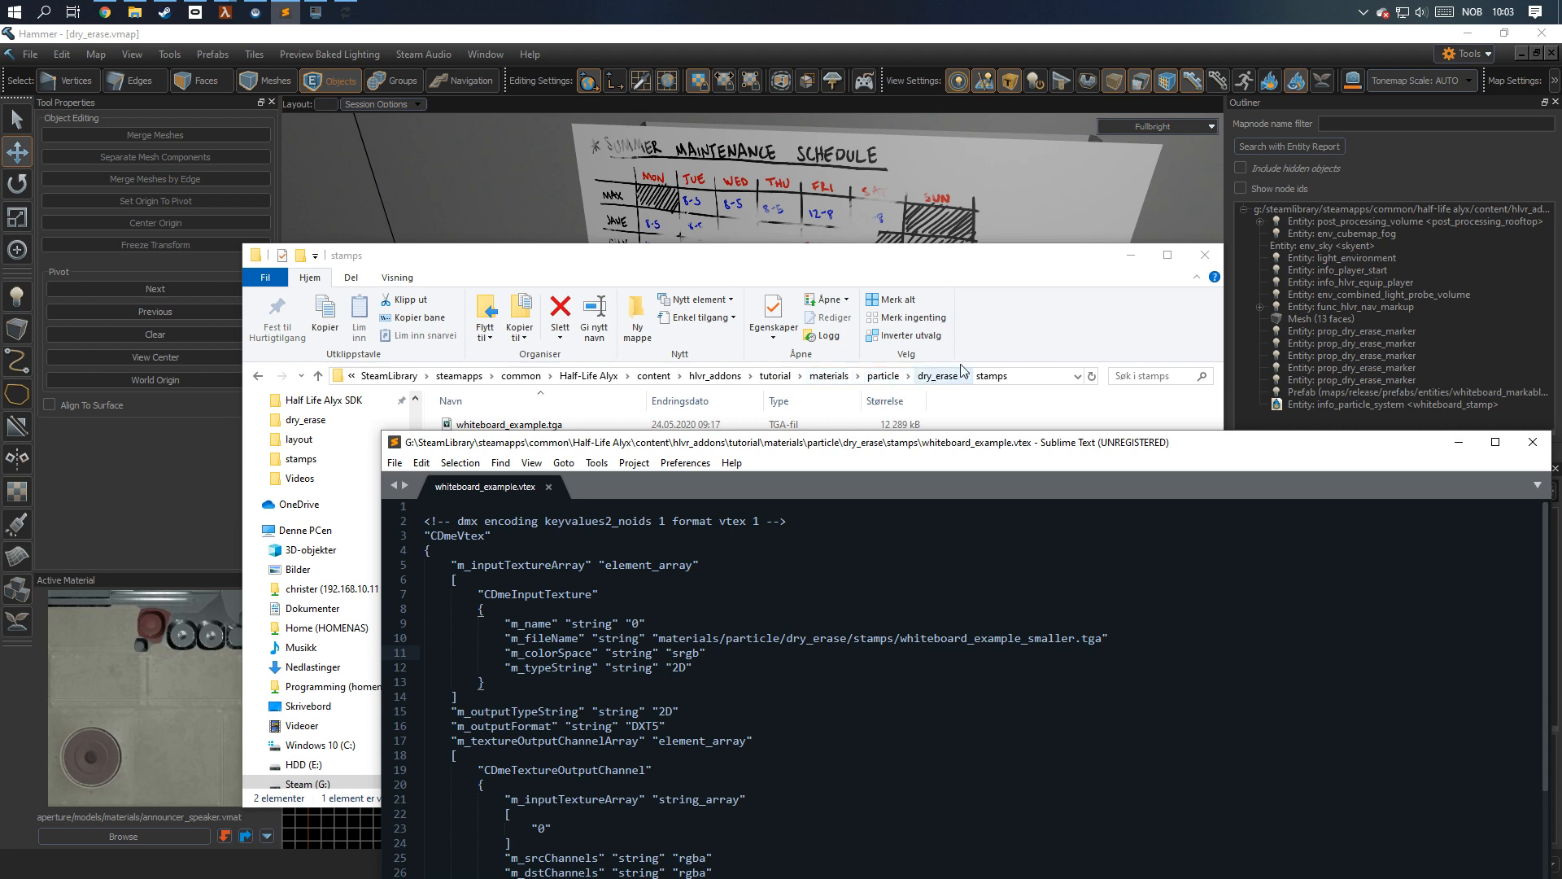
drag(740, 449, 685, 502)
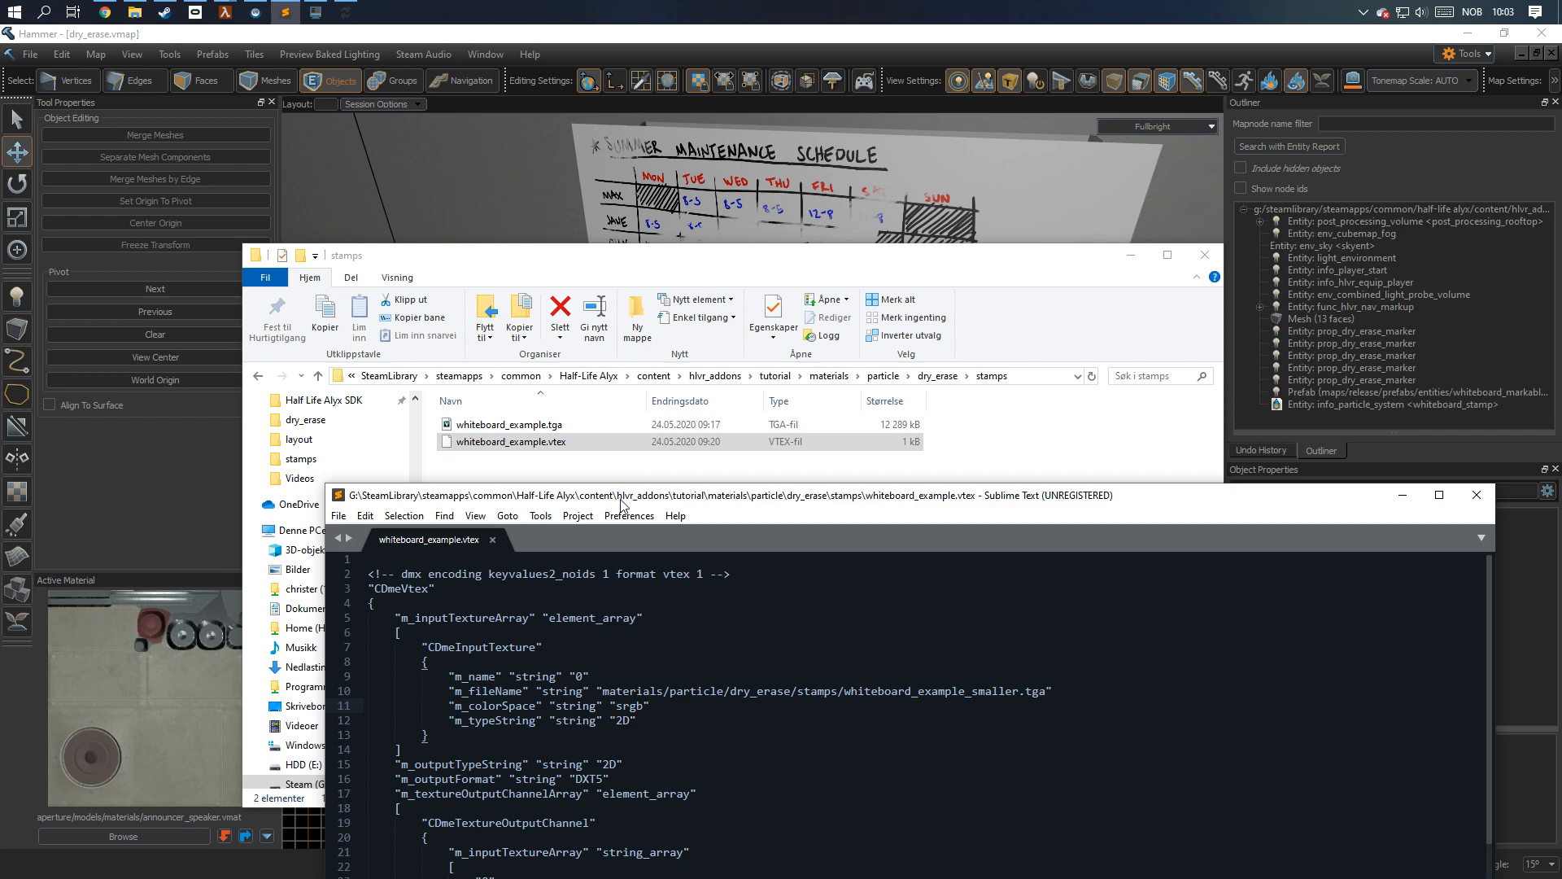
drag(622, 498, 577, 246)
drag(558, 438, 1000, 438)
click(879, 439)
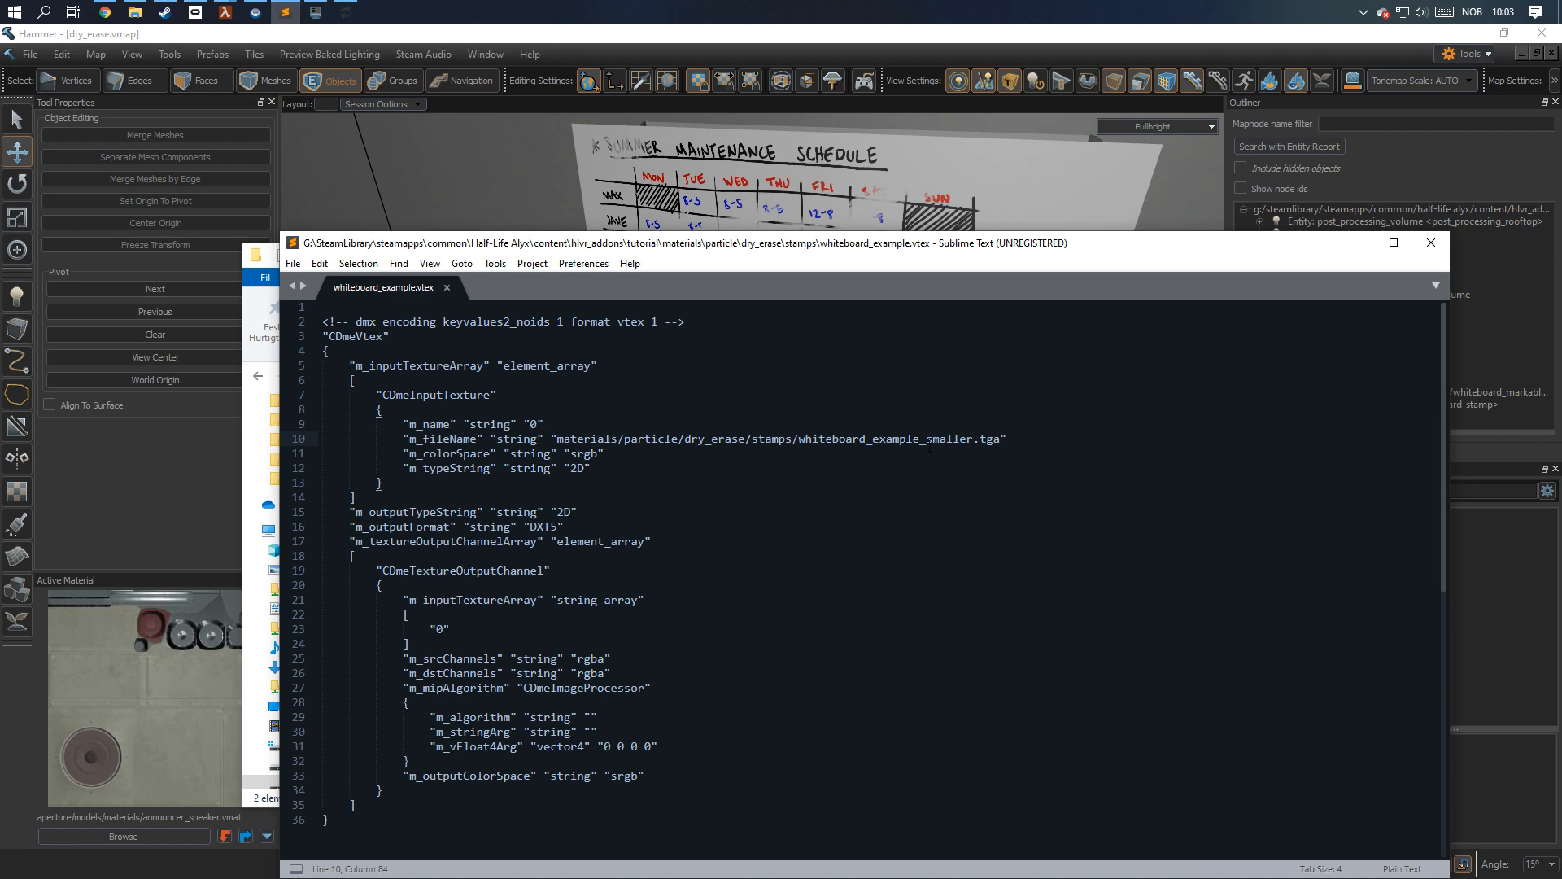
Correct the m_fileName entry to materials/particle/dry_erase/stamps/whiteboard_example.tga and save the vtex file.
double_click(929, 439)
key(Right)
key(BackSpace)
key(BackSpace)
key(BackSpace)
key(BackSpace)
key(BackSpace)
key(BackSpace)
key(BackSpace)
key(BackSpace)
key(ctrl+s)
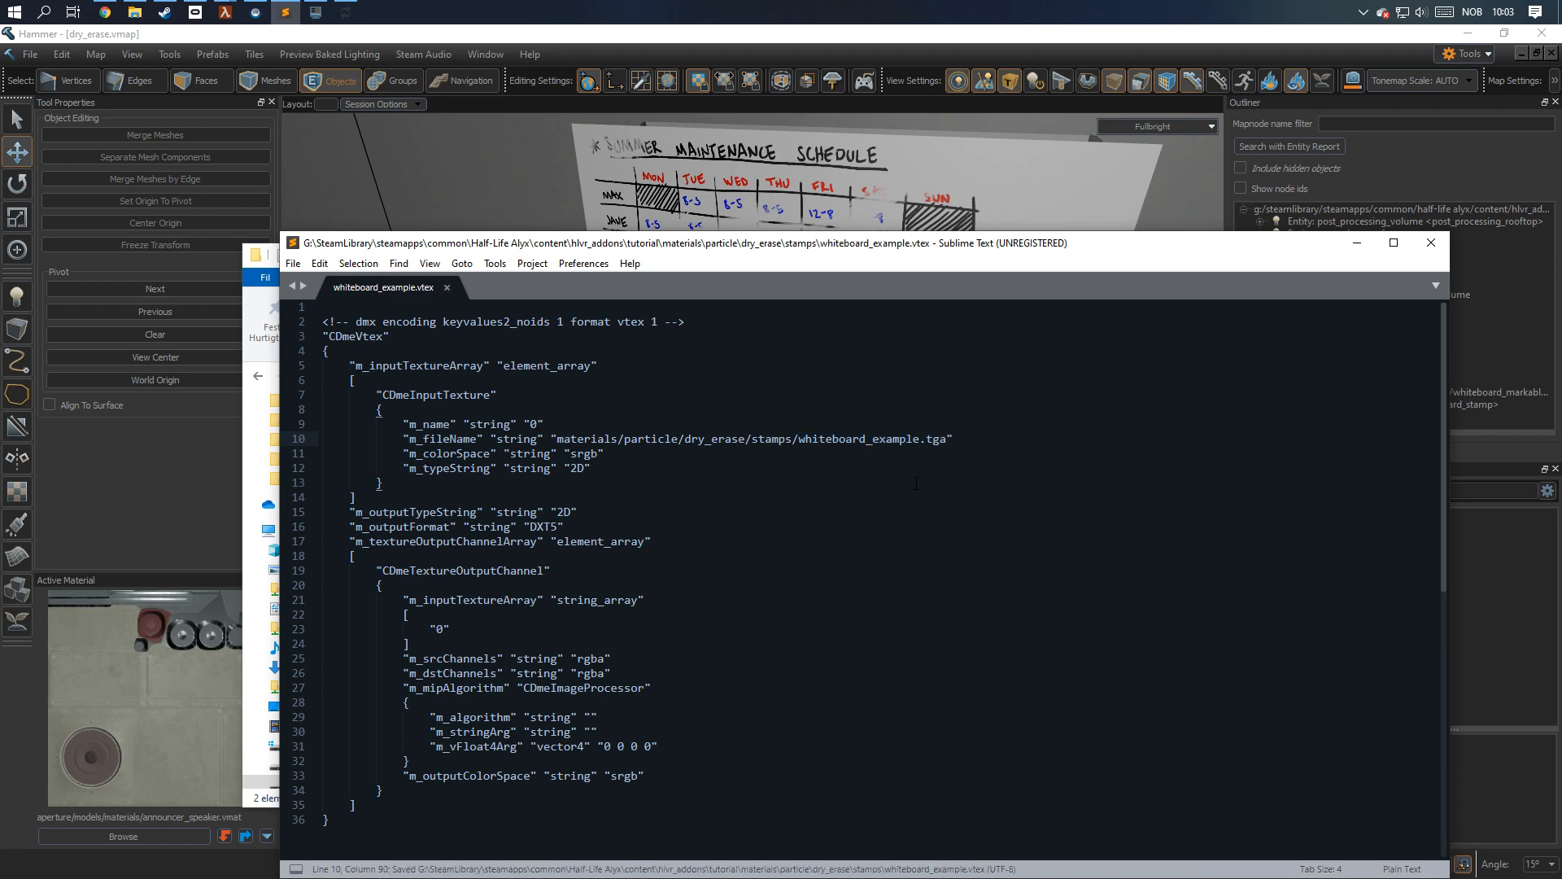
Return to Hammer, open the Particle Editor and create a new particle system.
click(1358, 243)
click(1129, 245)
click(1471, 53)
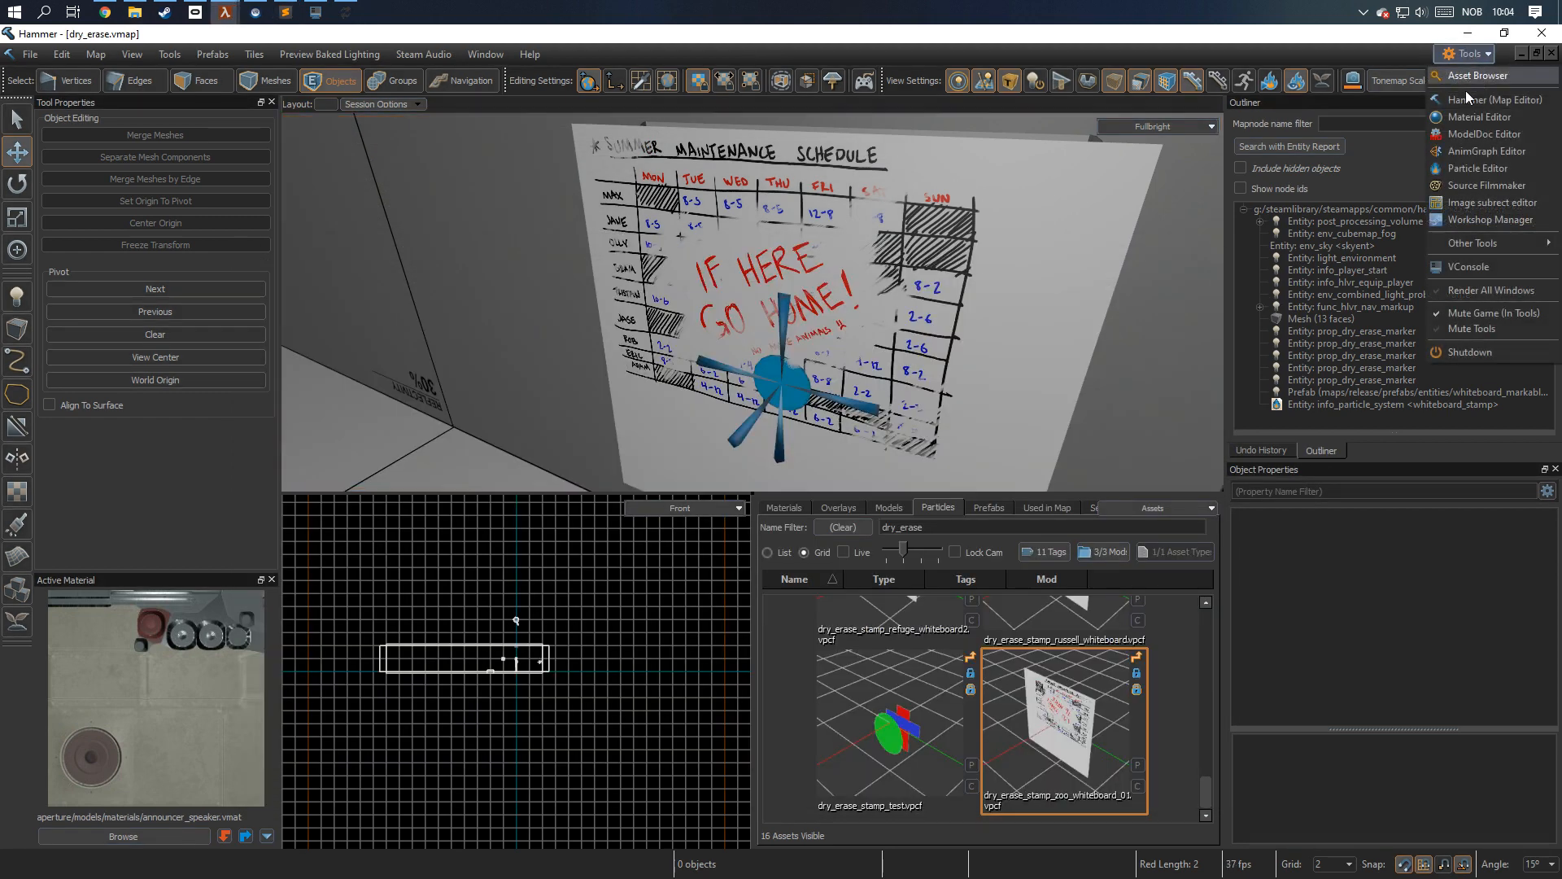
click(1477, 173)
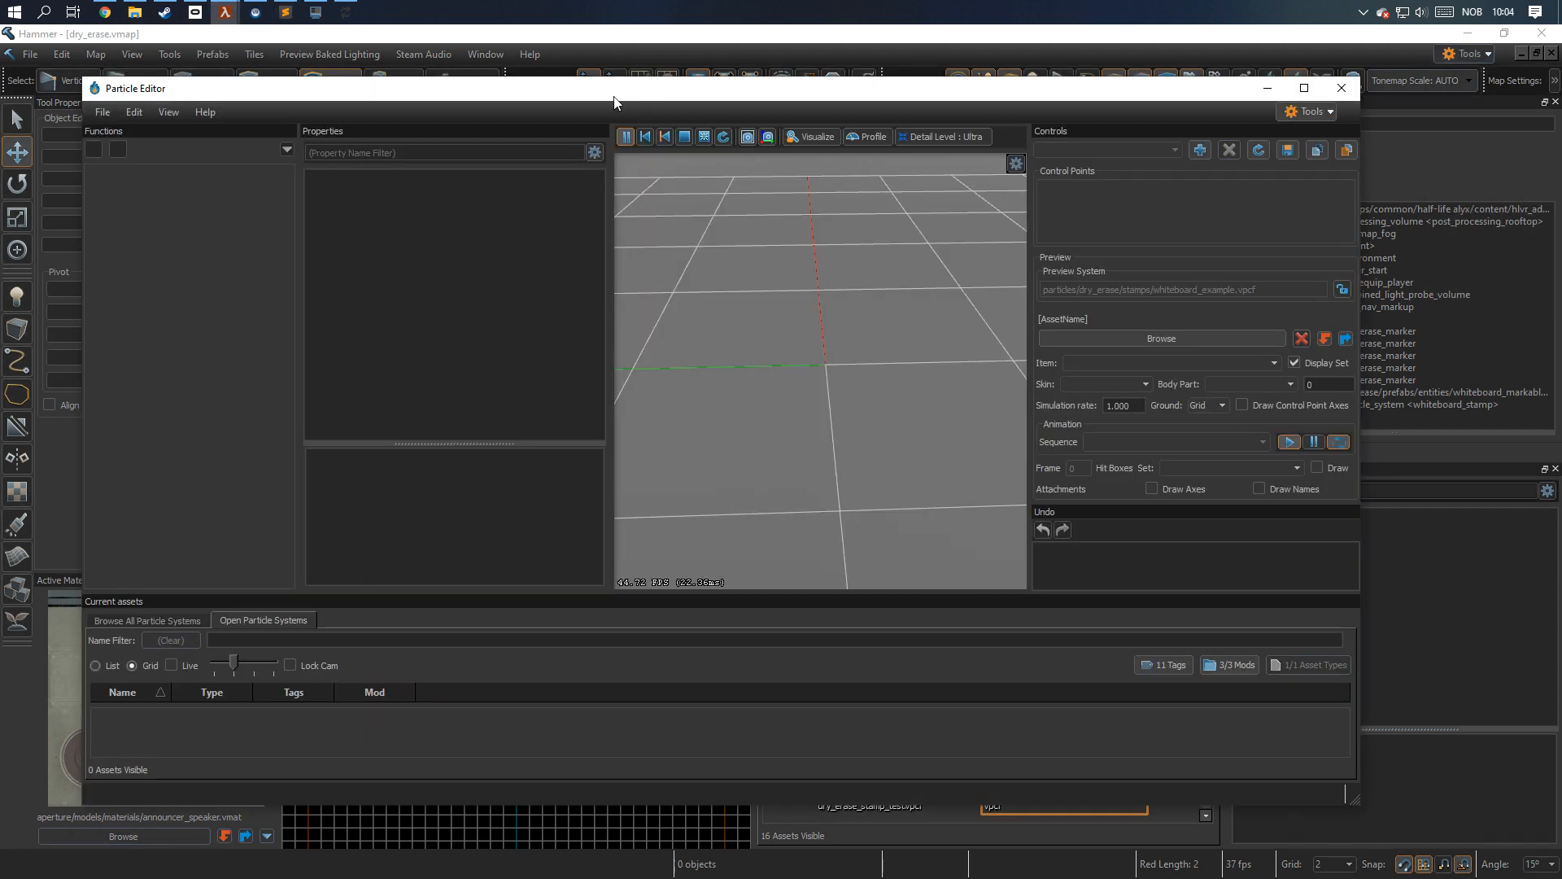
click(109, 116)
click(115, 128)
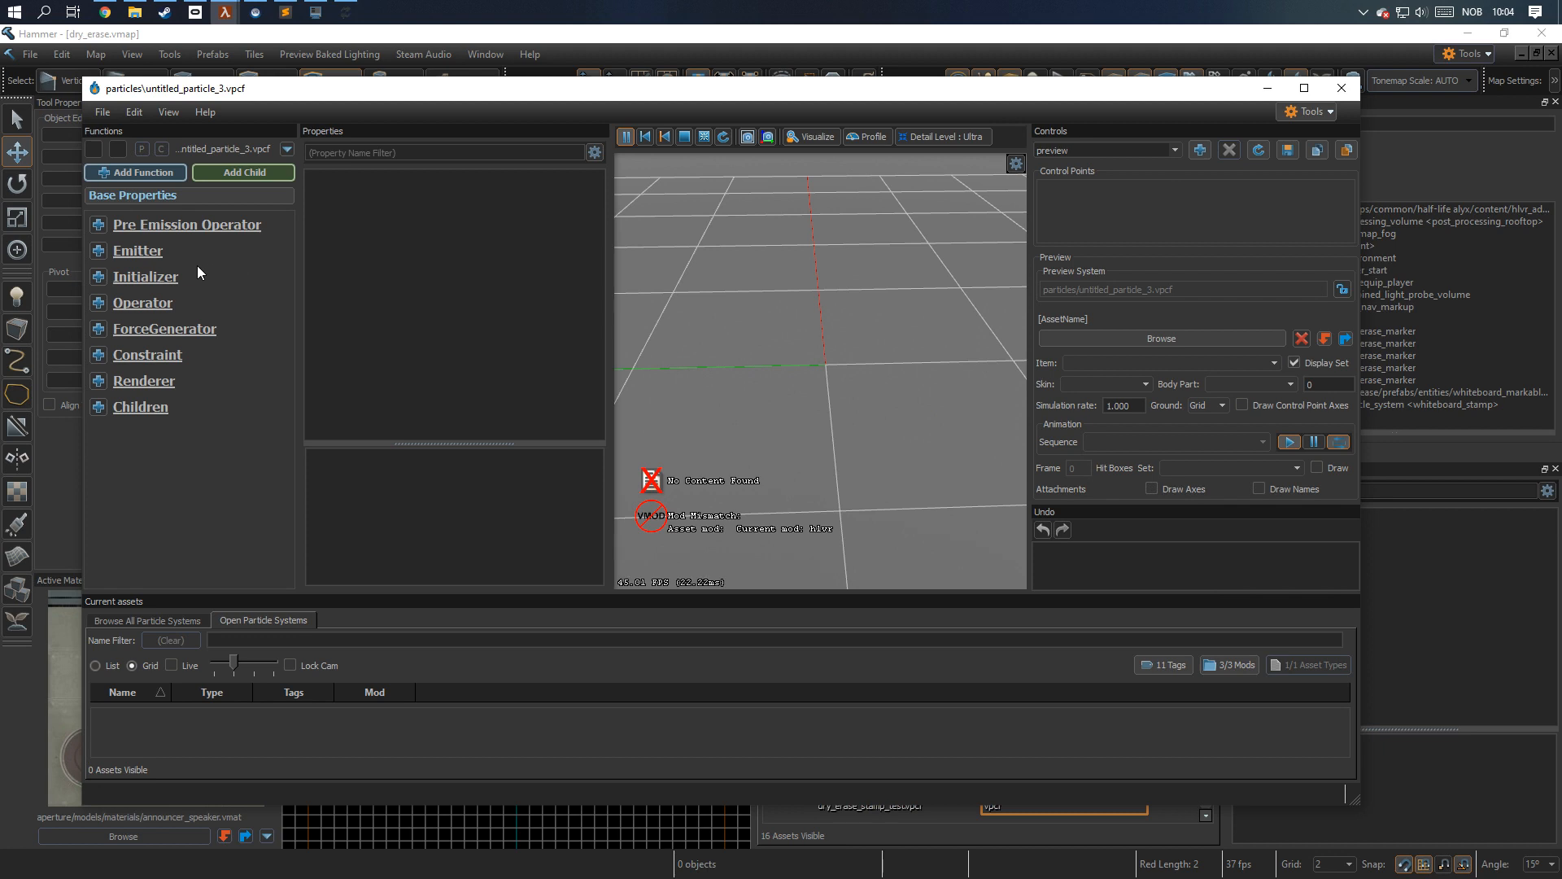
Save the new particle system as whiteboard_example.vpcf in the tutorial addon's particles/dry_erase/stamps folder.
key(ctrl+s)
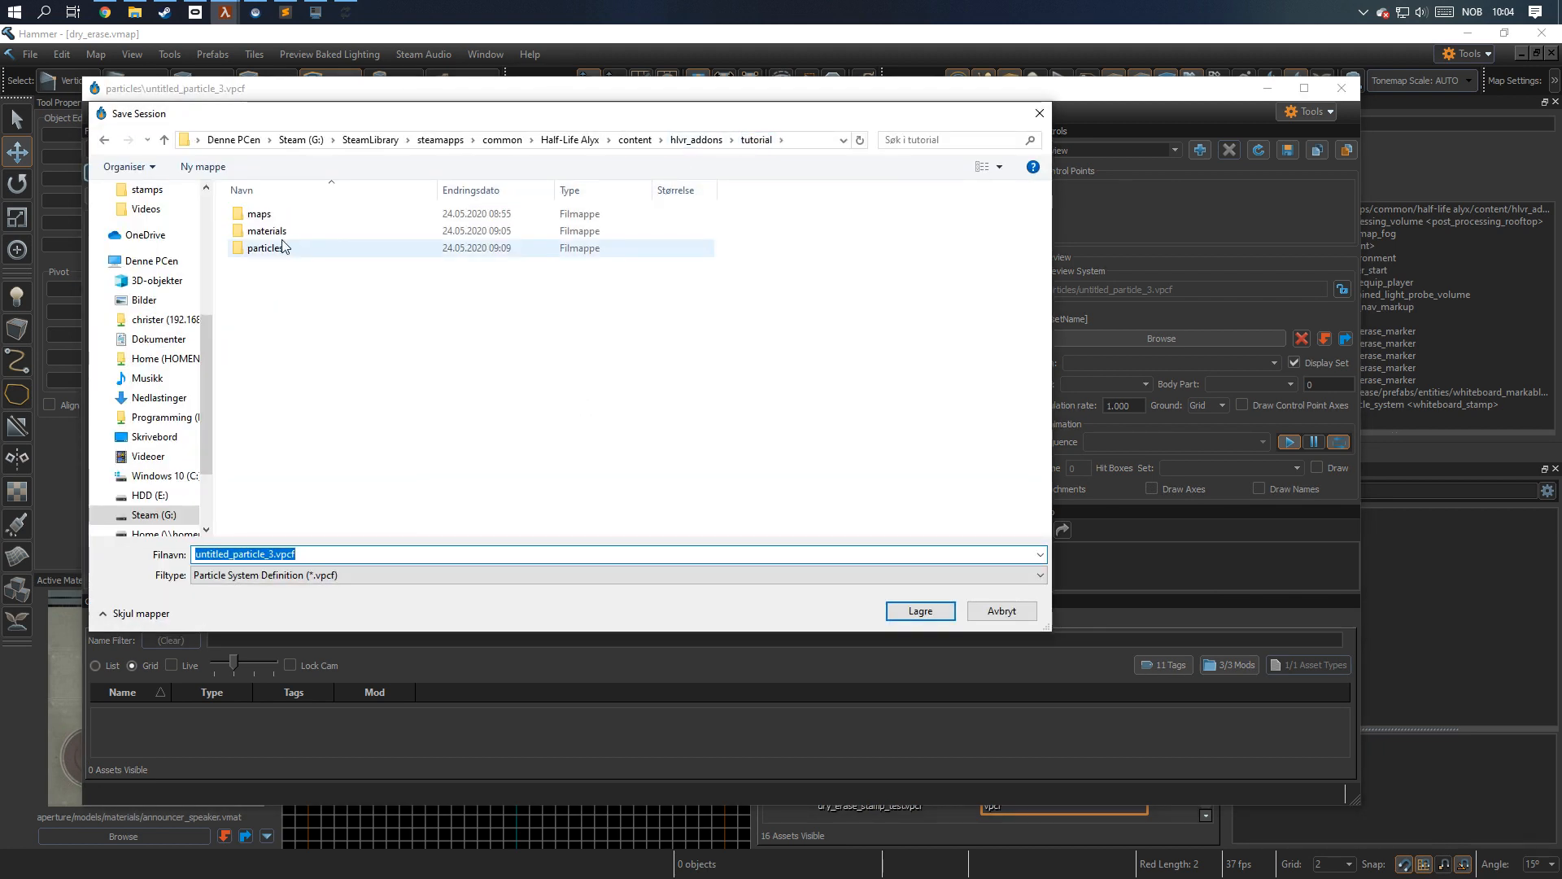
double_click(290, 253)
double_click(298, 214)
double_click(300, 216)
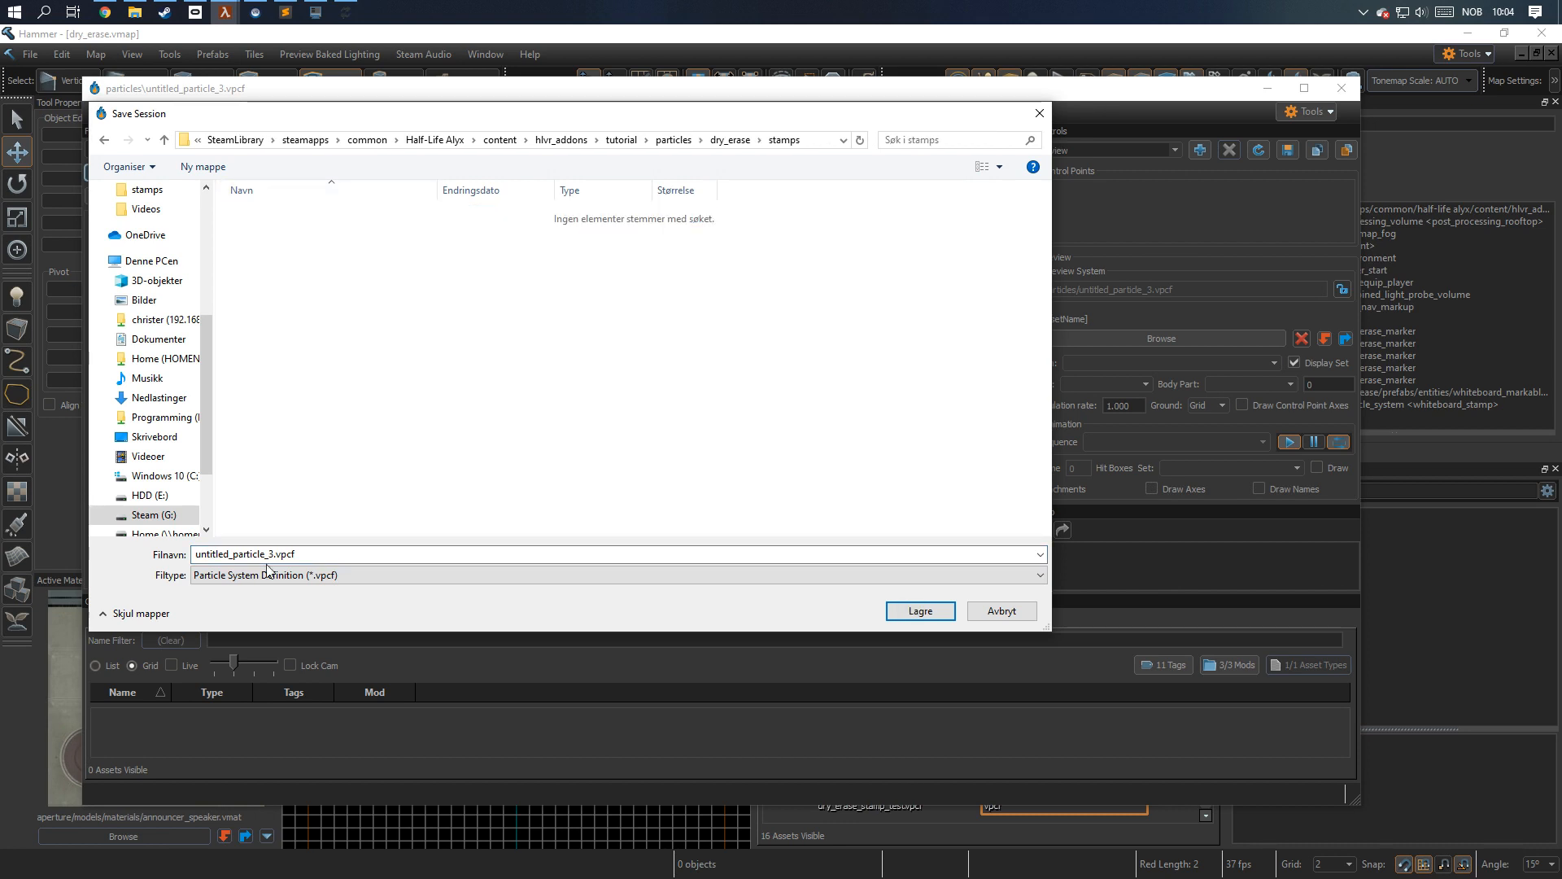
drag(274, 554, 183, 563)
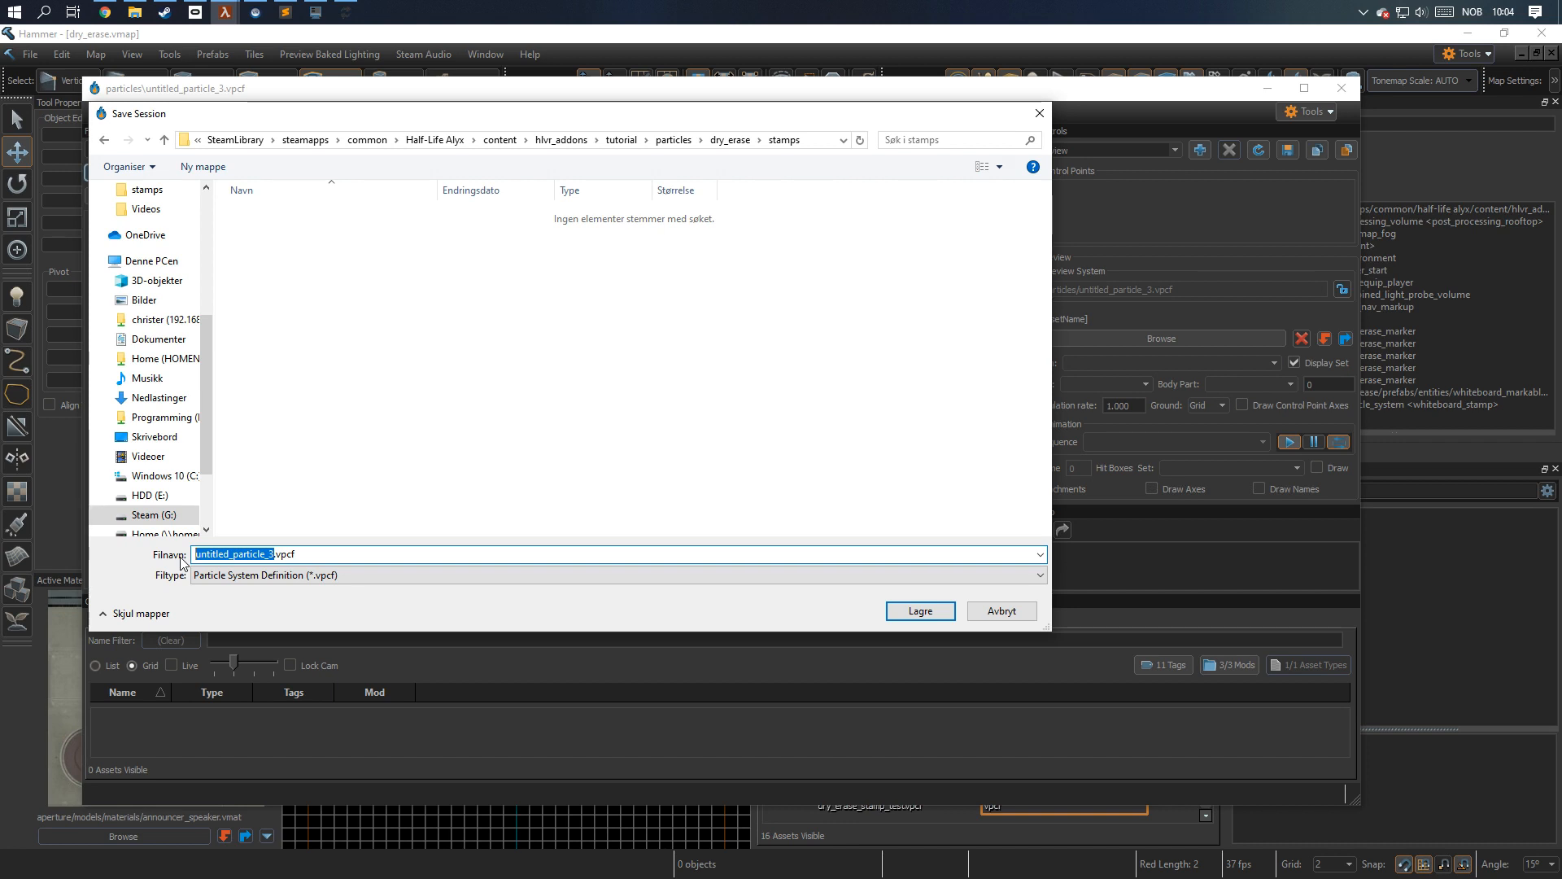
text(whiteboard_)
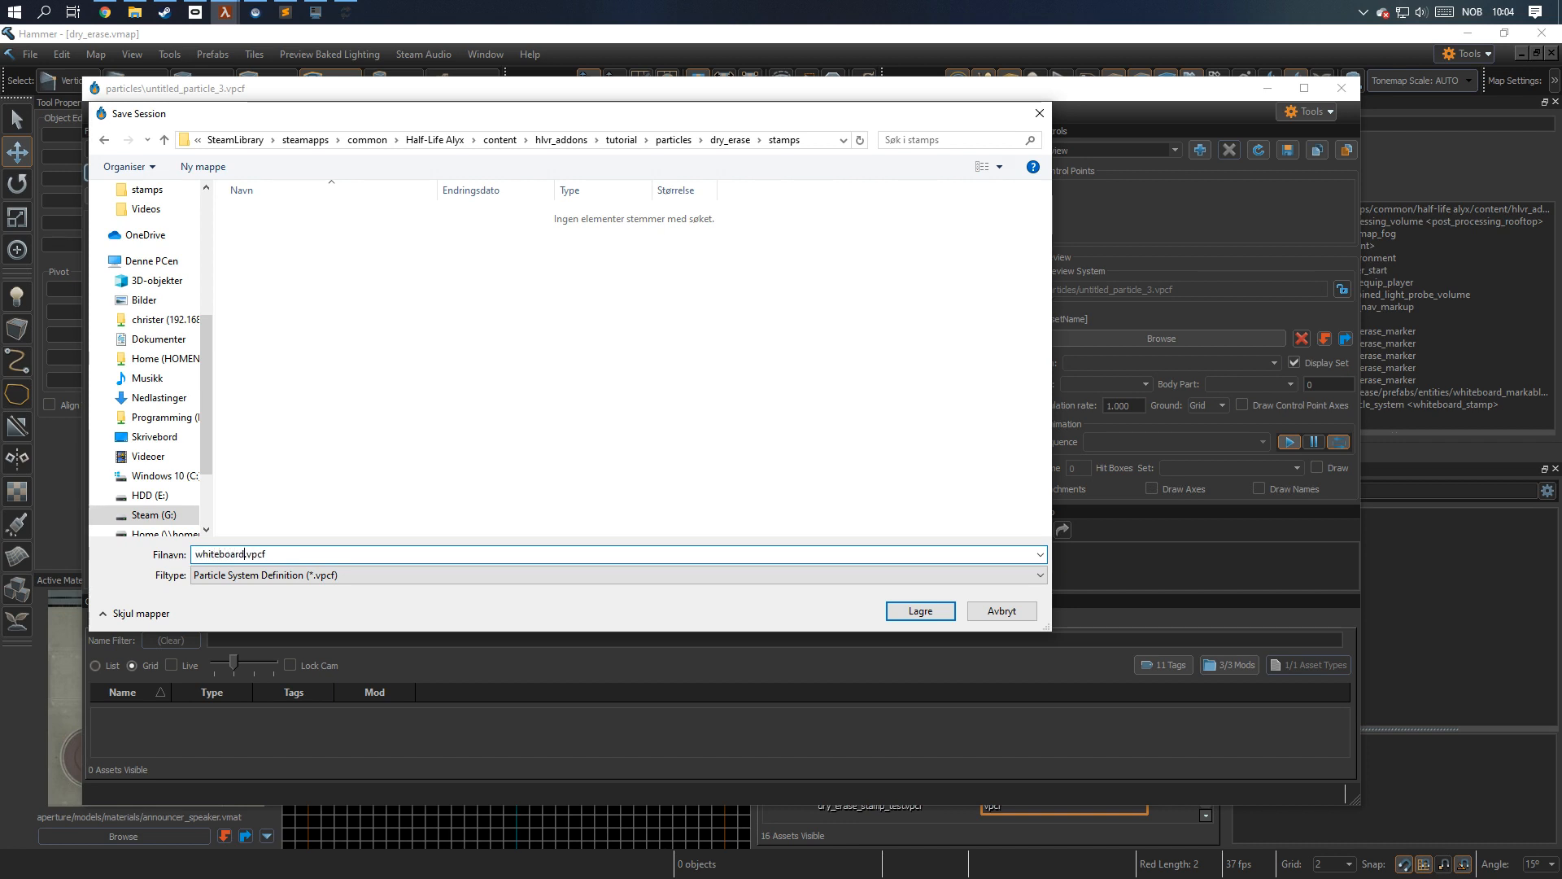
text(example)
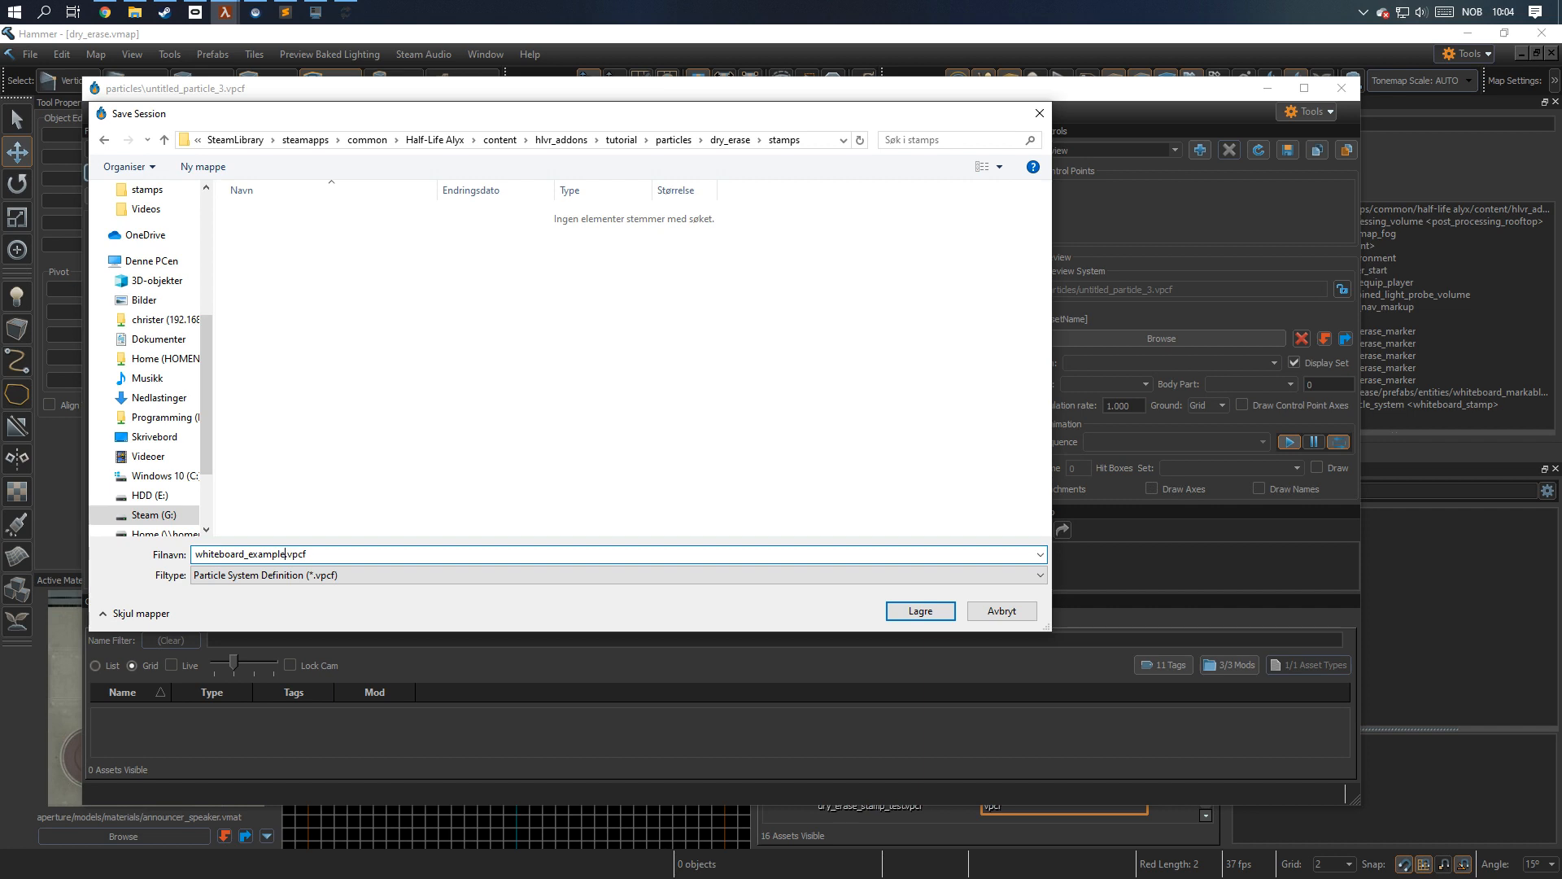
key(Return)
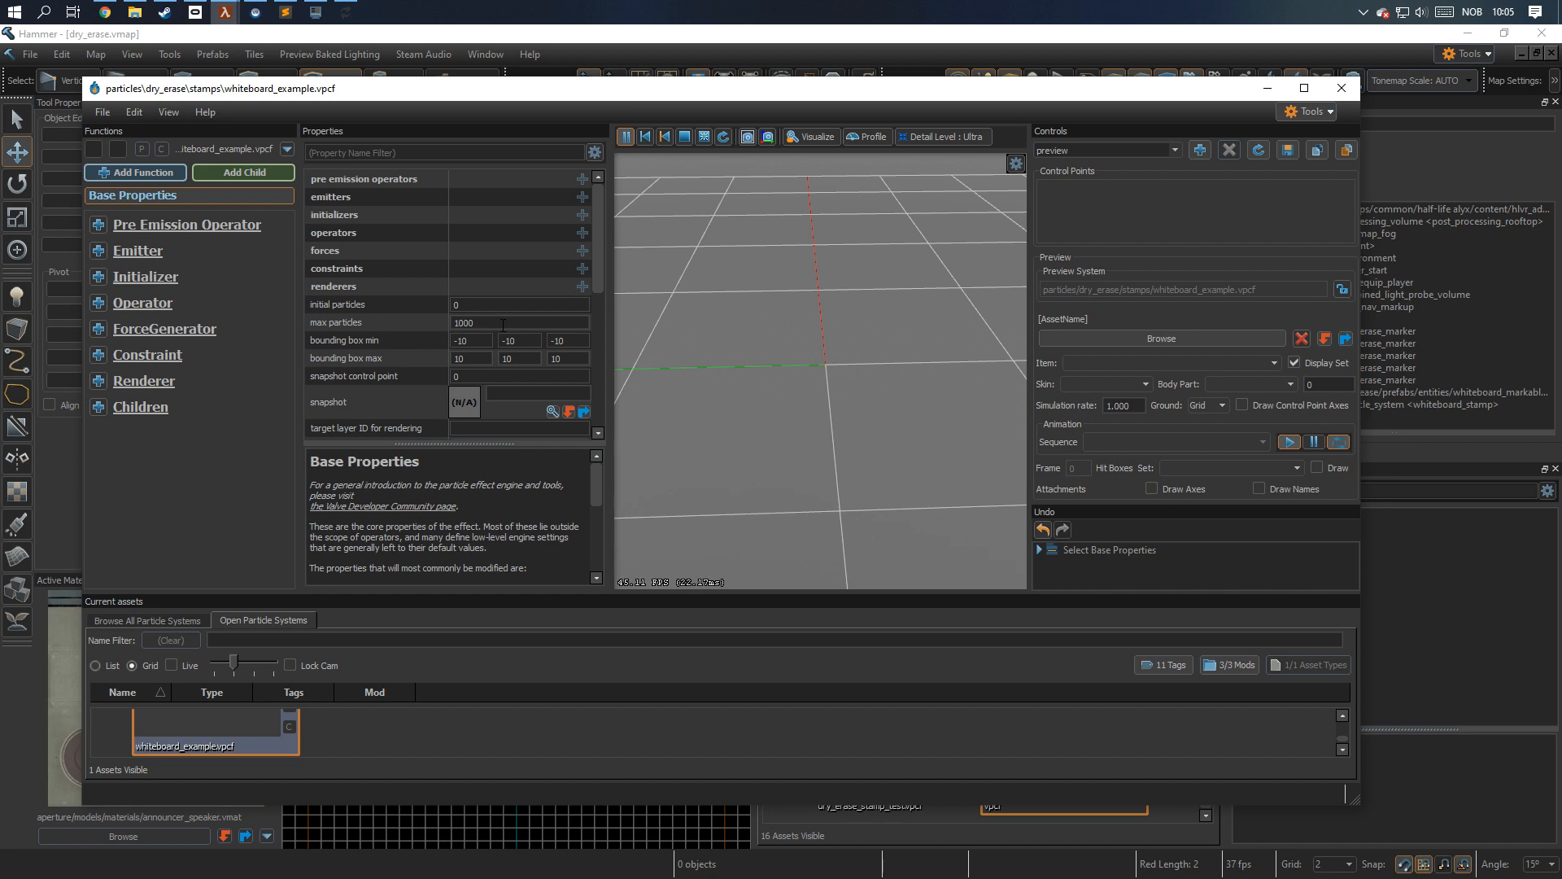
In the base properties, set max particles to 1 and time to sleep when not drawn to 0.1.
click(522, 323)
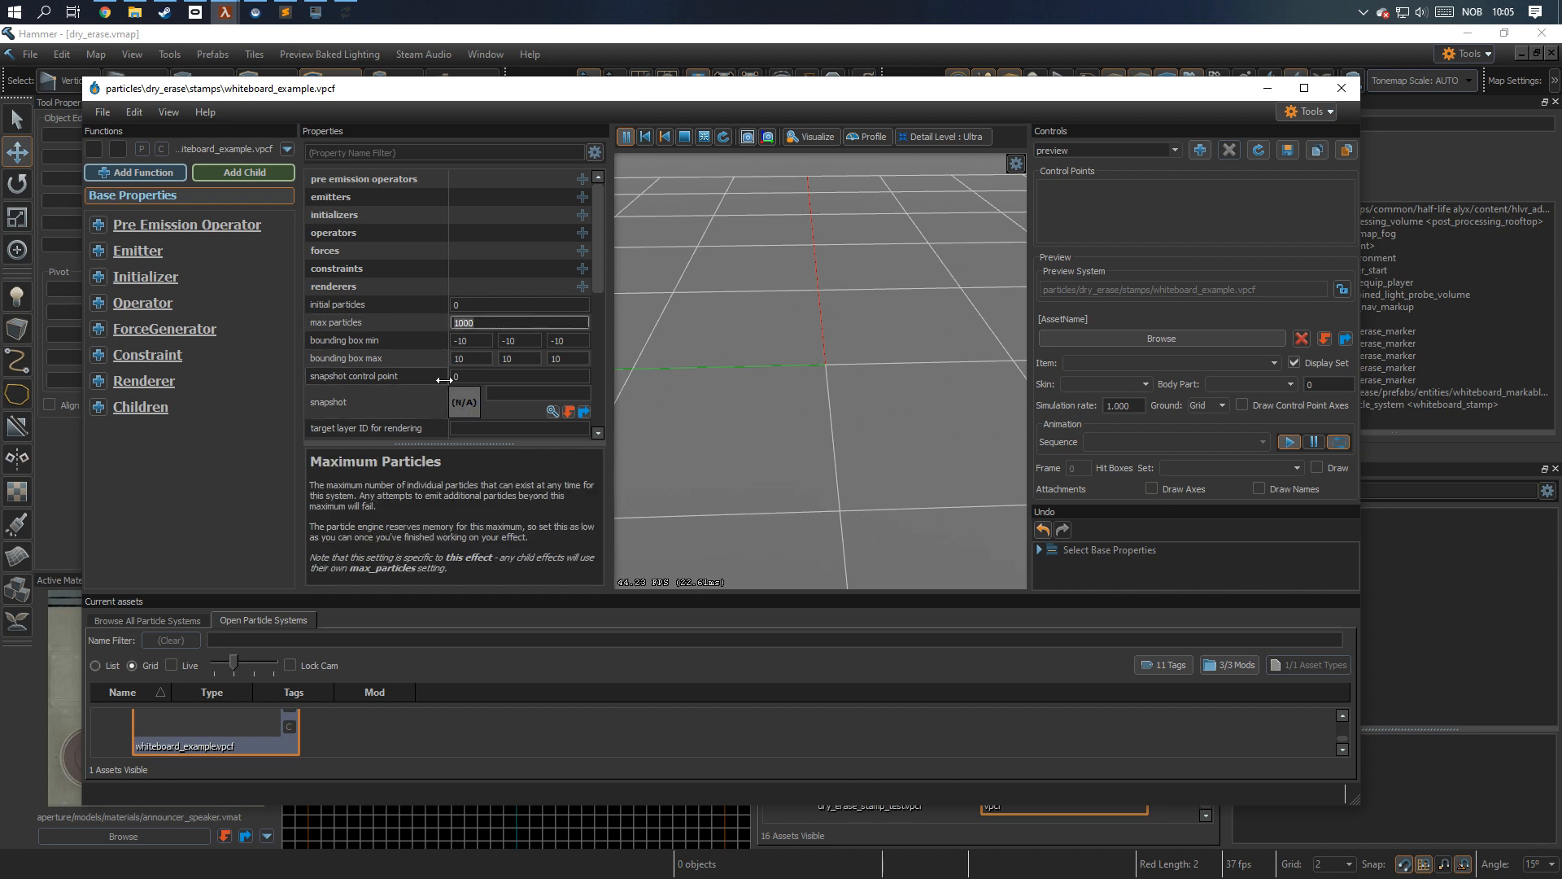
text(1)
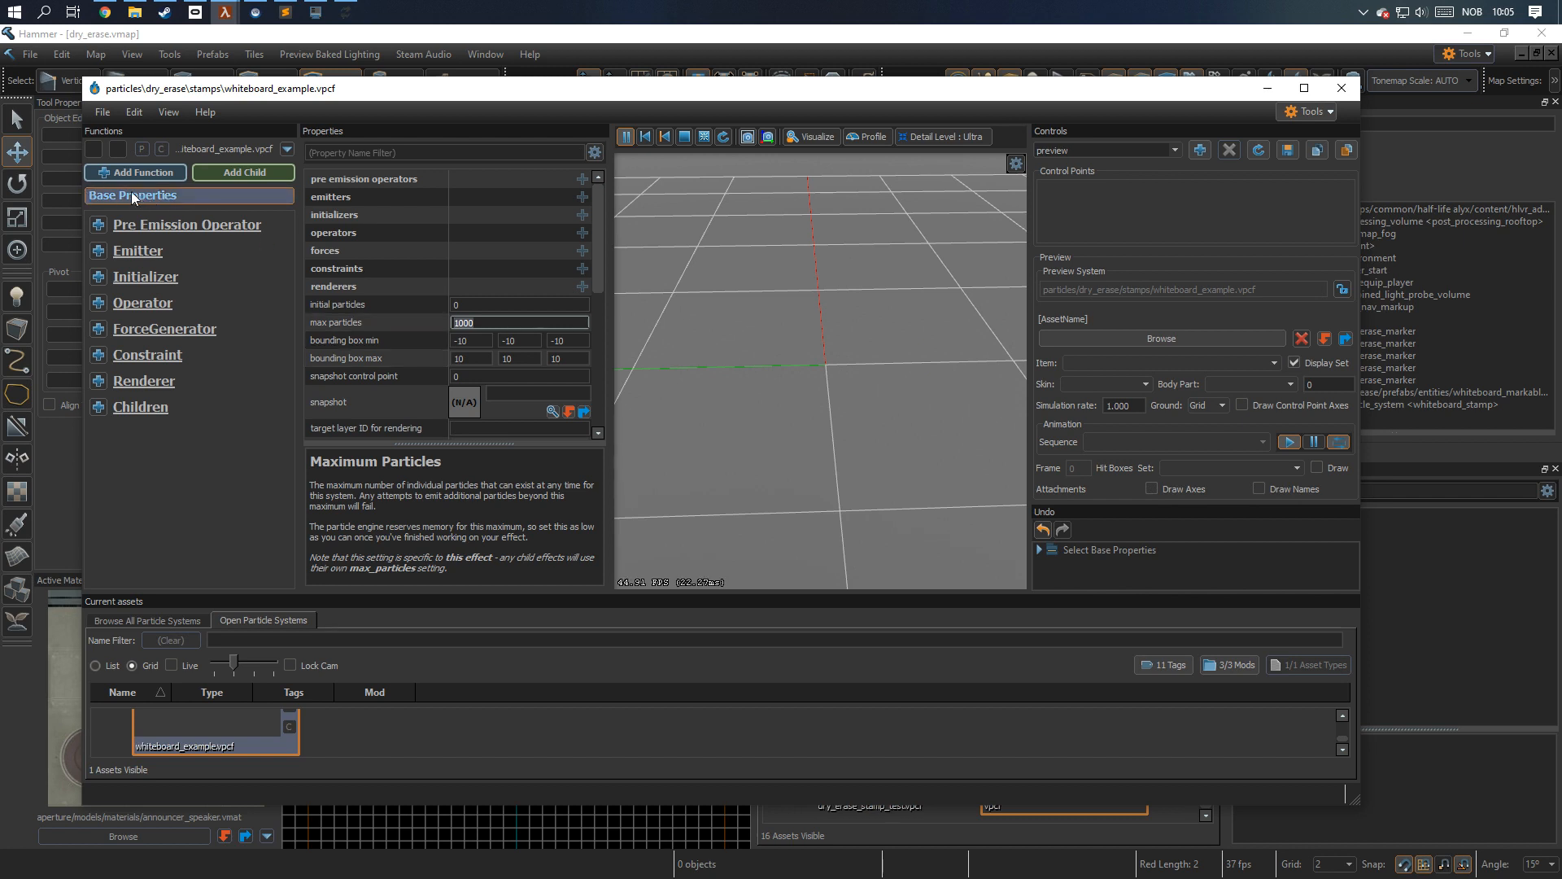
scroll(424, 332, down, 5)
click(505, 323)
text(0.1)
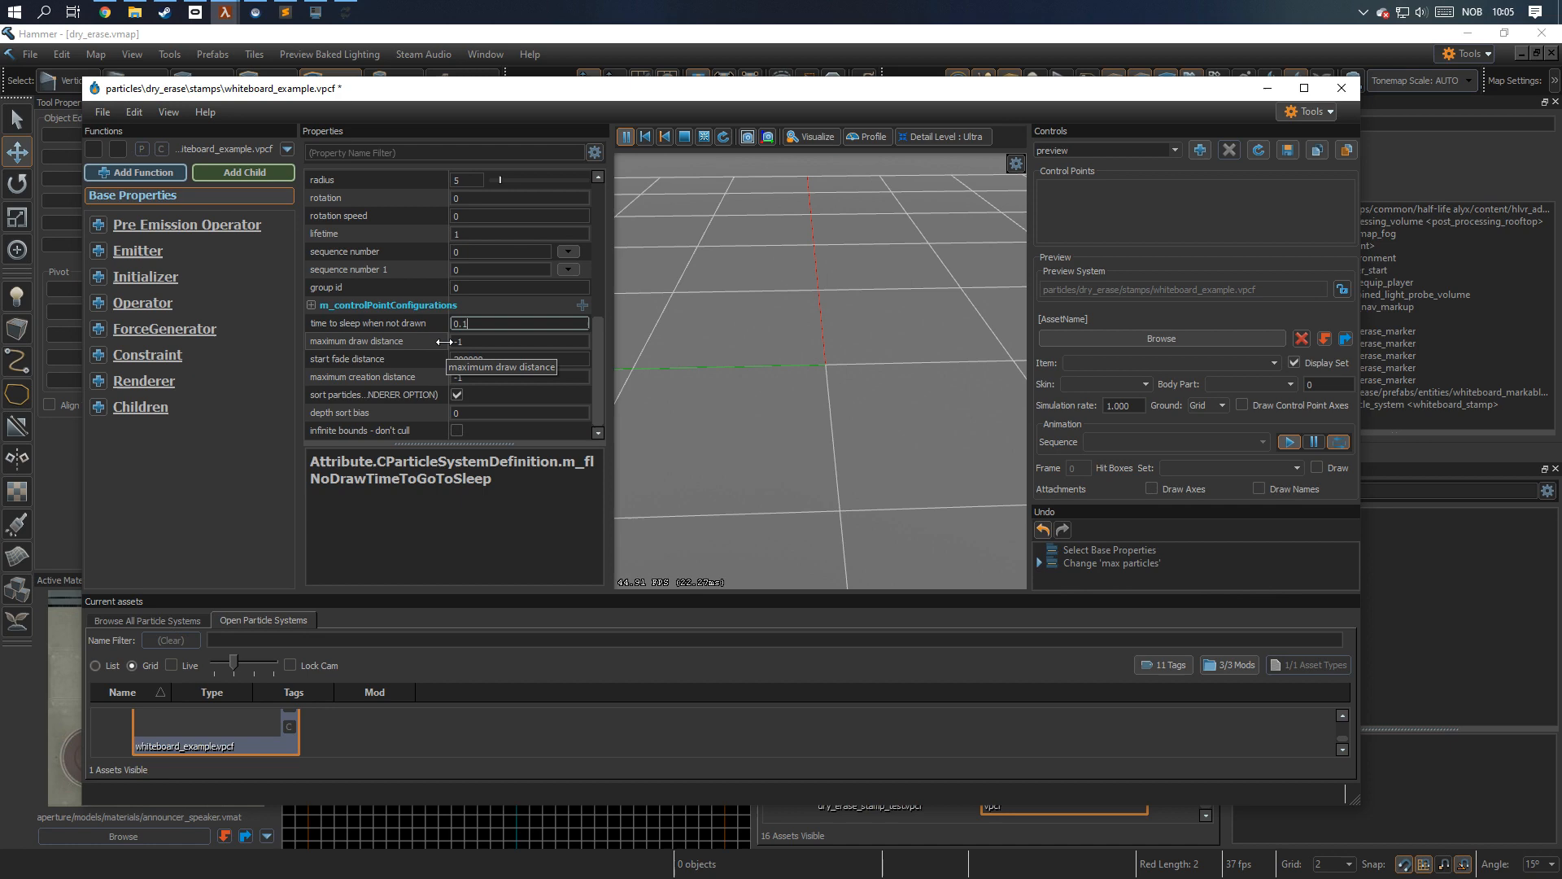
key(Return)
Add an Instantaneous Emitter to the particle system and set its num to emit to 1.
click(99, 249)
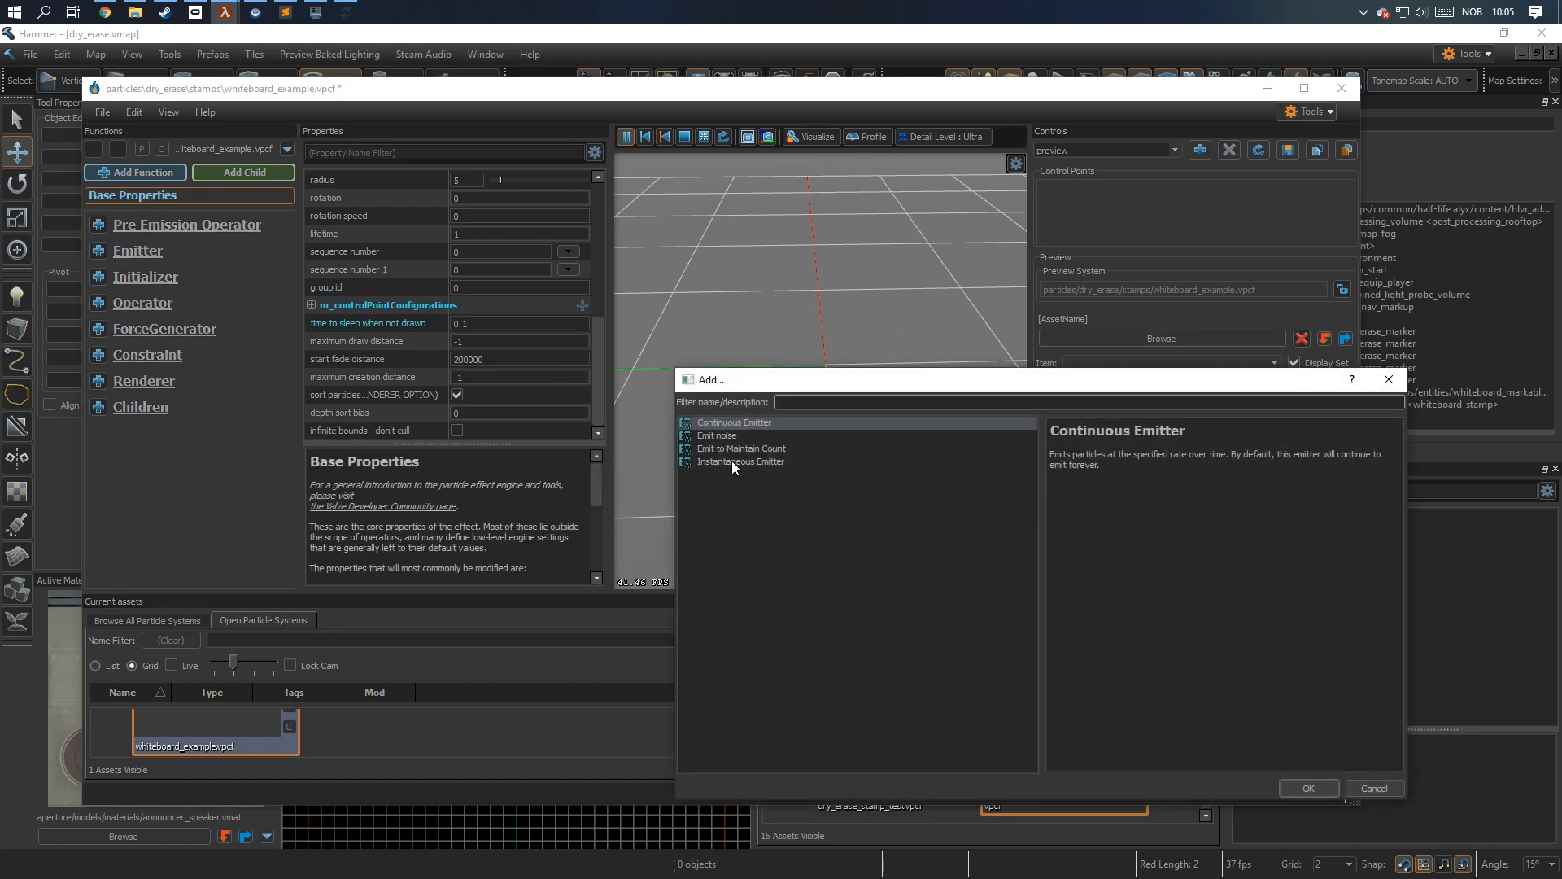
click(731, 462)
click(1306, 786)
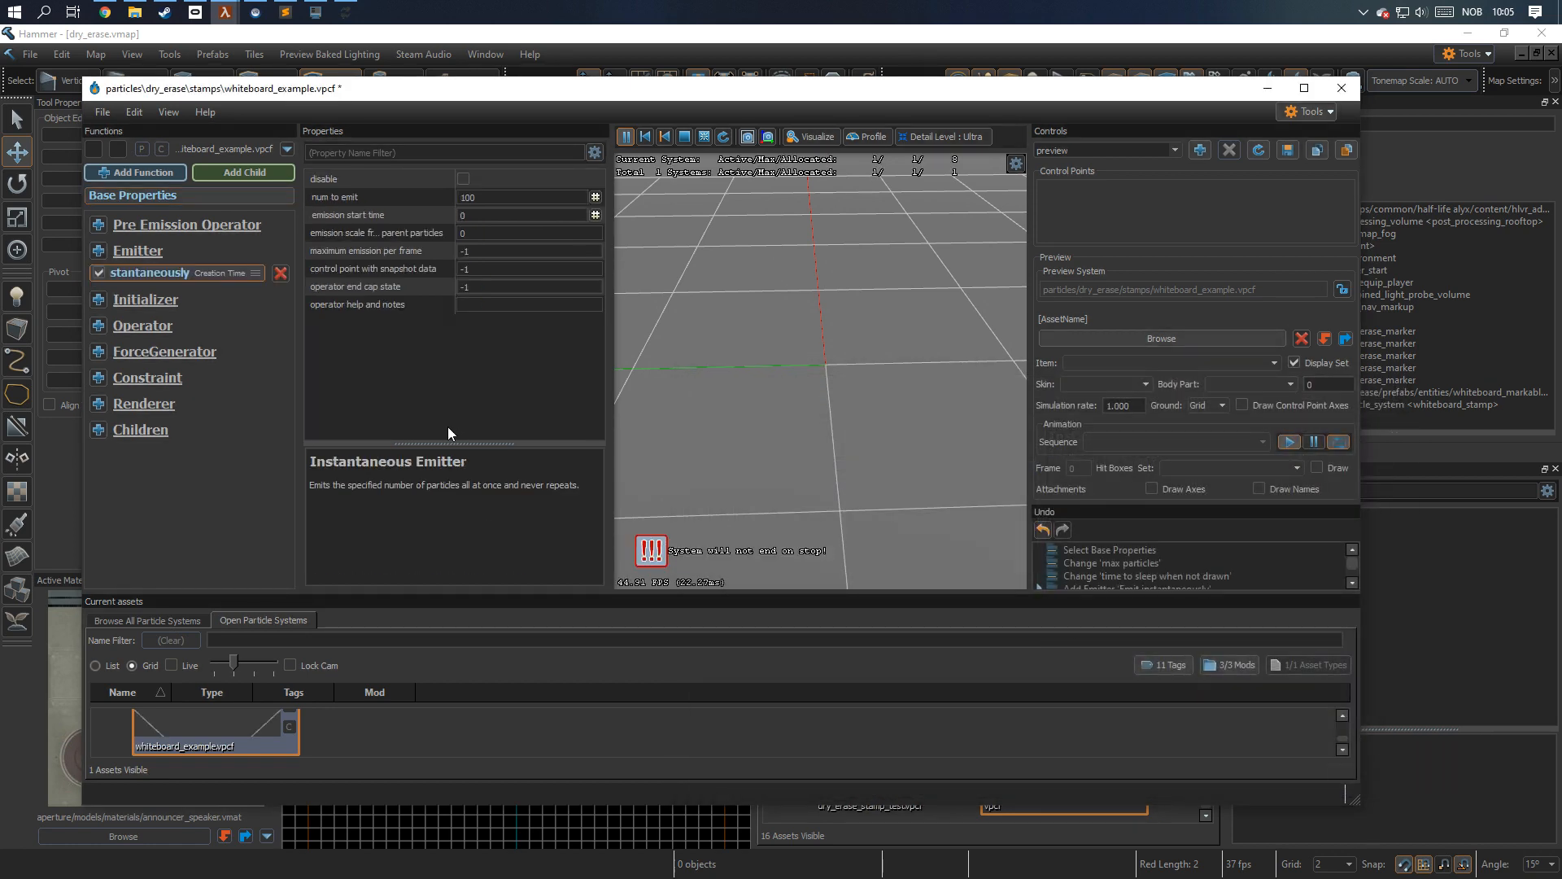
double_click(504, 196)
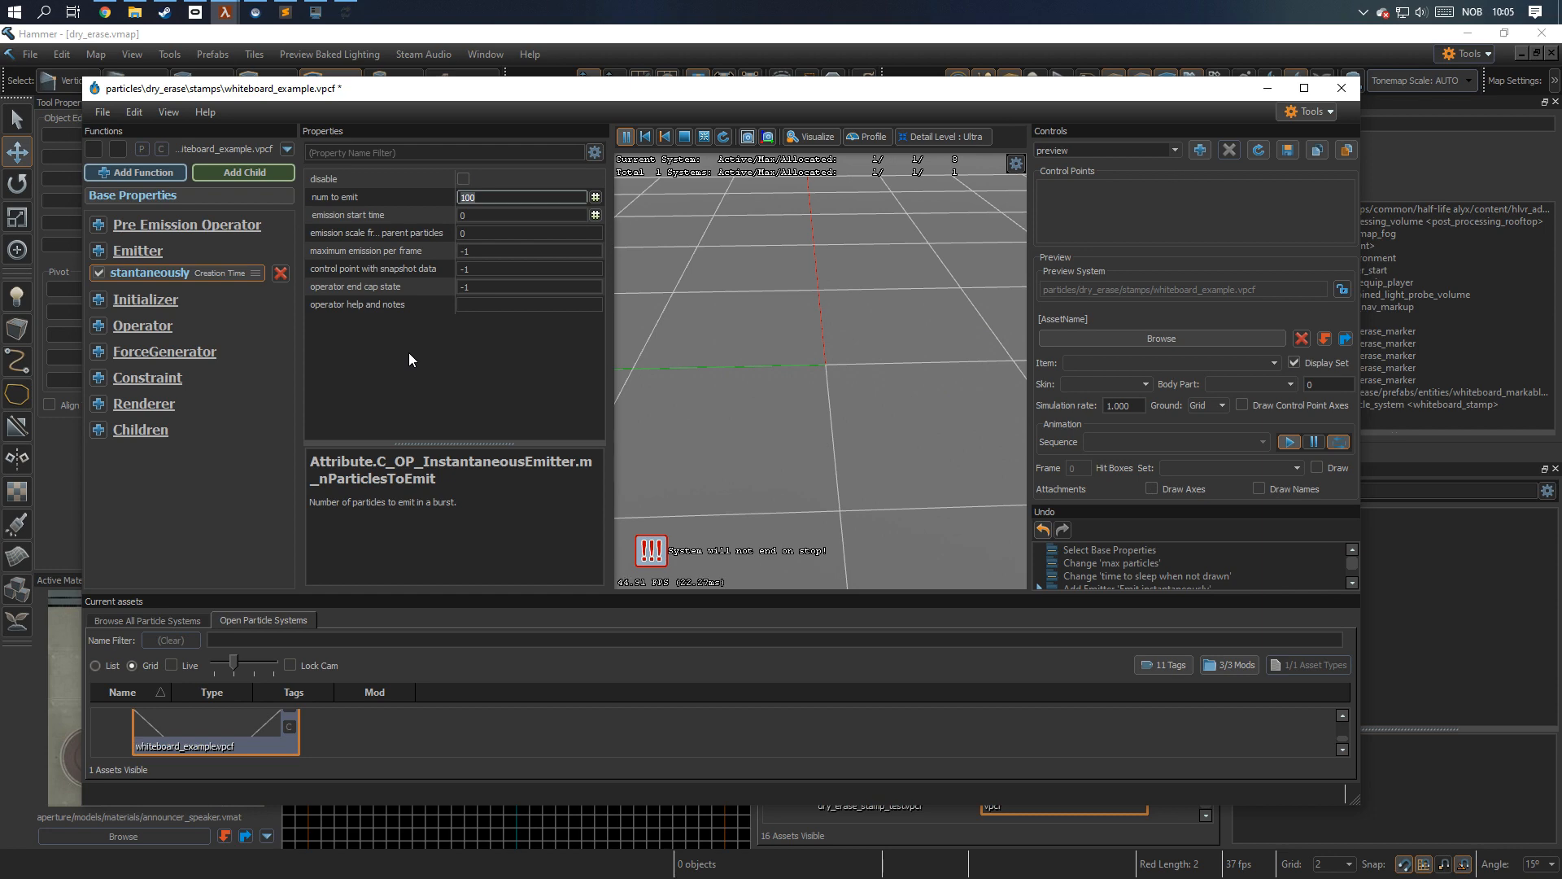
text(1)
Add a Sprite Renderer to the particle system.
click(99, 404)
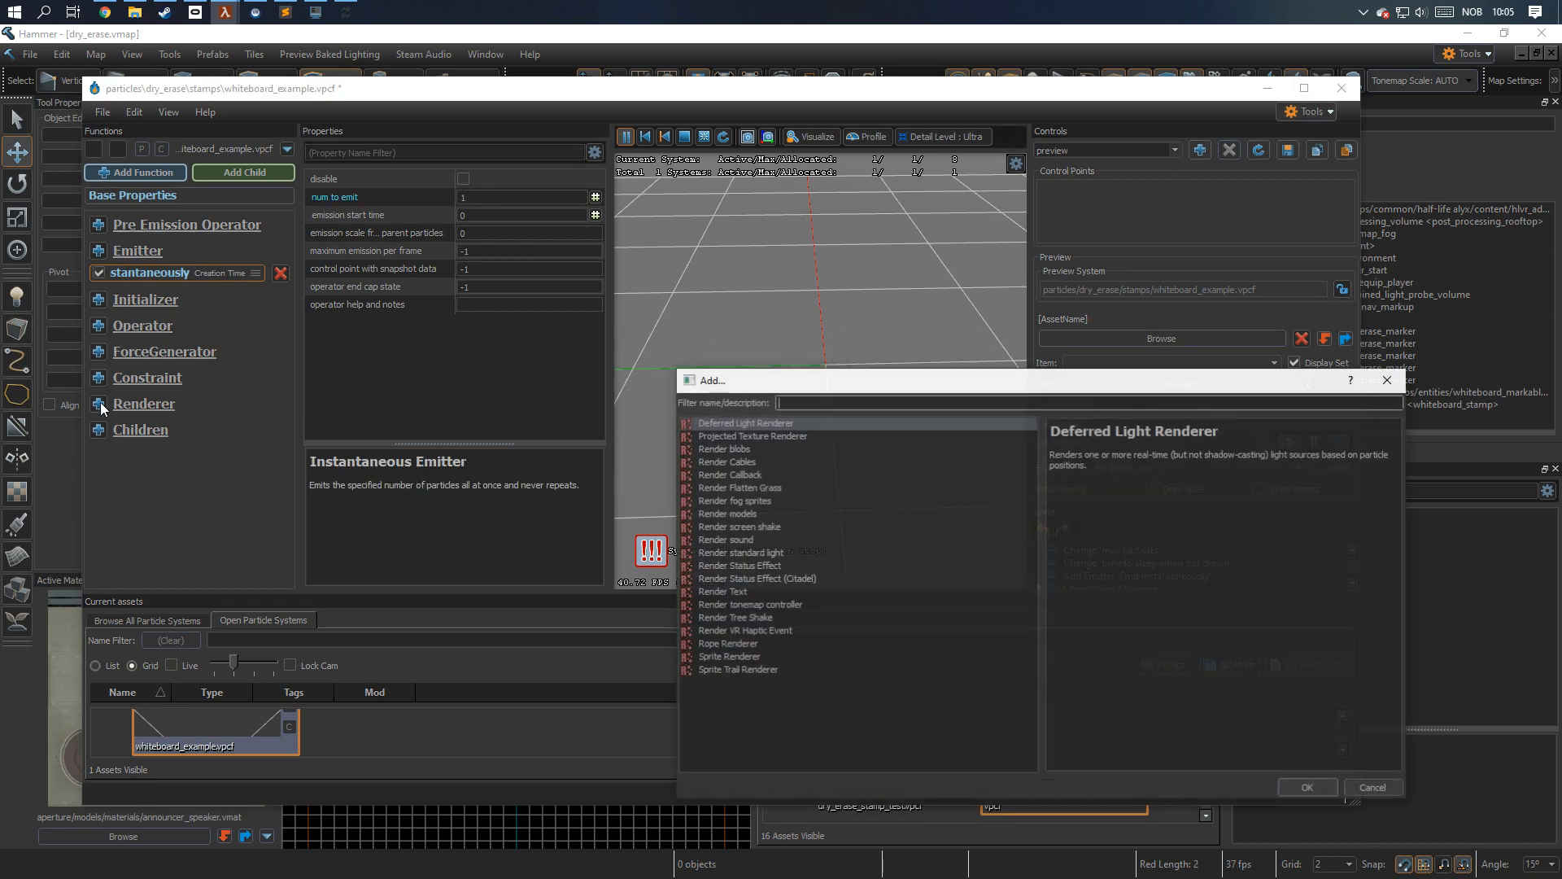
click(734, 657)
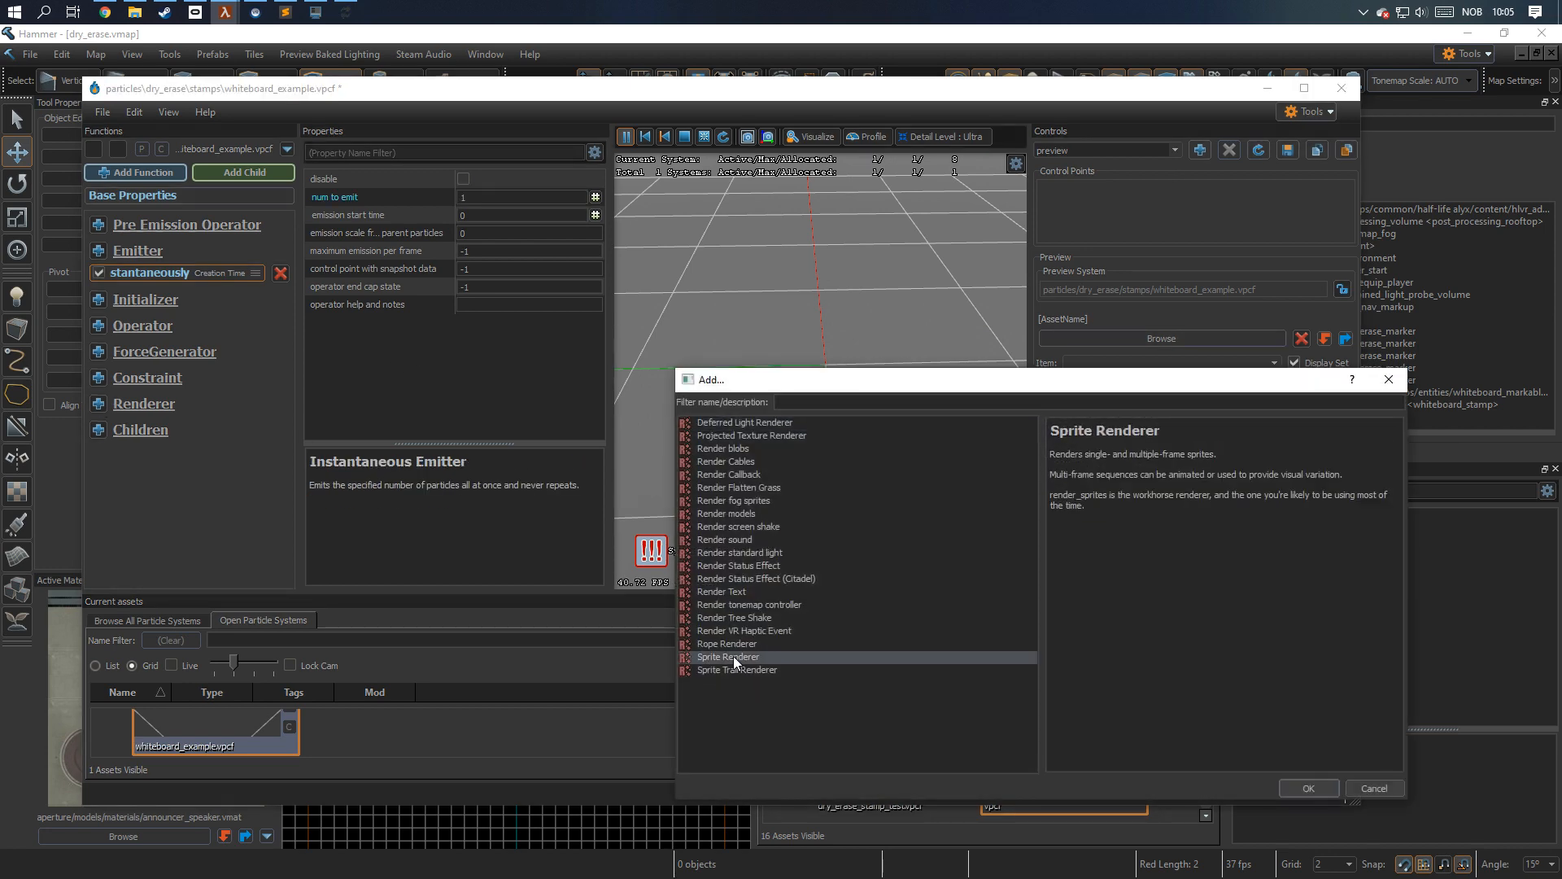
click(1308, 786)
Assign whiteboard_example.vtex as the sprite renderer's texture, checking the m_fileName path in the vtex file before accepting it.
scroll(473, 365, down, 5)
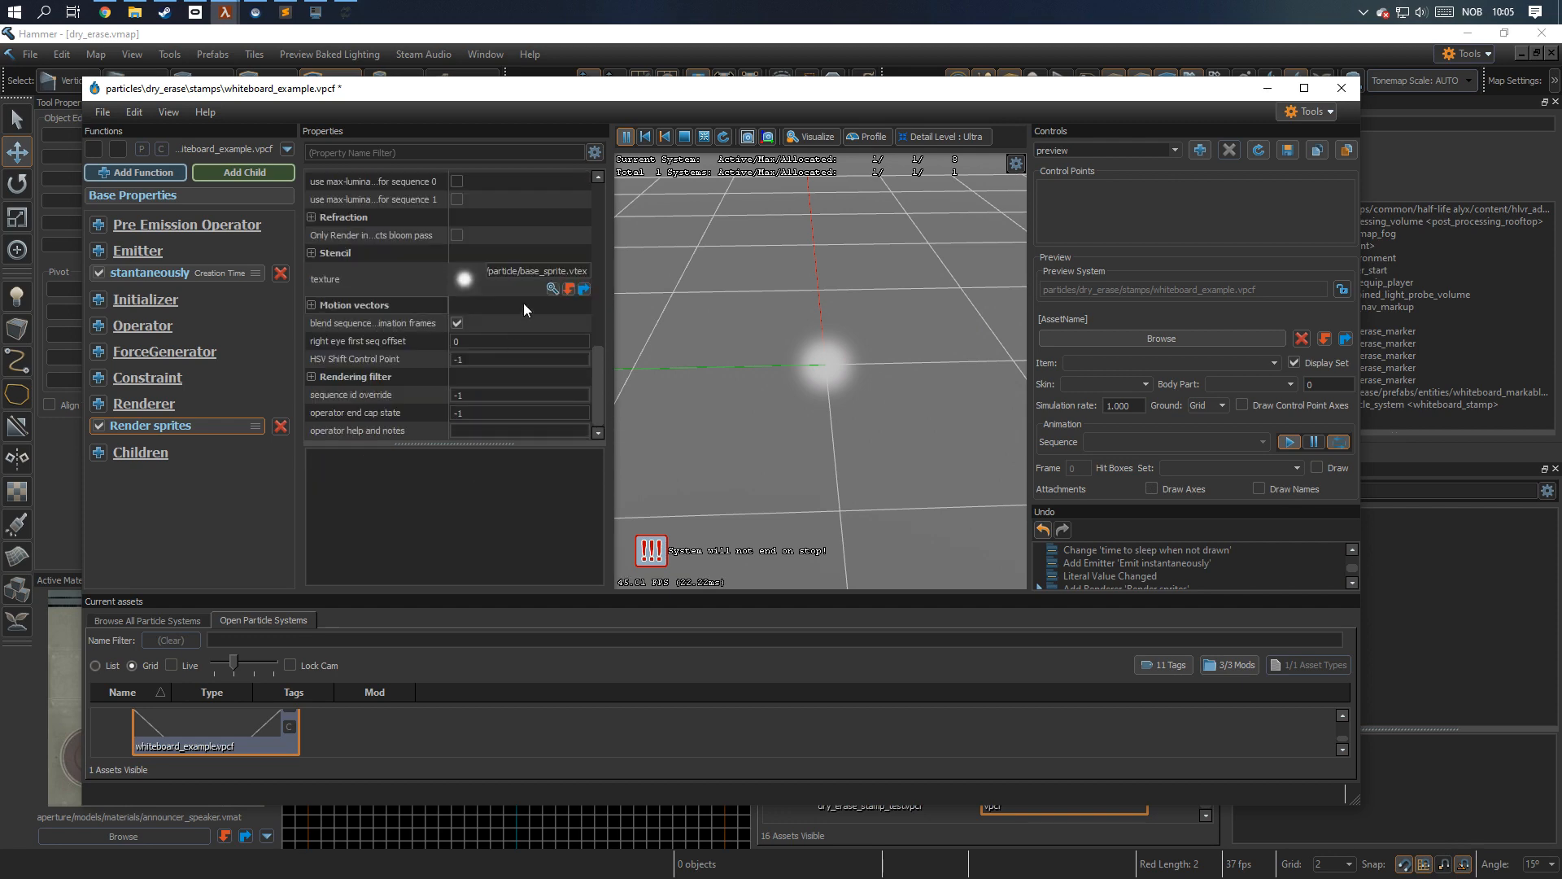
click(552, 288)
click(1049, 409)
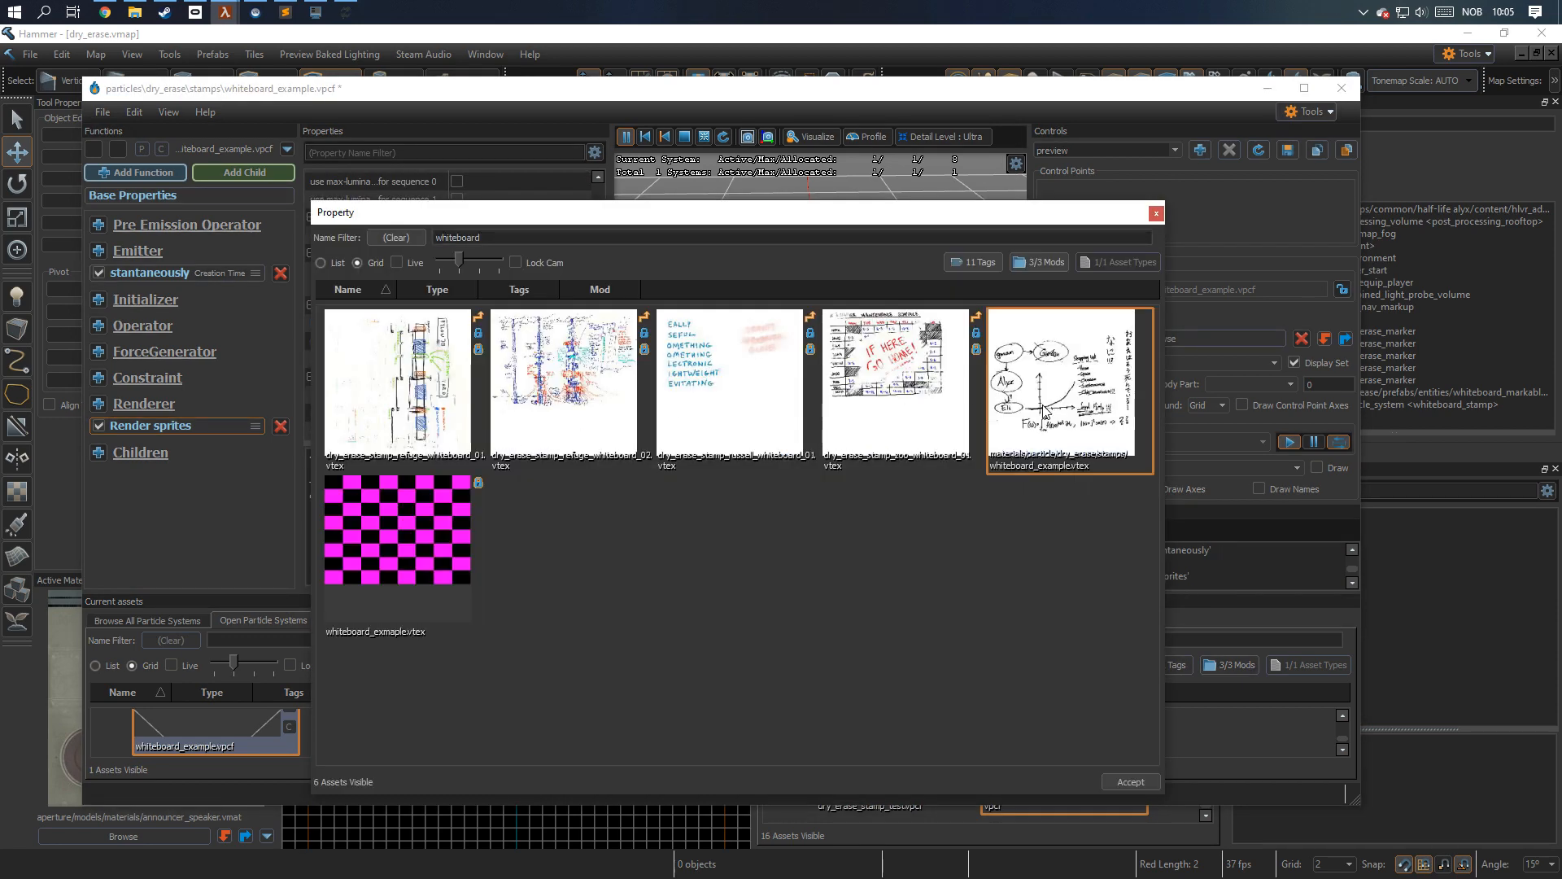
drag(523, 239, 354, 216)
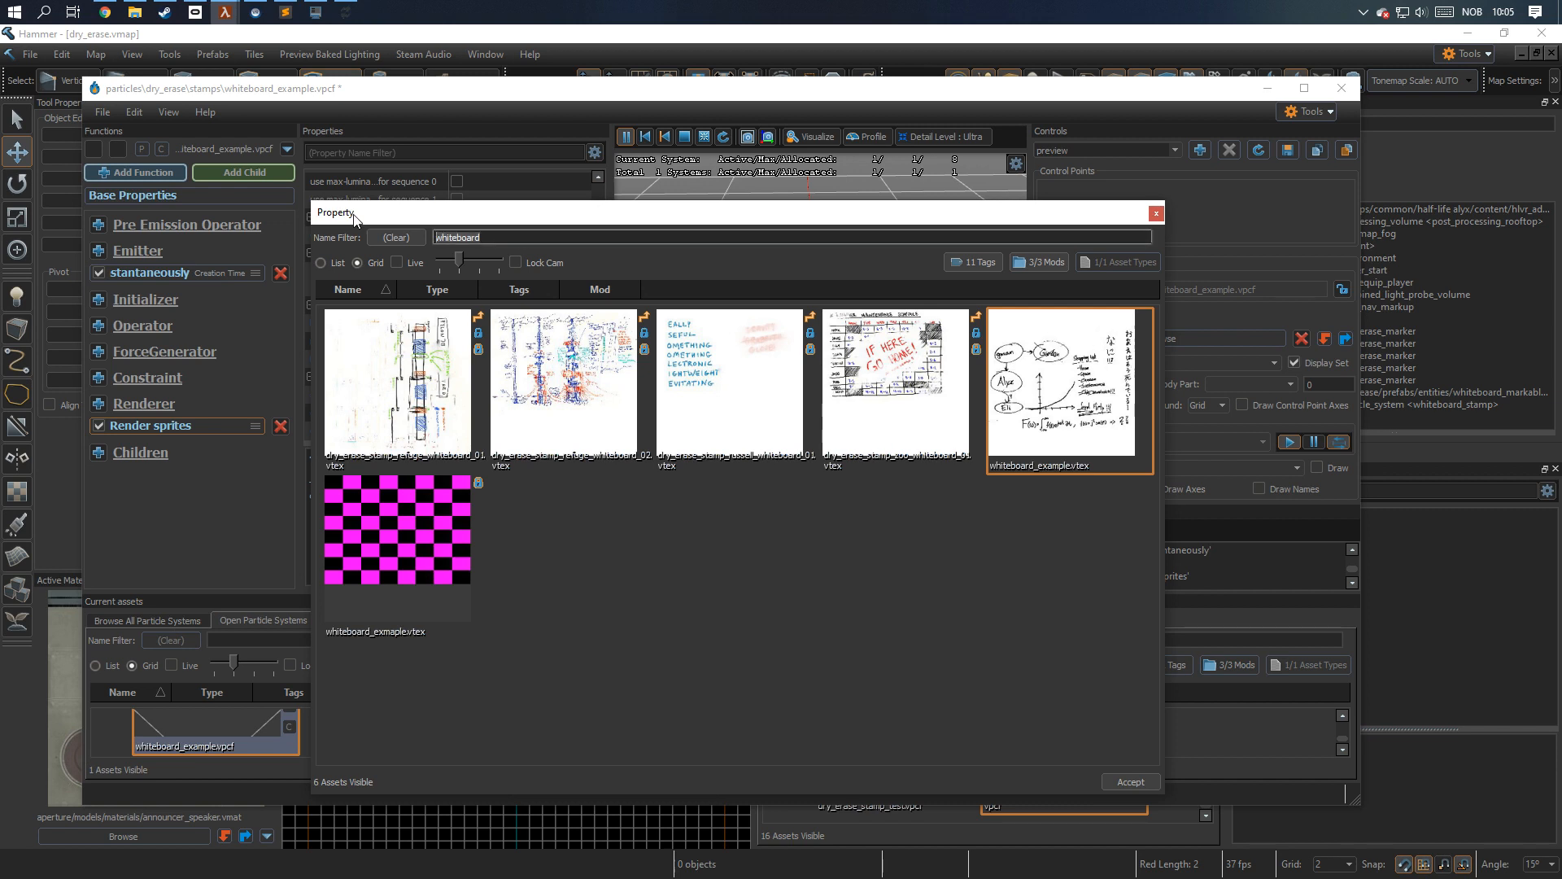
click(671, 550)
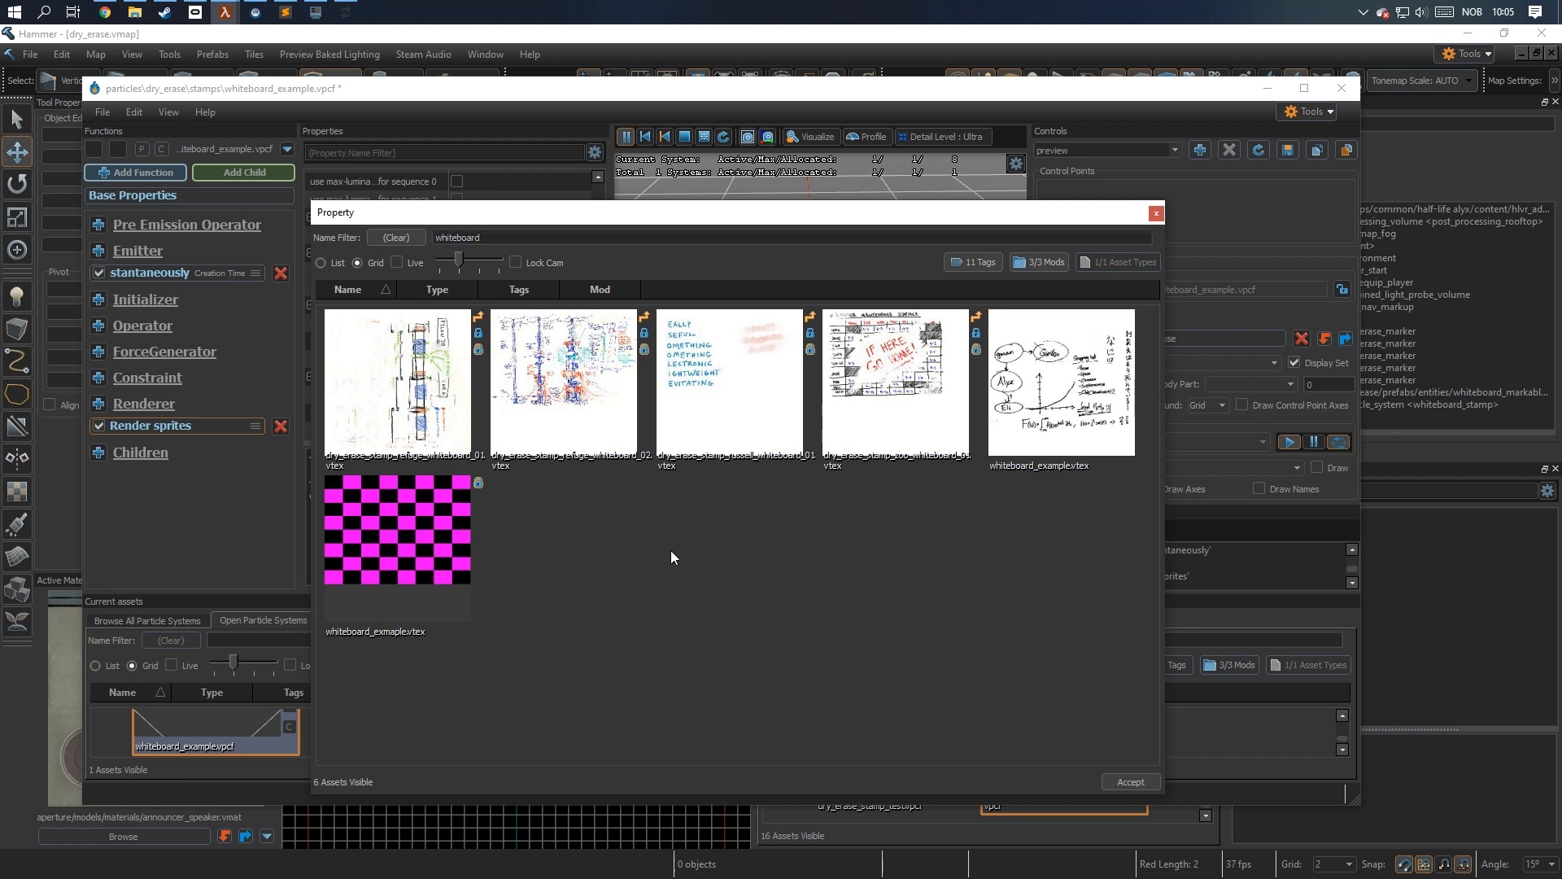
double_click(409, 574)
drag(568, 439, 984, 450)
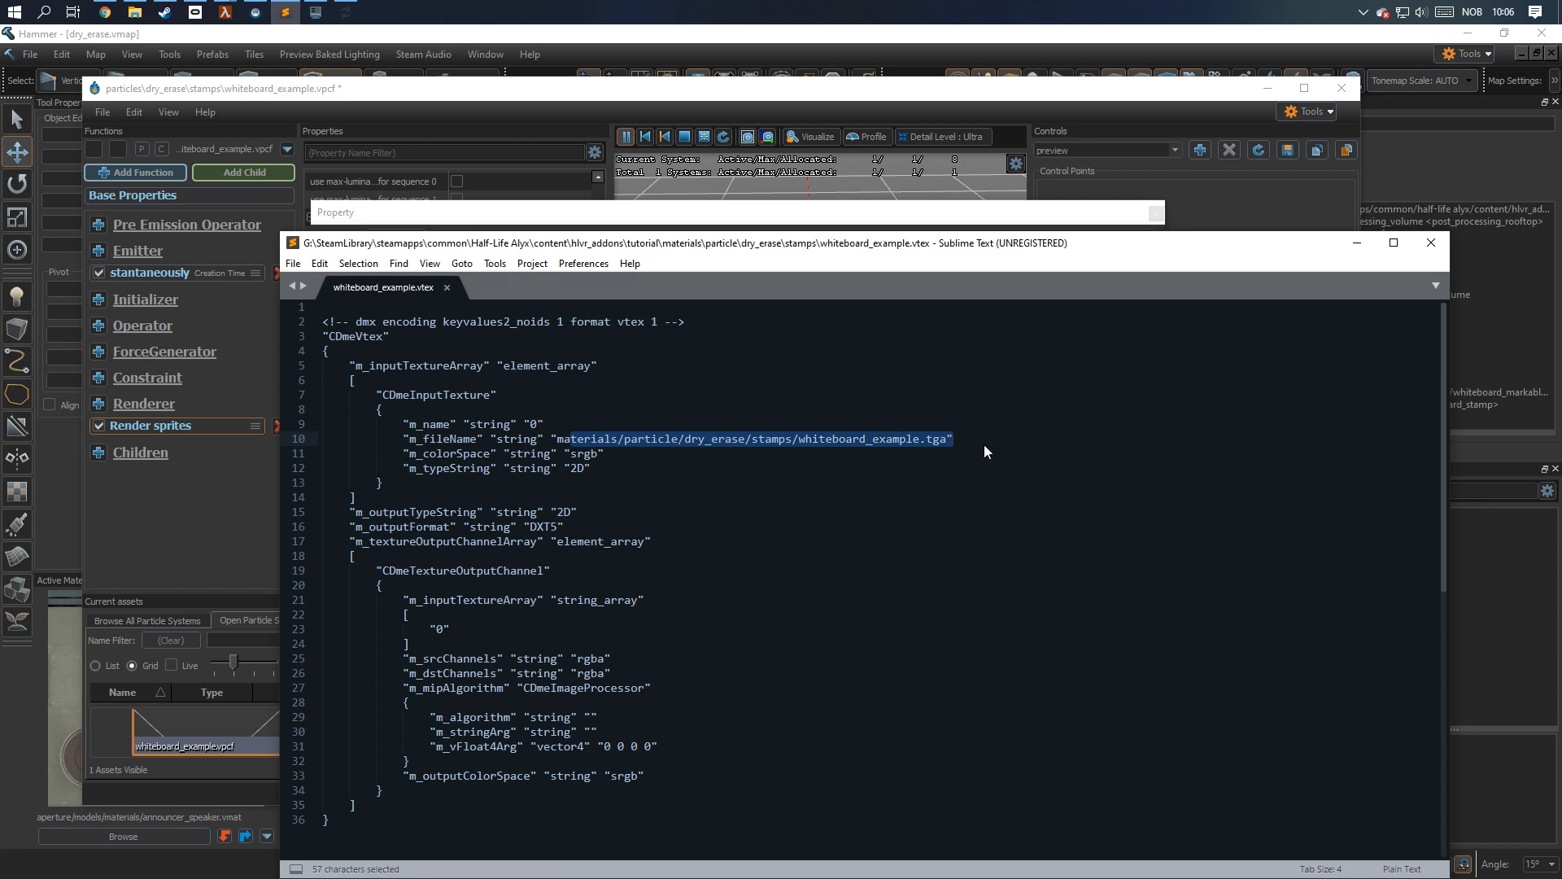
click(1356, 242)
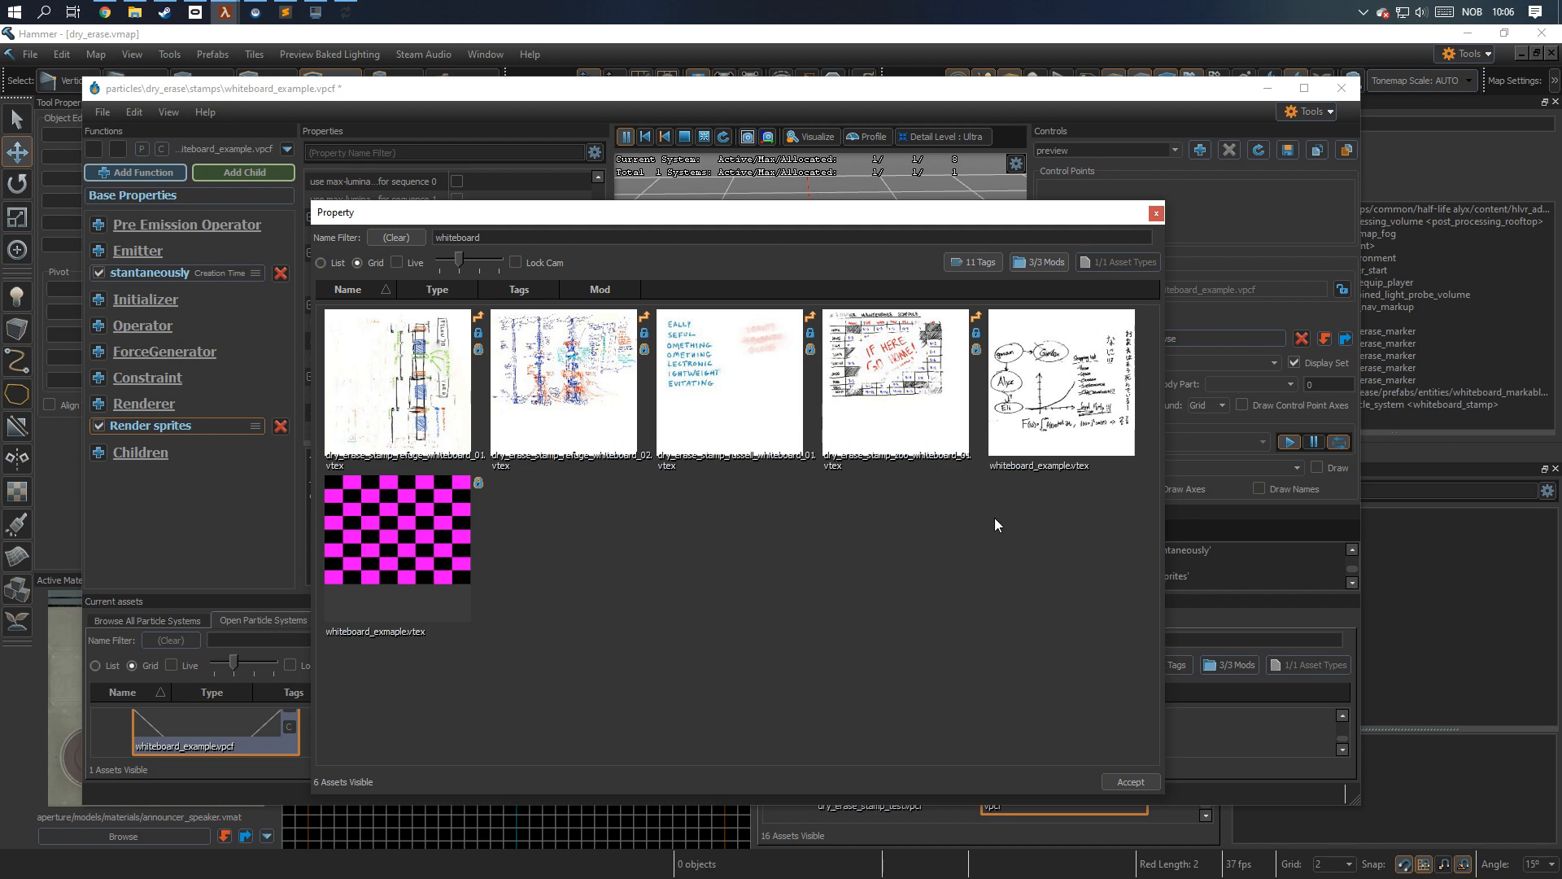
double_click(1066, 406)
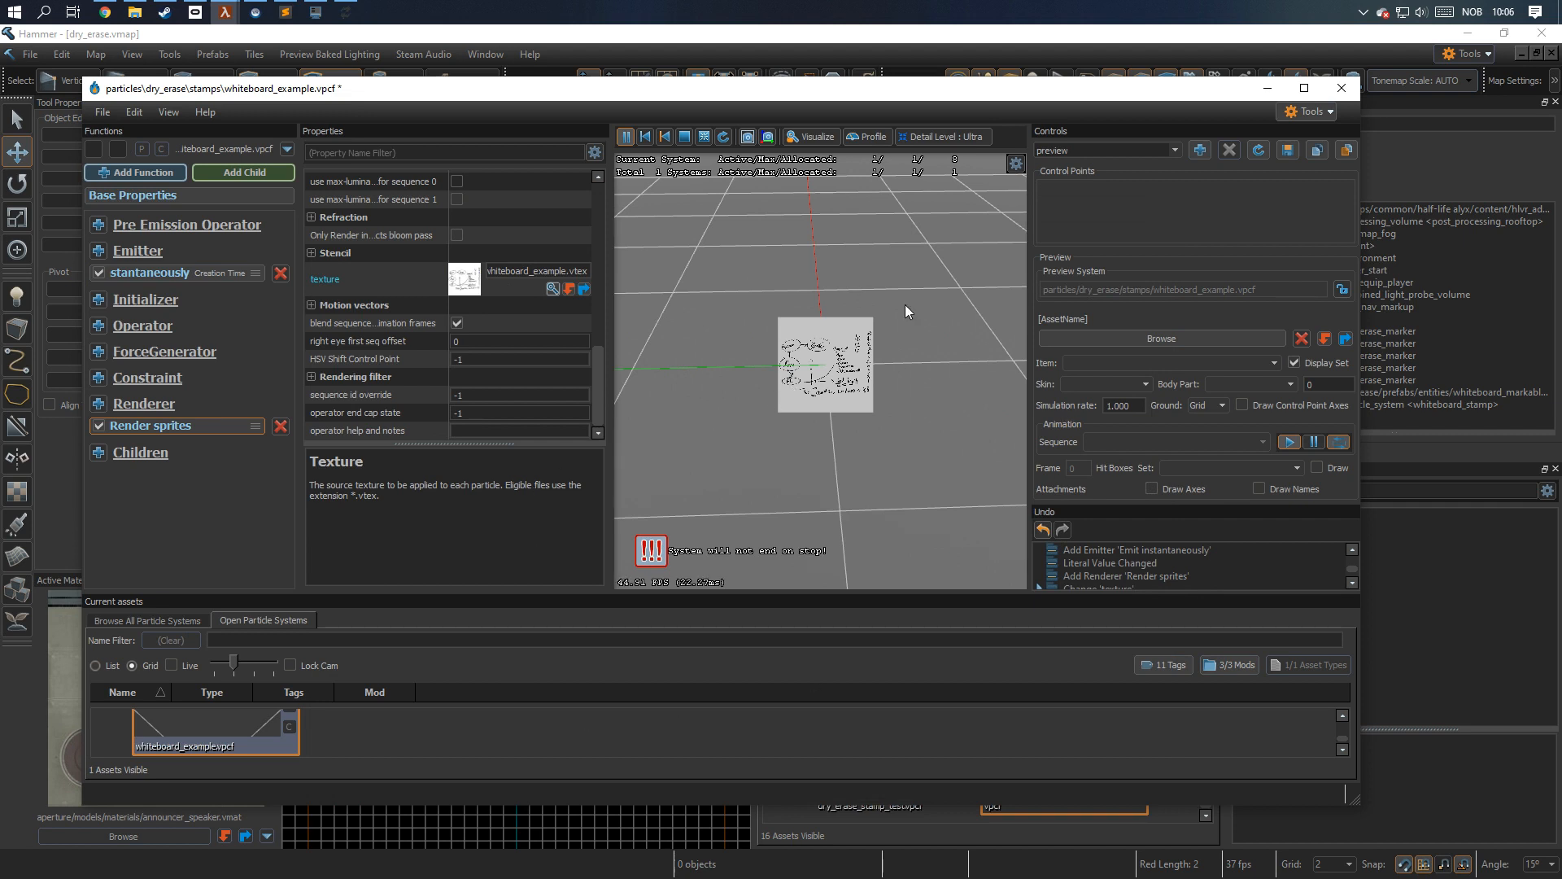
Set the sprite renderer's self illum amount to 1 and its orientation type to Particle Normal Align.
drag(600, 374, 594, 321)
double_click(465, 269)
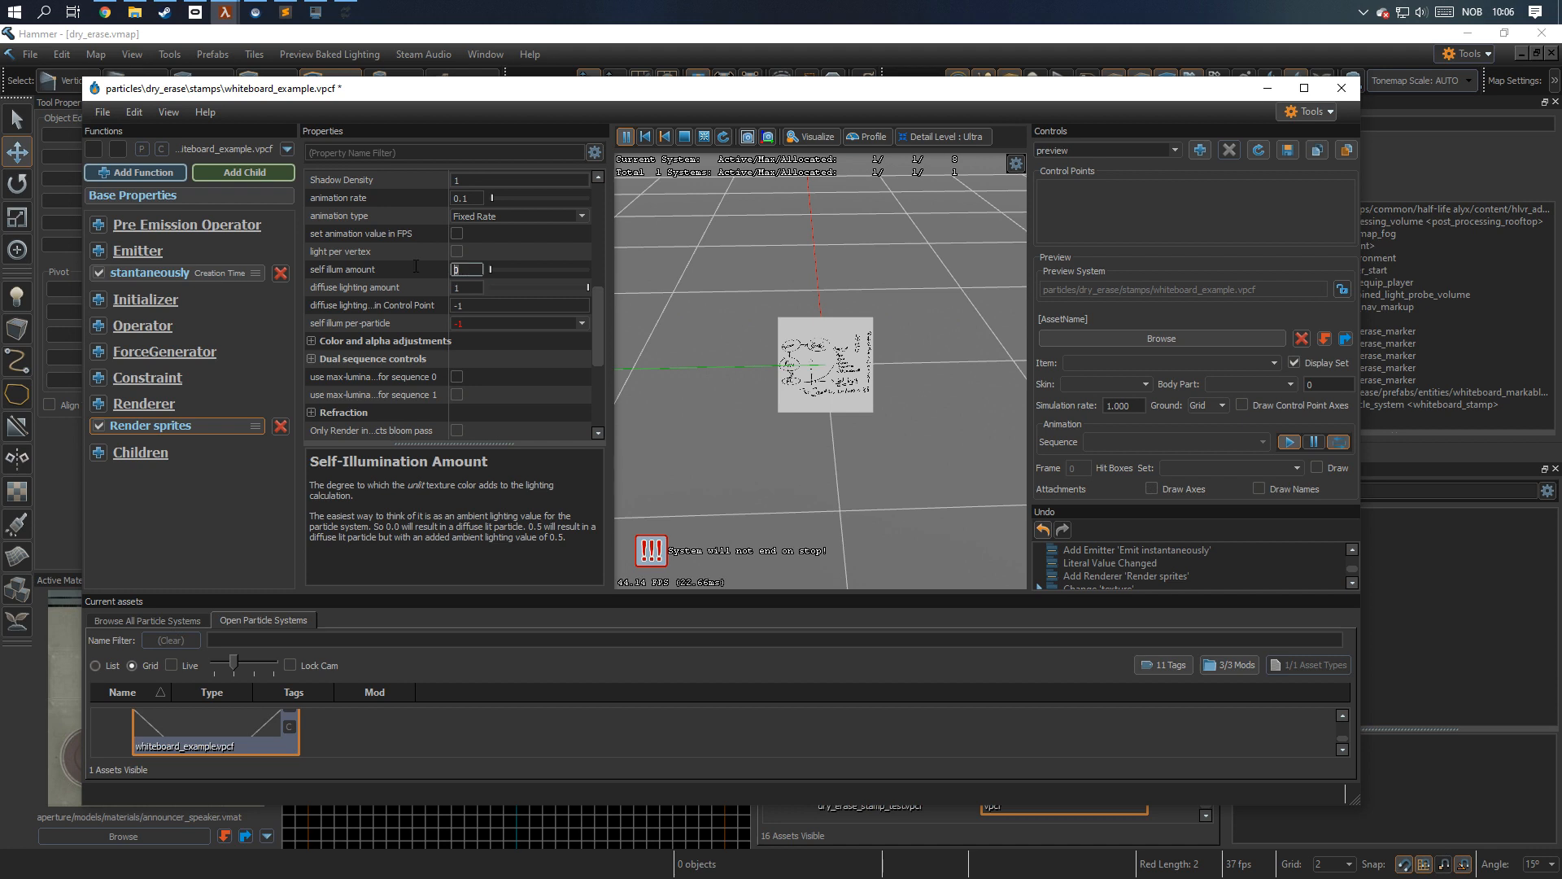
text(1)
scroll(601, 327, up, 1)
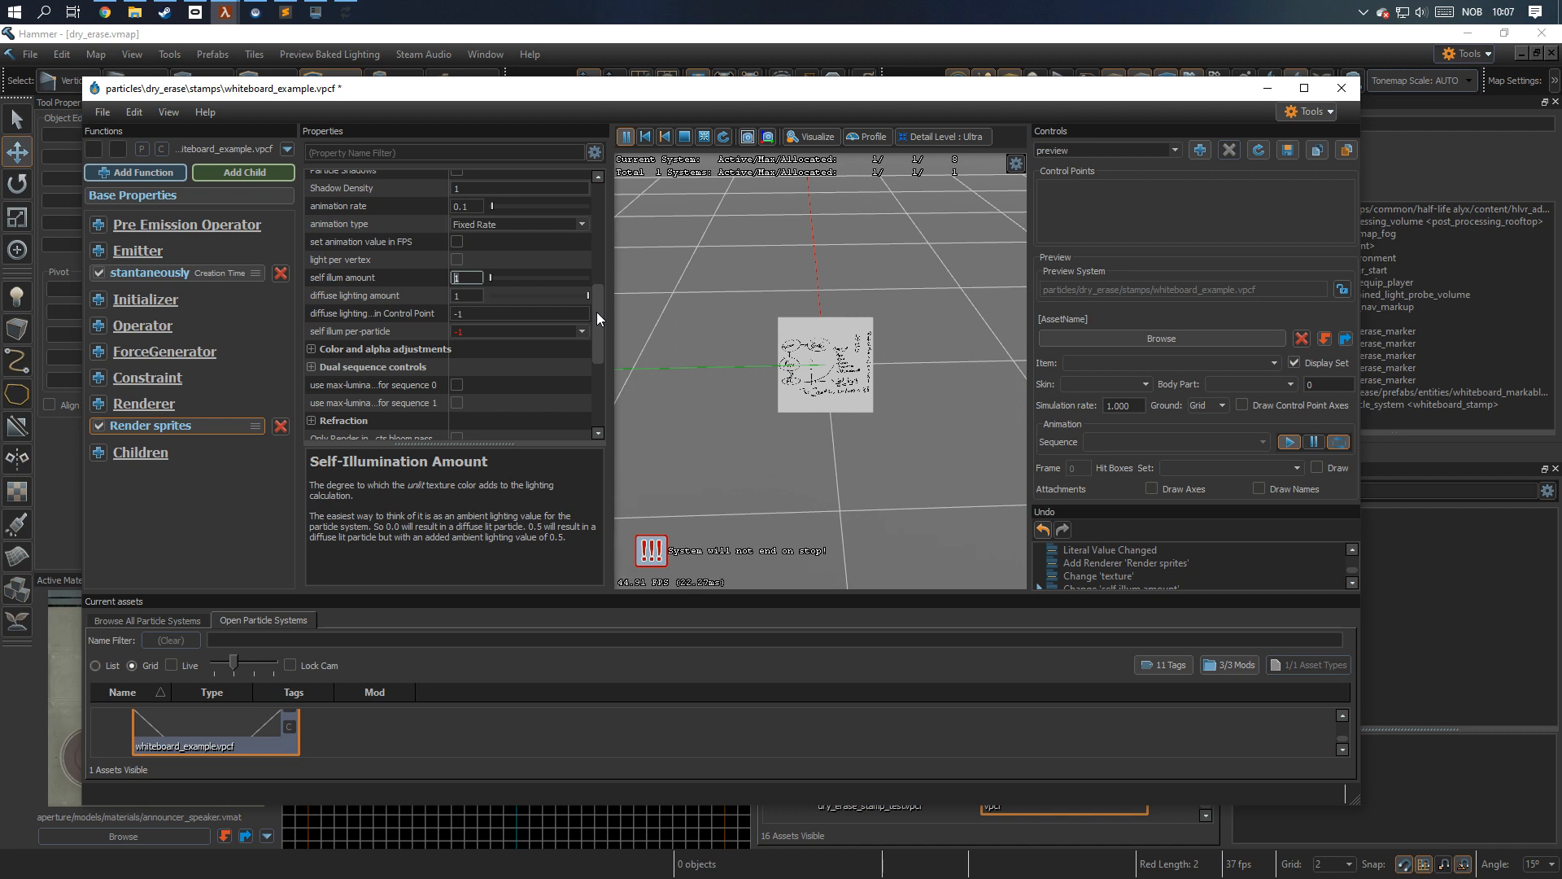
drag(598, 311, 581, 209)
click(583, 198)
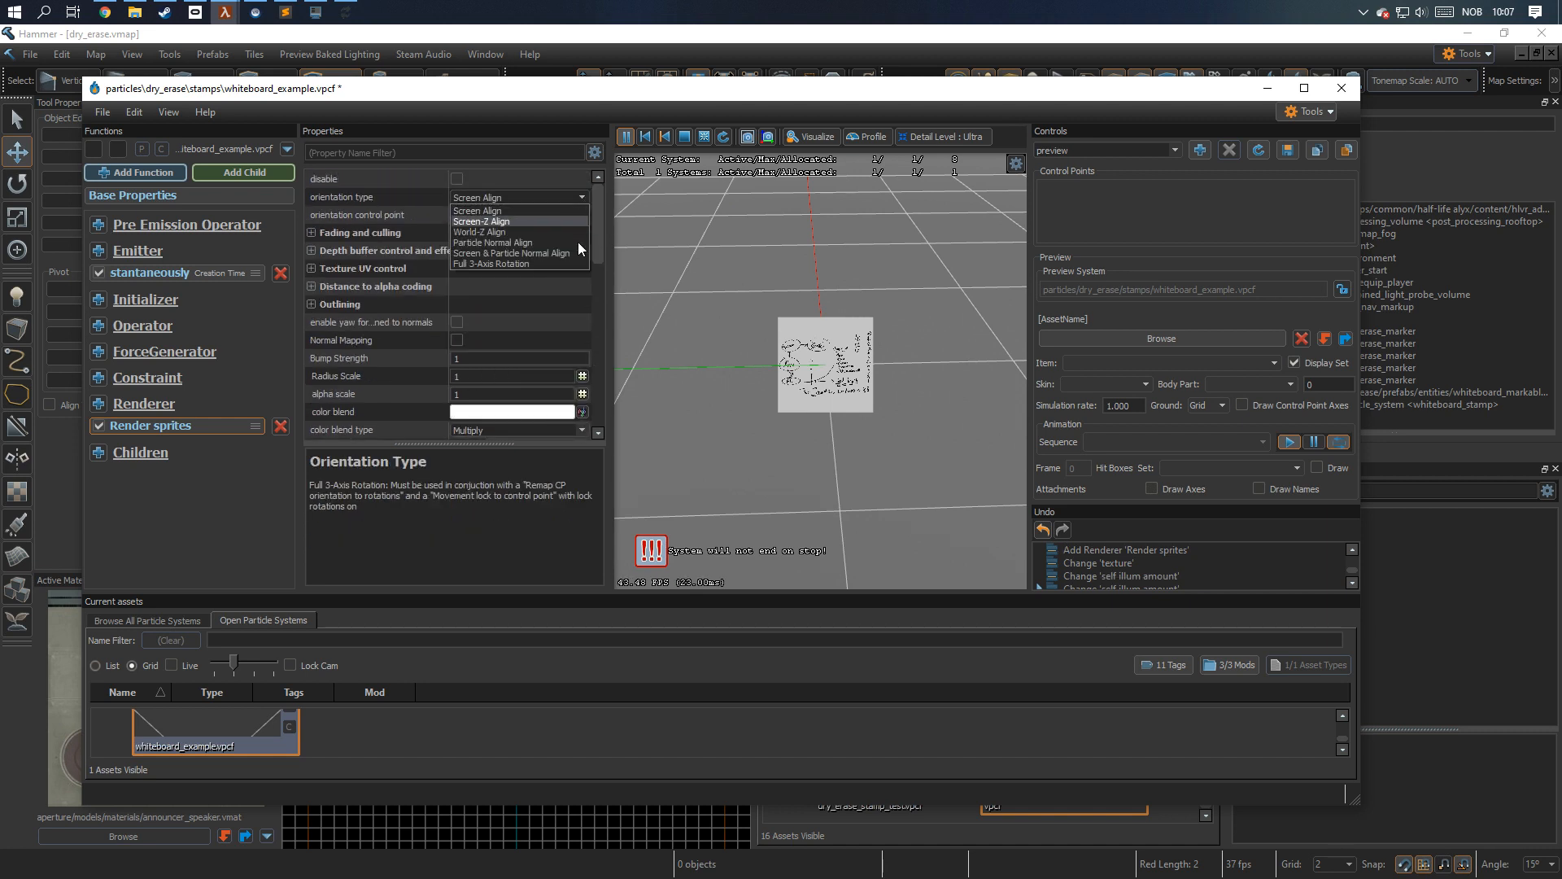
click(570, 242)
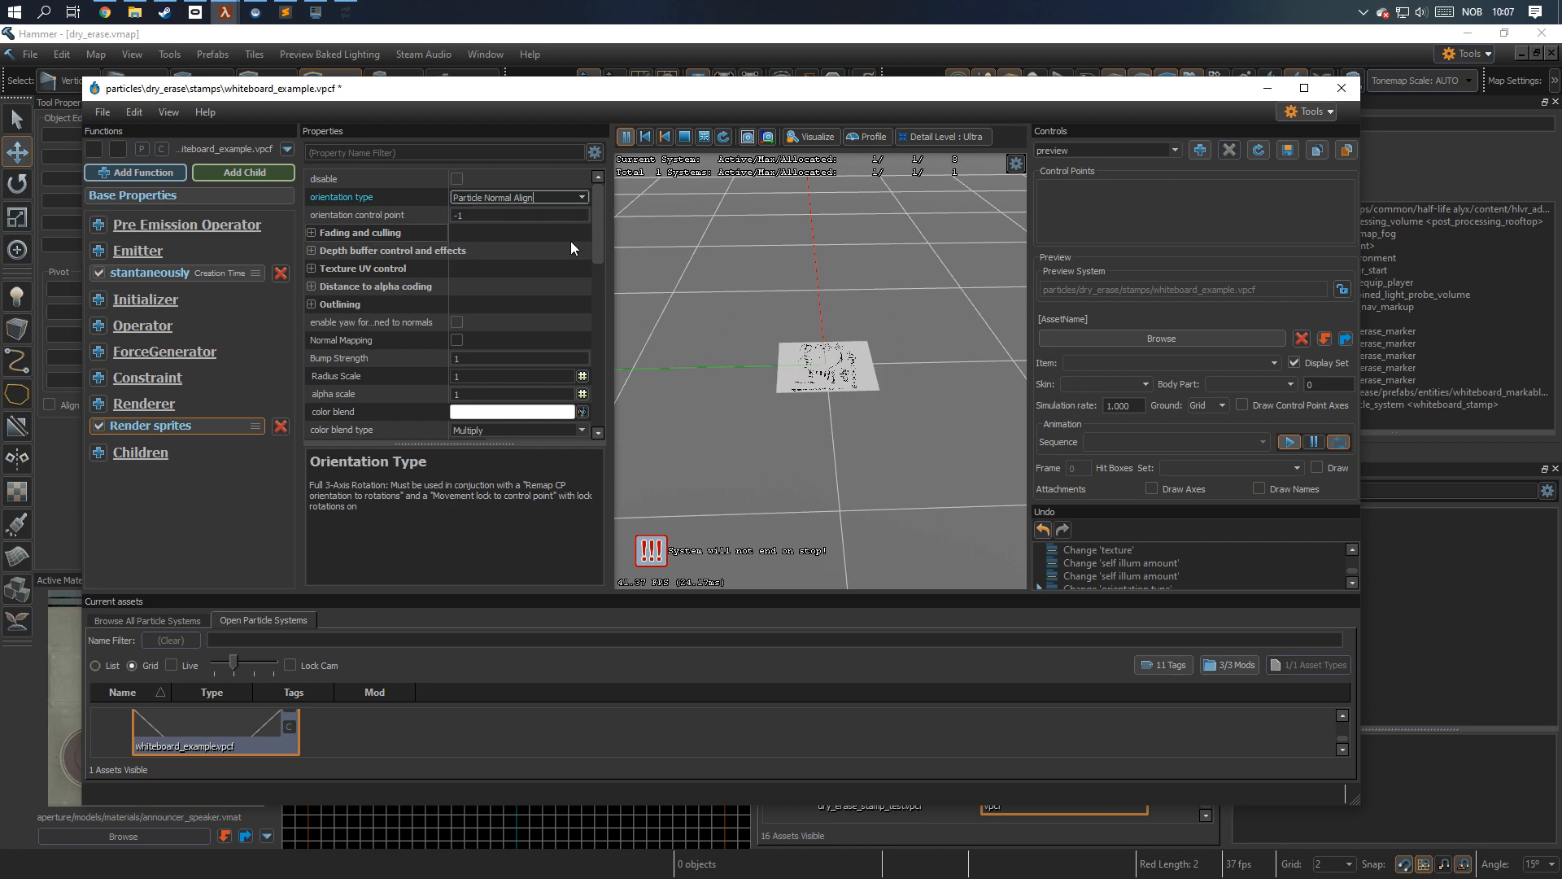
Add a Remap control point to scalar operator to the whiteboard_example particle system.
click(101, 324)
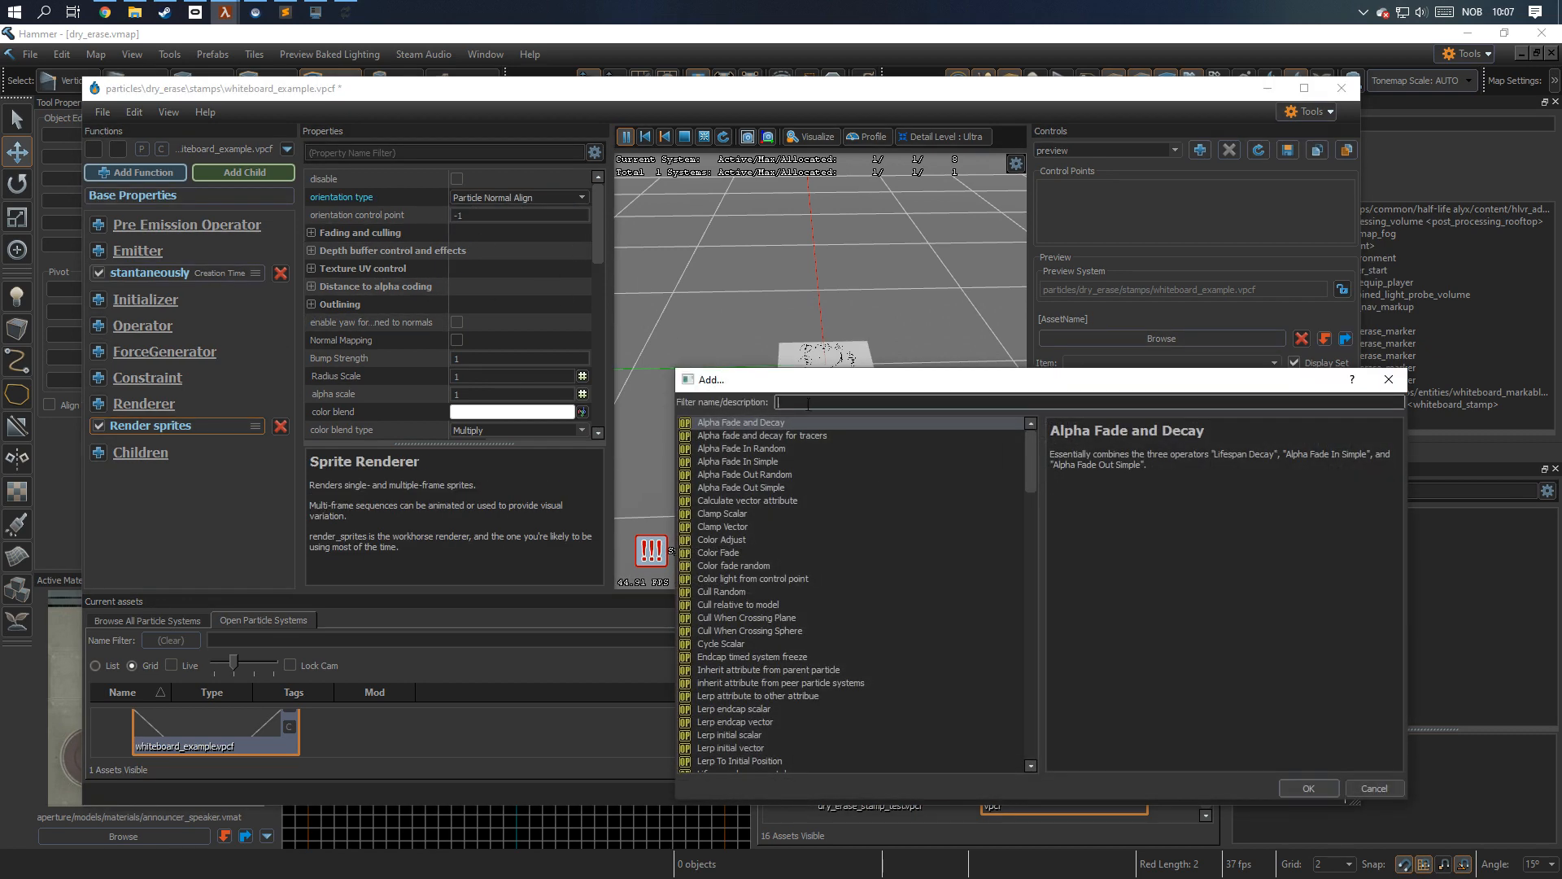
text(remap)
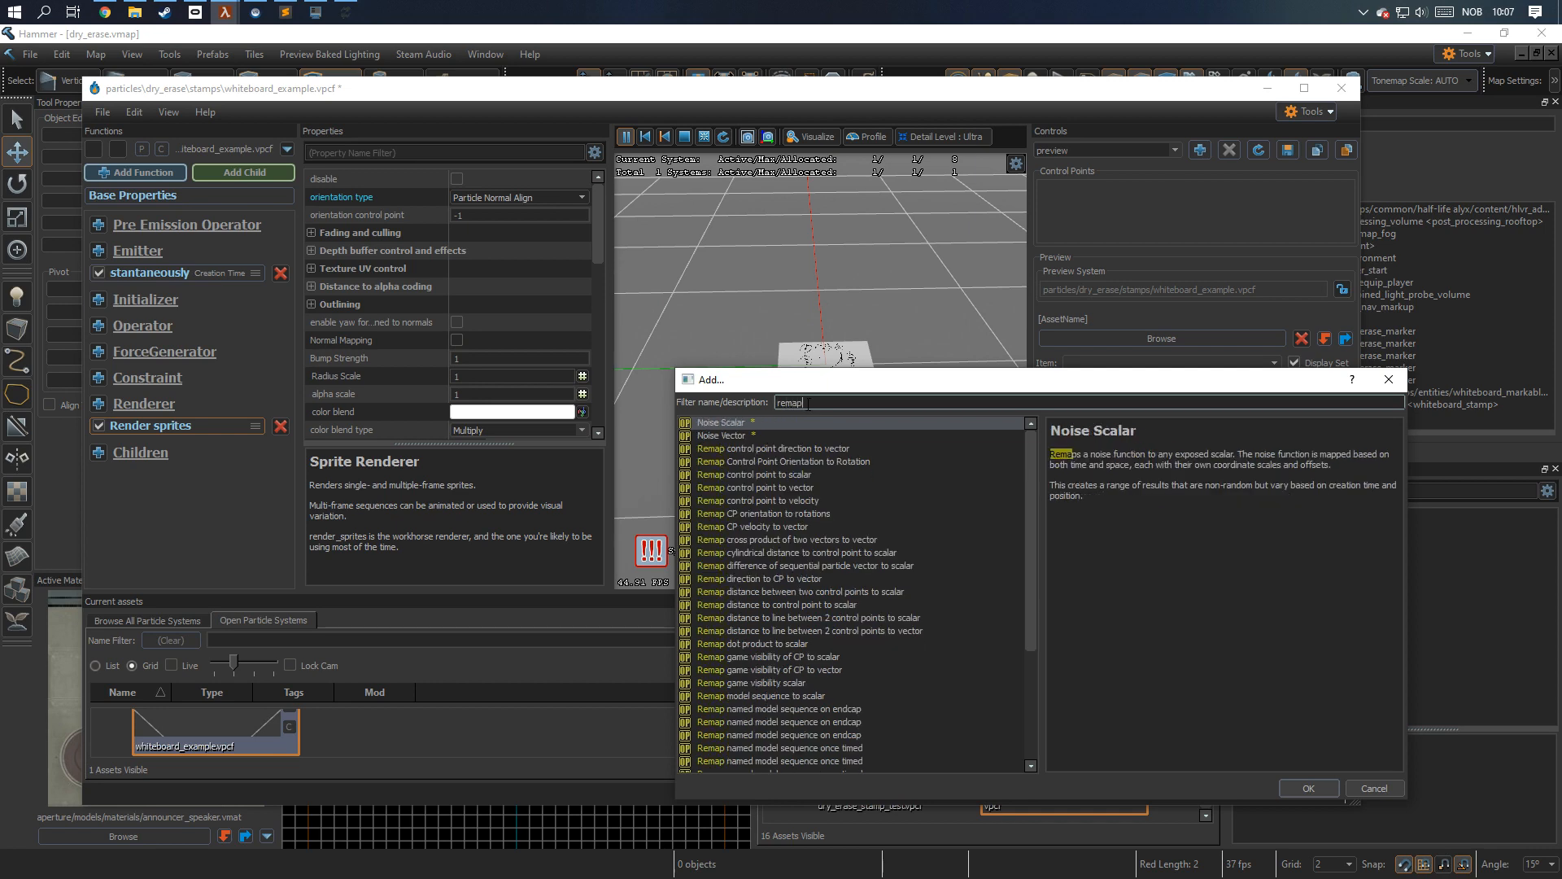
text( contr)
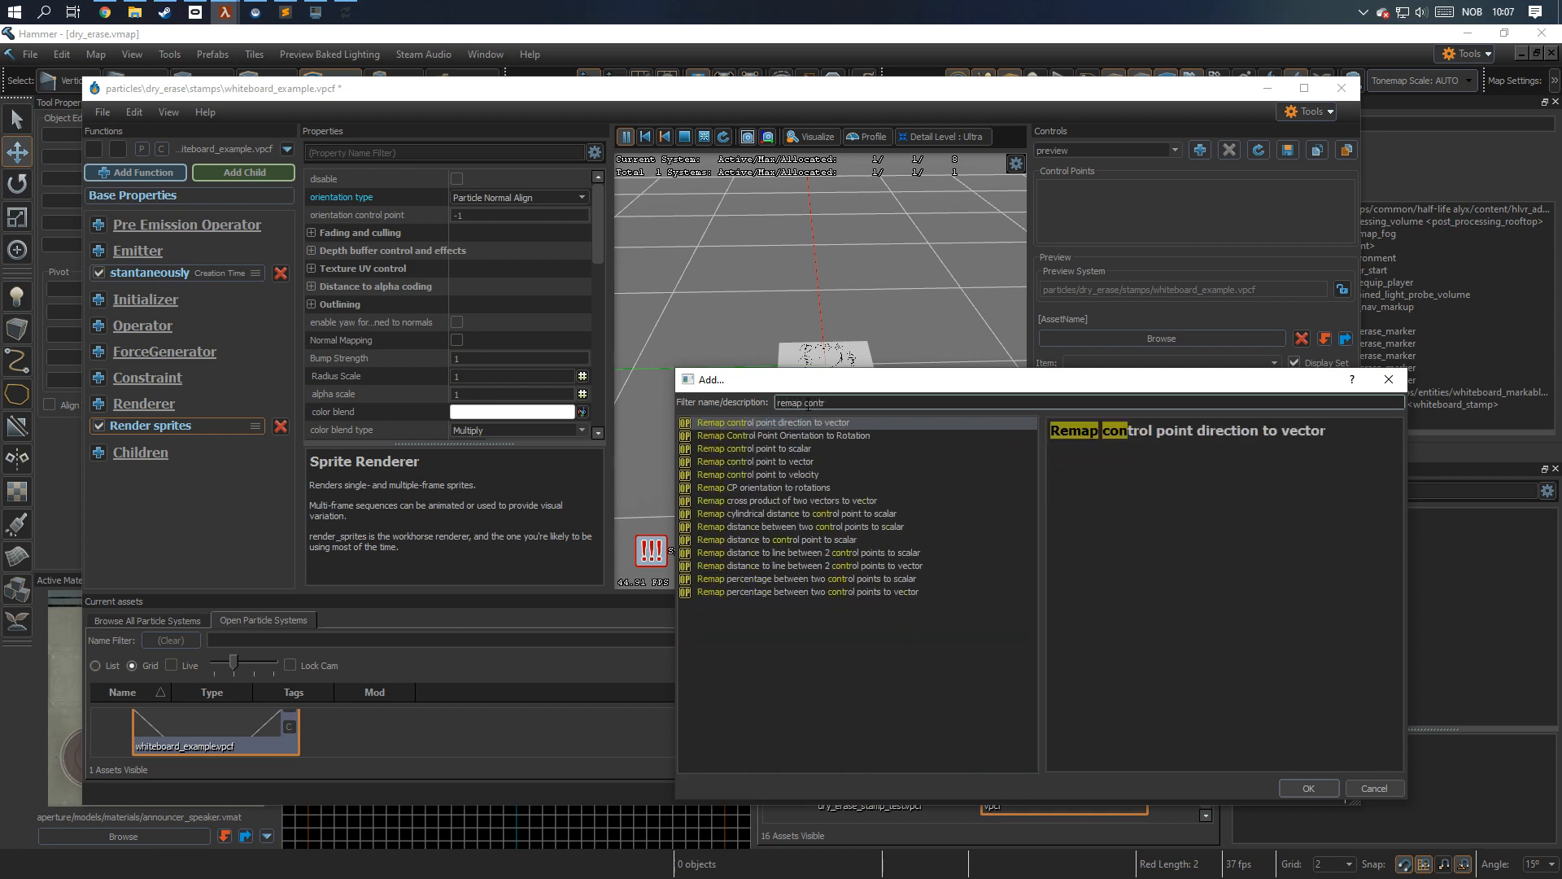
click(781, 448)
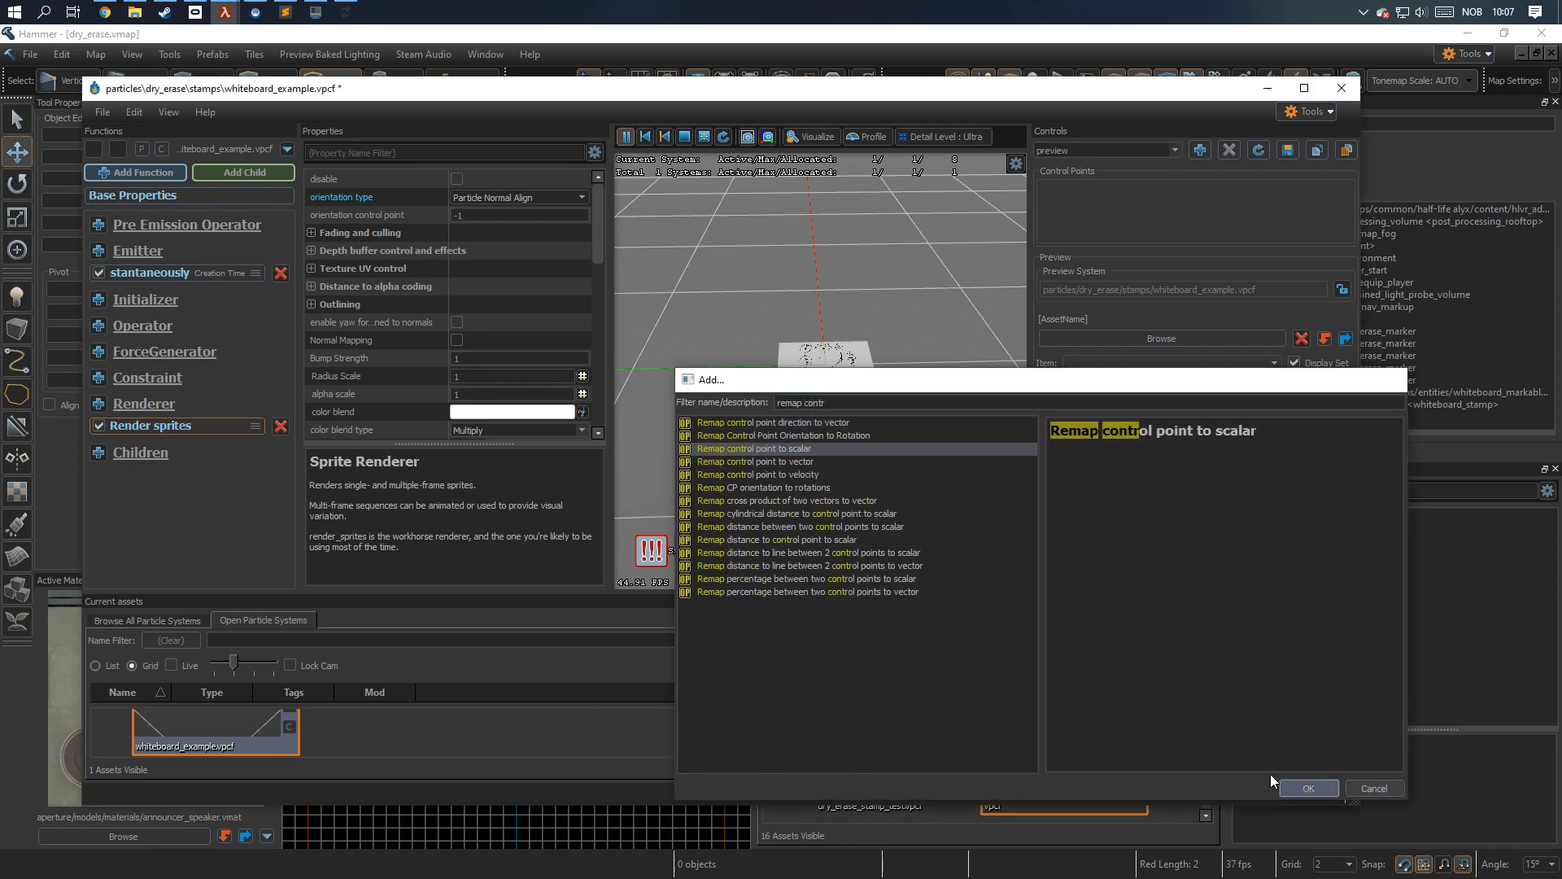
click(1307, 789)
Configure the remap operator with input control point 1, input and output ranges of 1 to 50, and set value method Scale Initial Value.
double_click(535, 196)
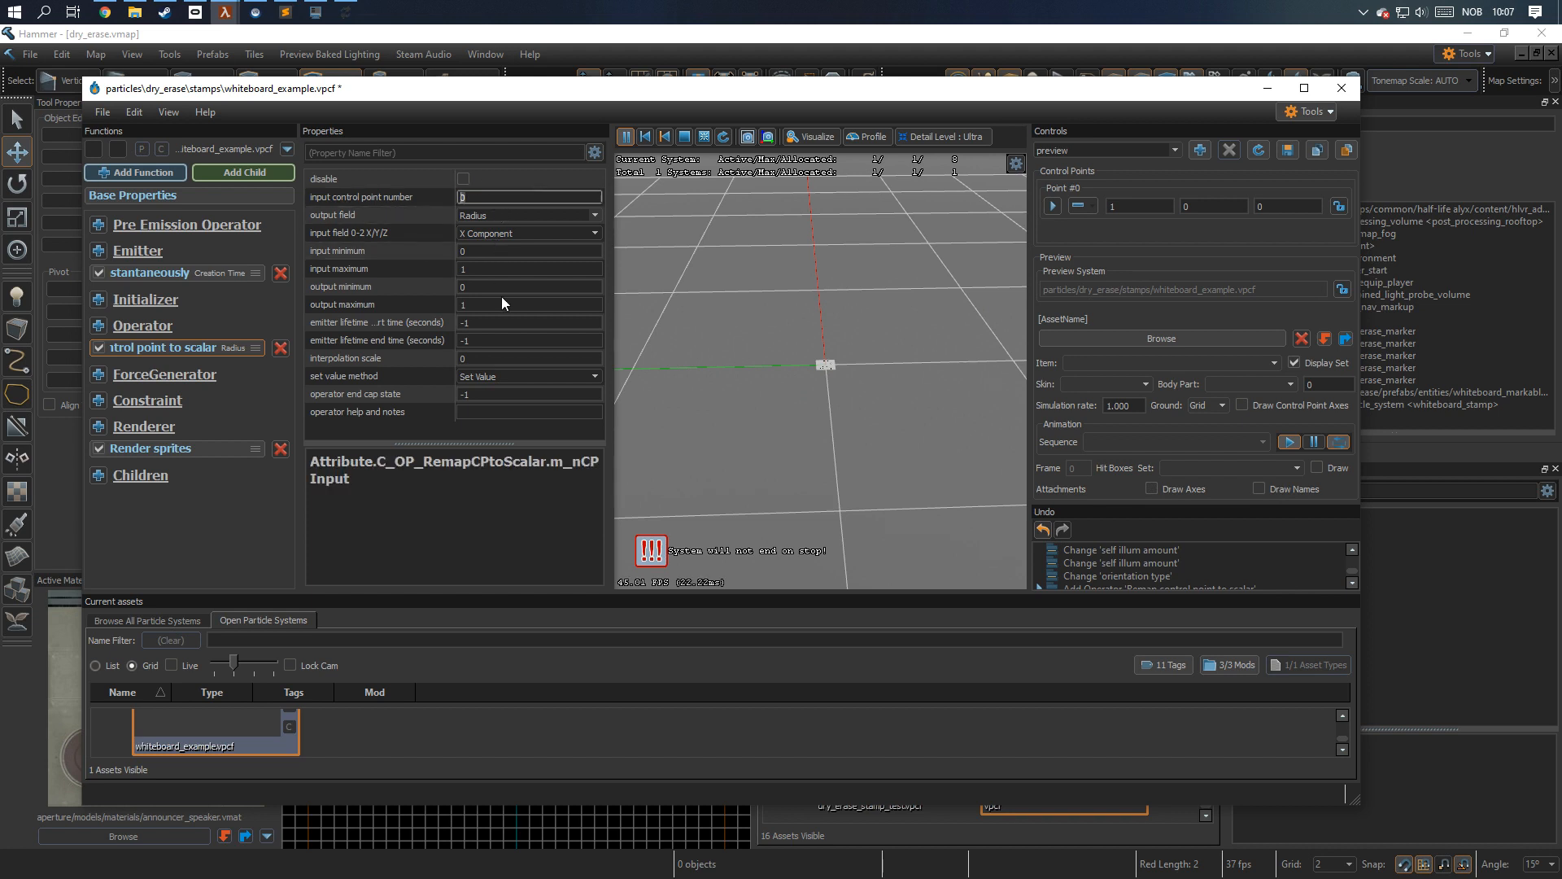
text(1)
double_click(495, 251)
text(1)
double_click(492, 284)
text(1)
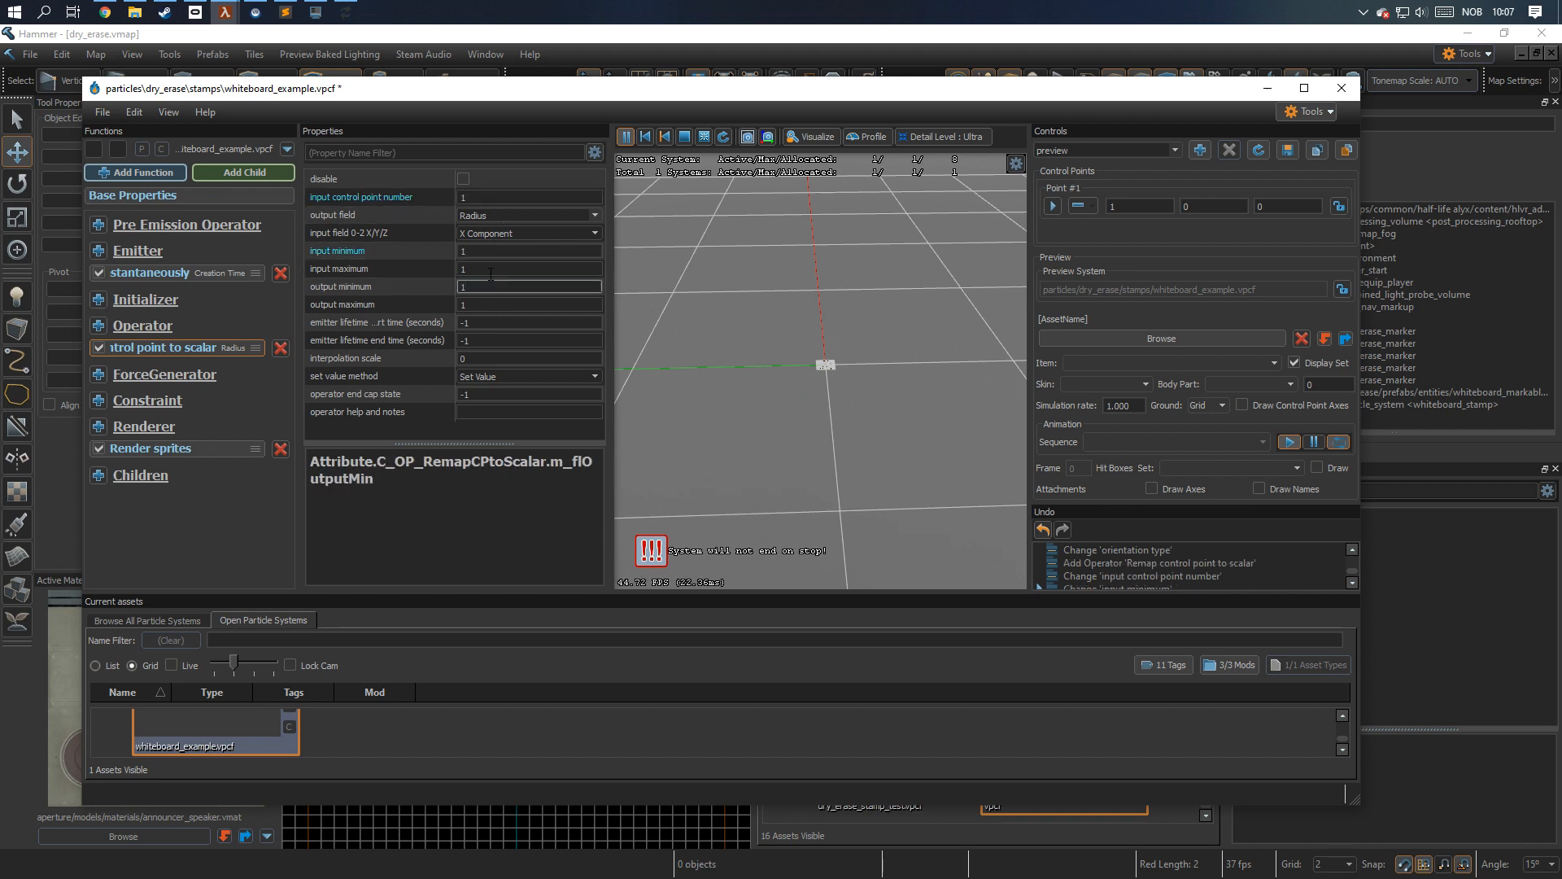
double_click(500, 269)
text(50)
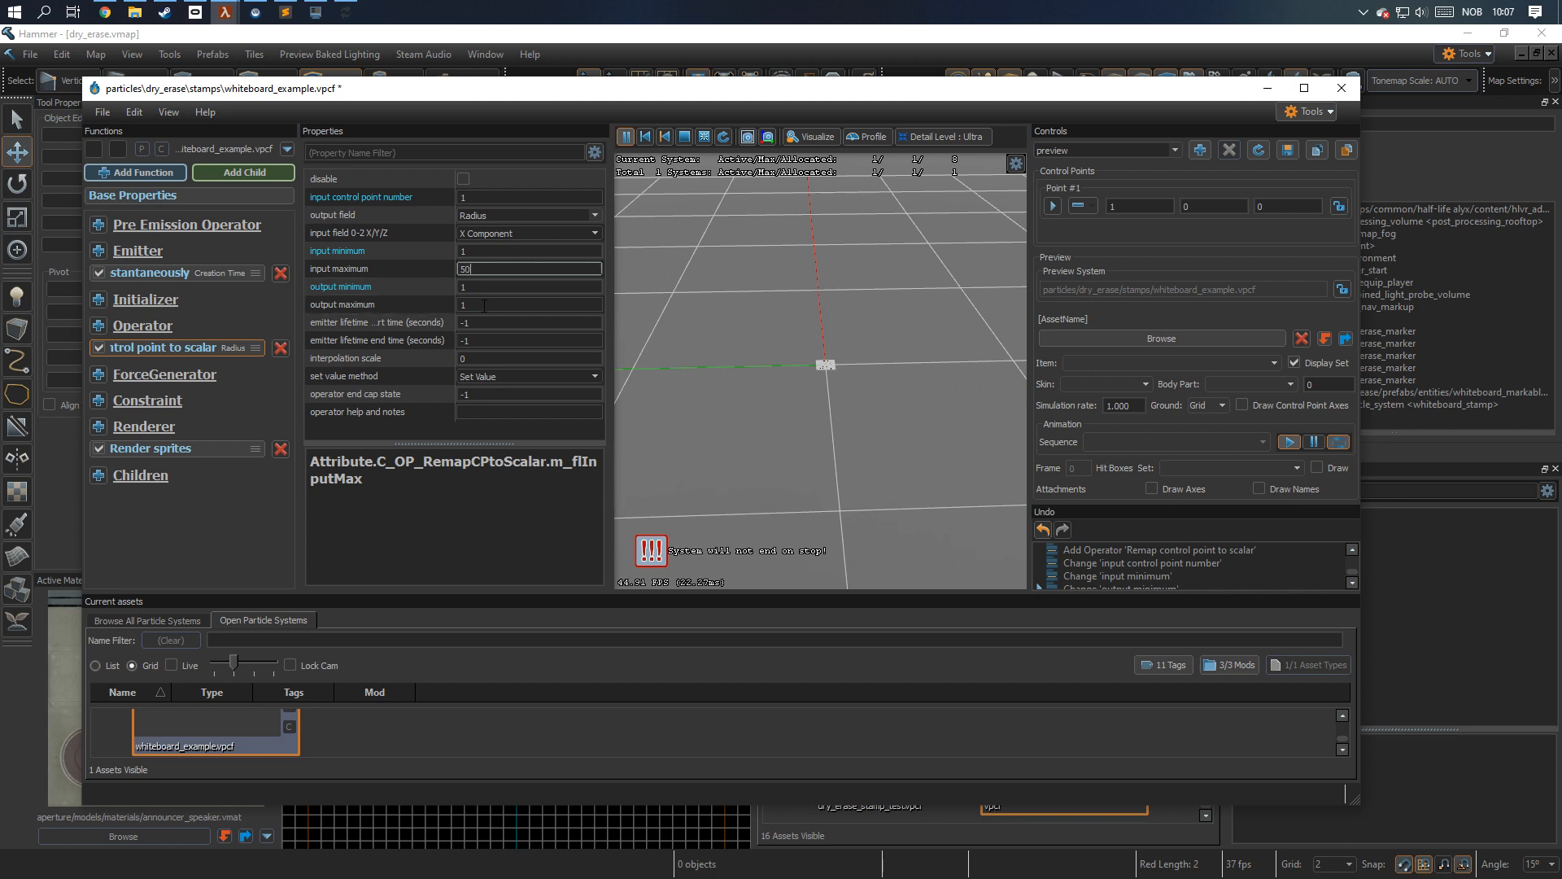
double_click(523, 305)
text(50)
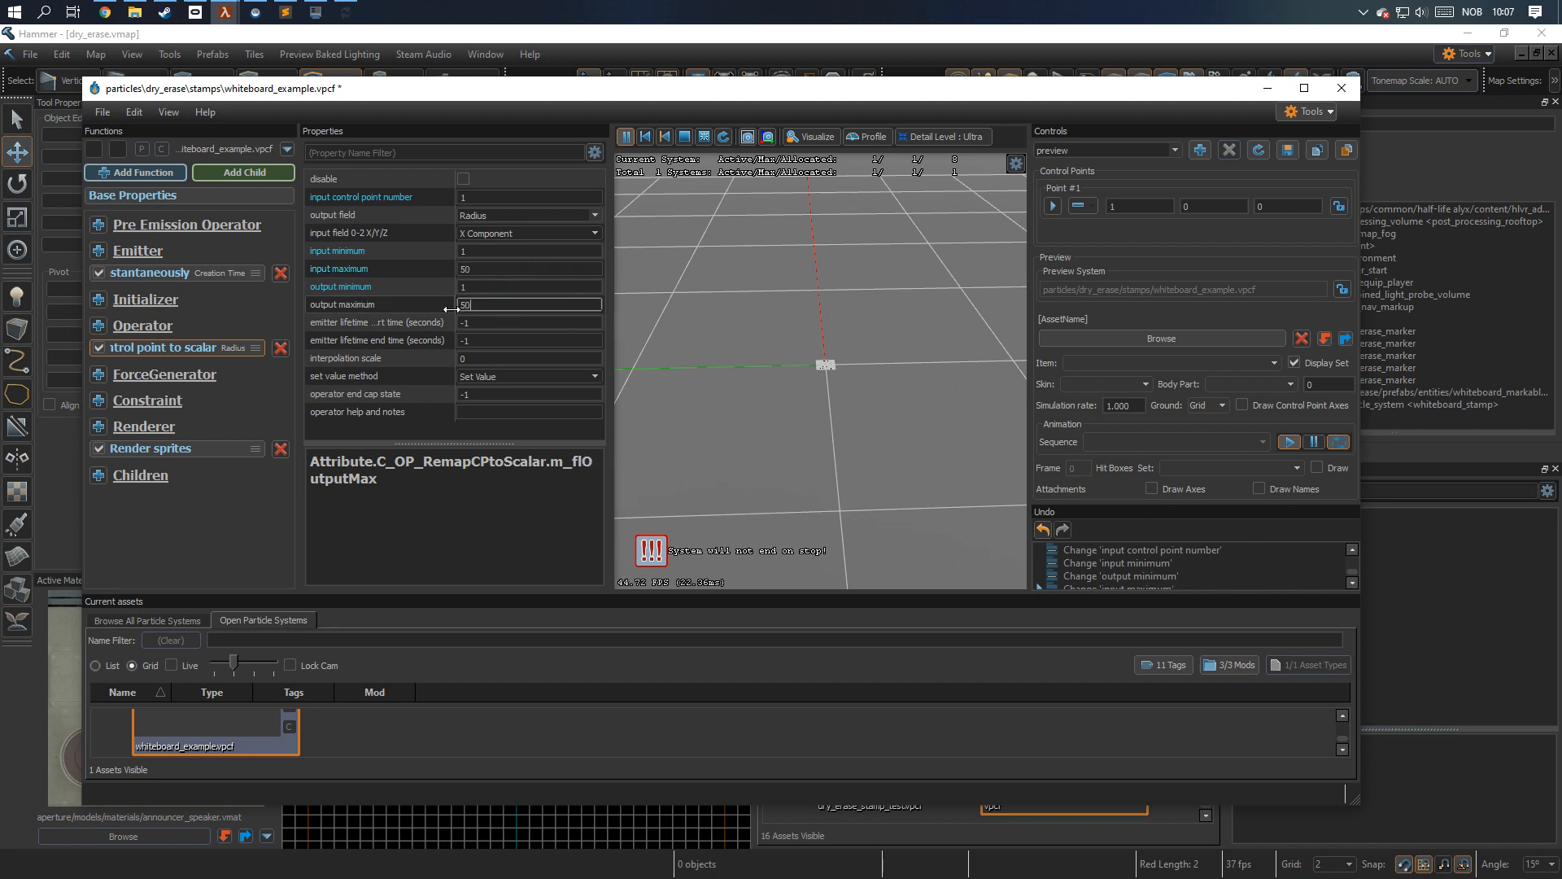
click(594, 376)
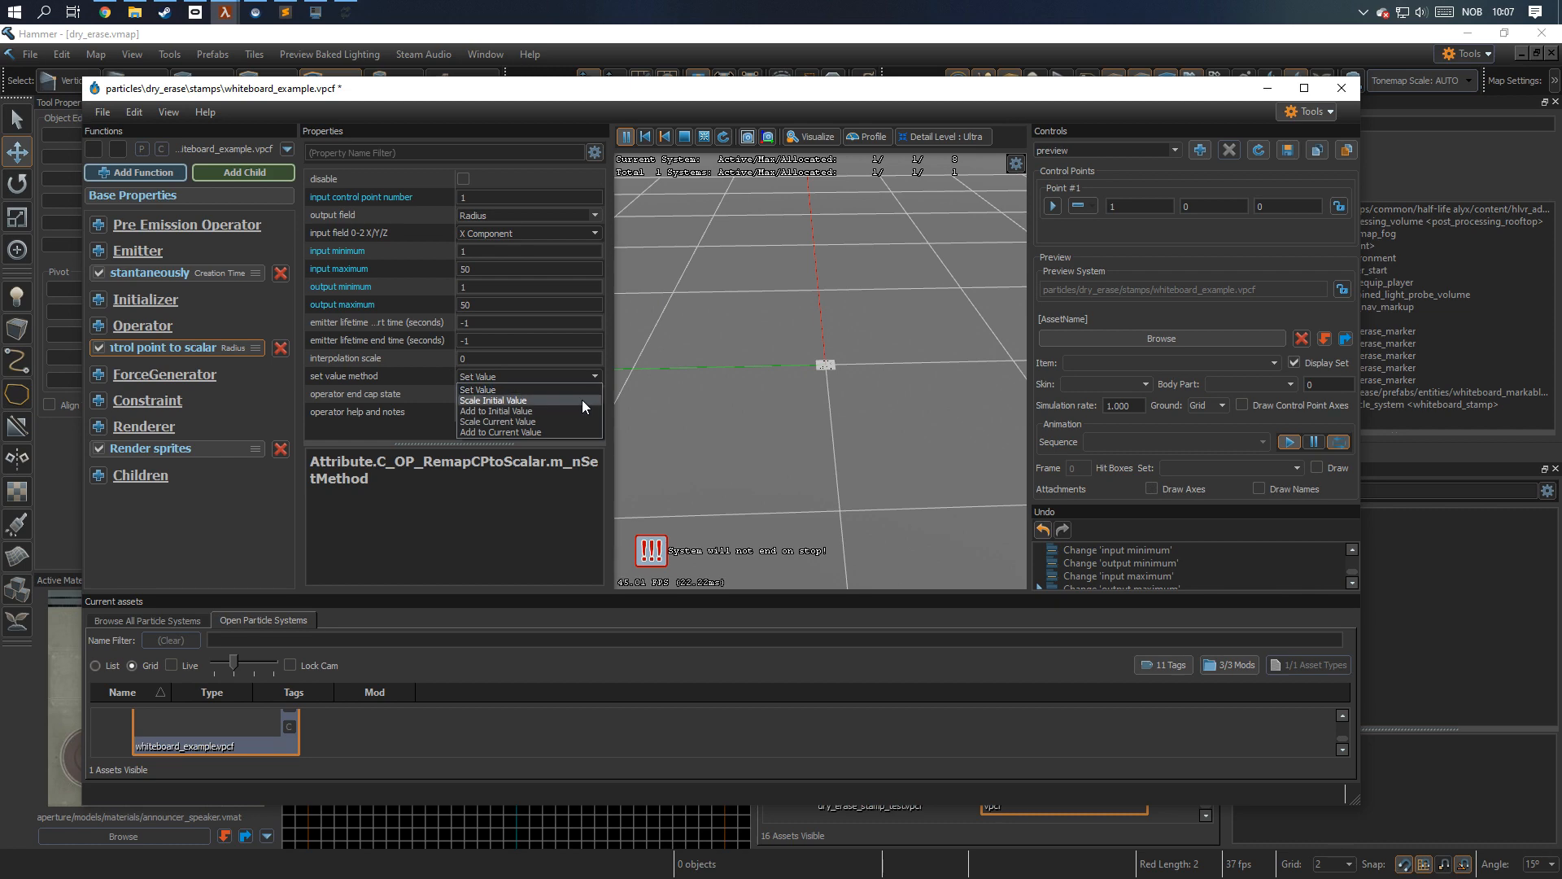
click(583, 398)
Add a Position Within Sphere Random initializer to the particle system.
click(98, 299)
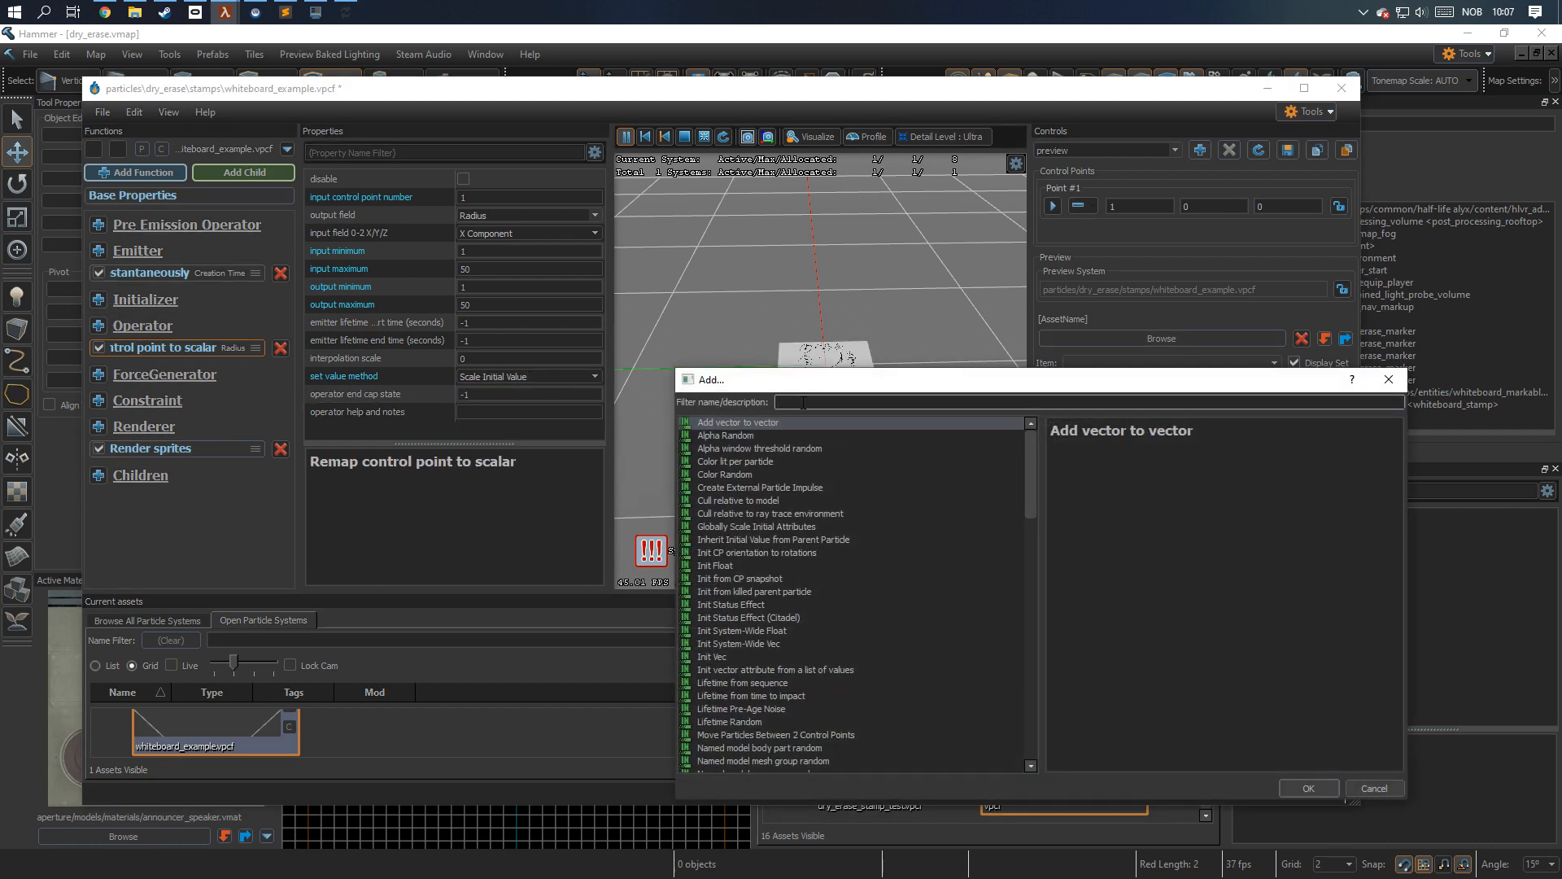
text(position)
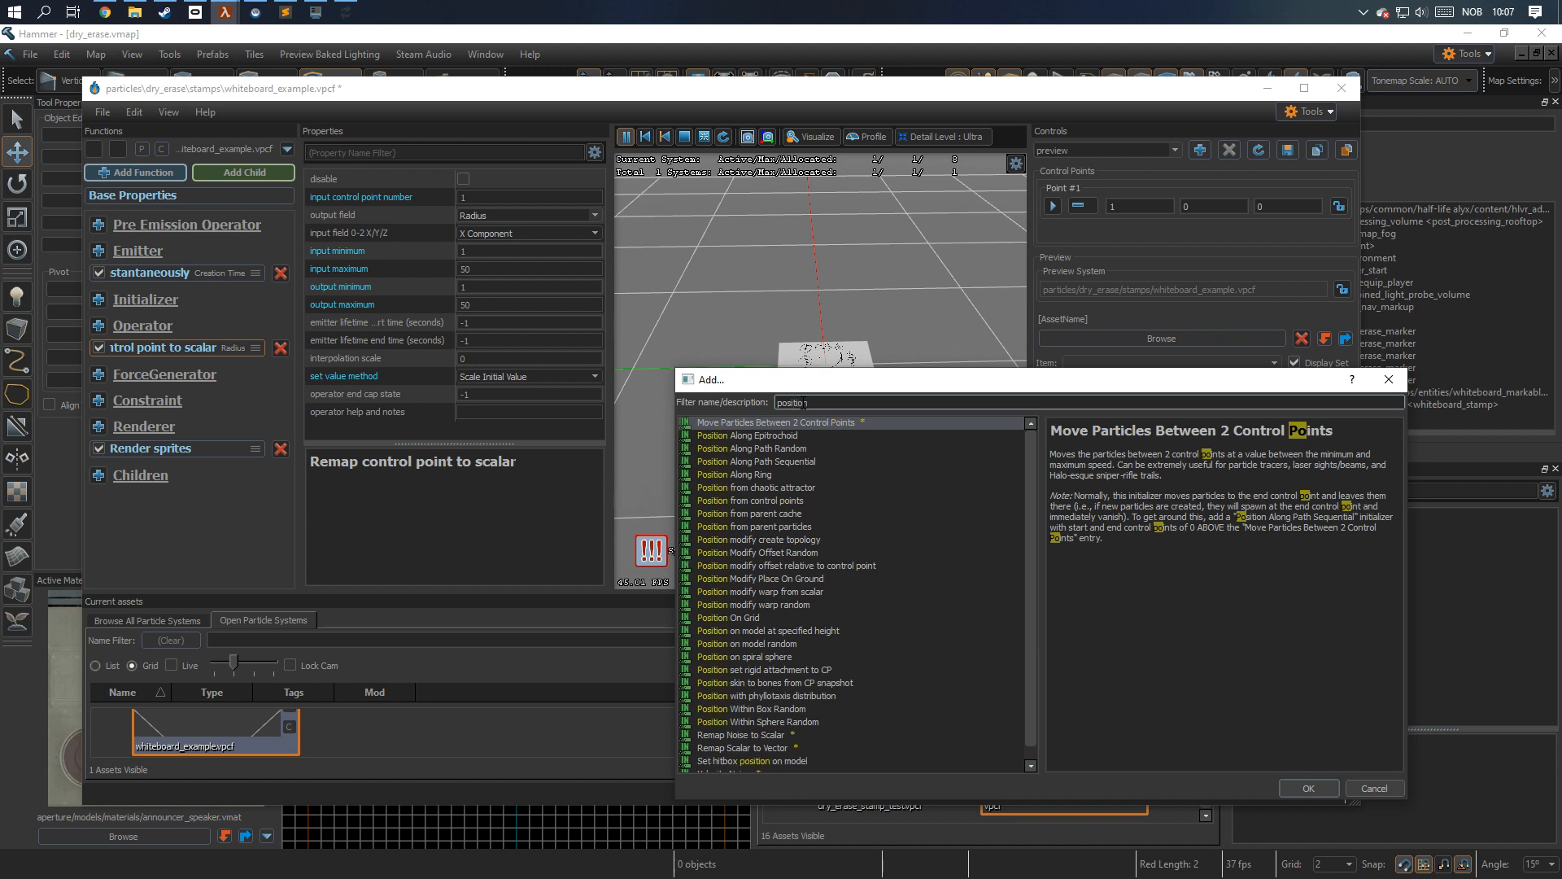
text( sphere)
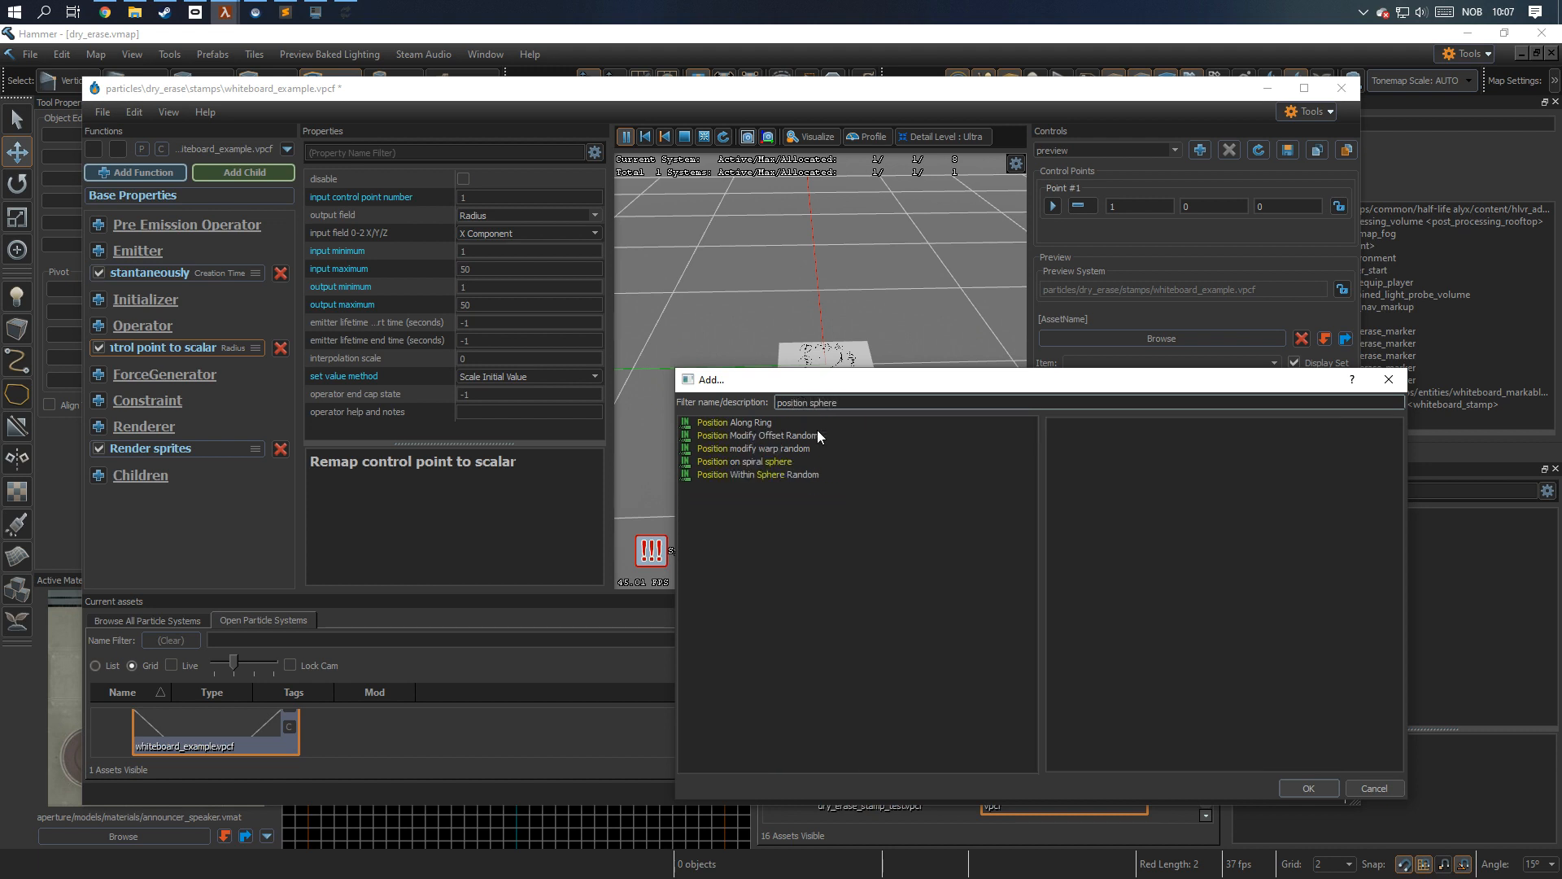
click(778, 475)
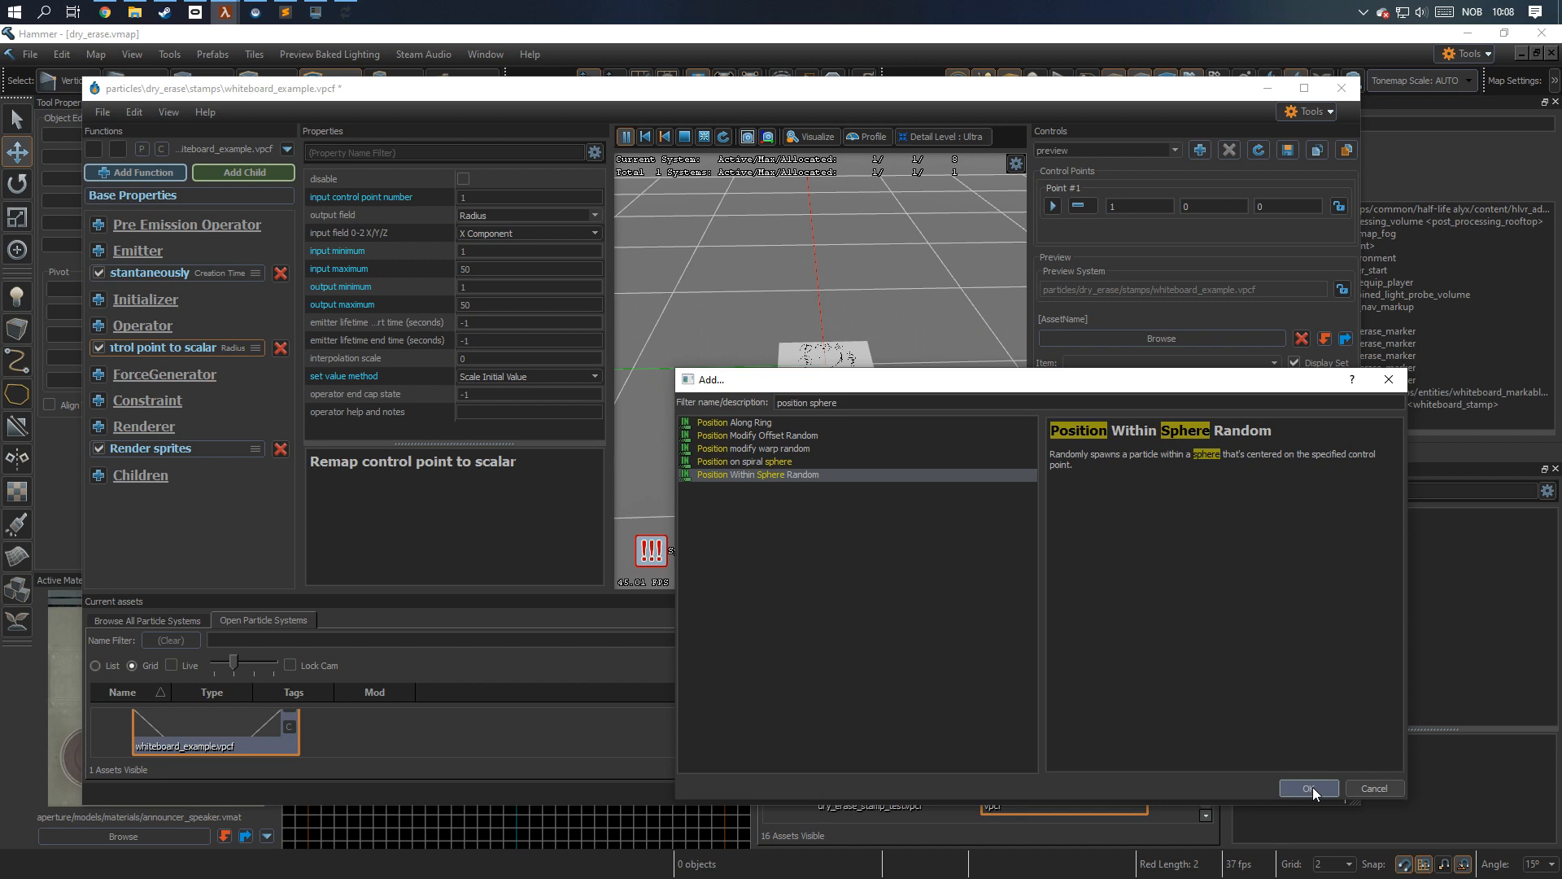
click(1309, 788)
Add a Normal align to CP initializer to the particle system.
click(101, 300)
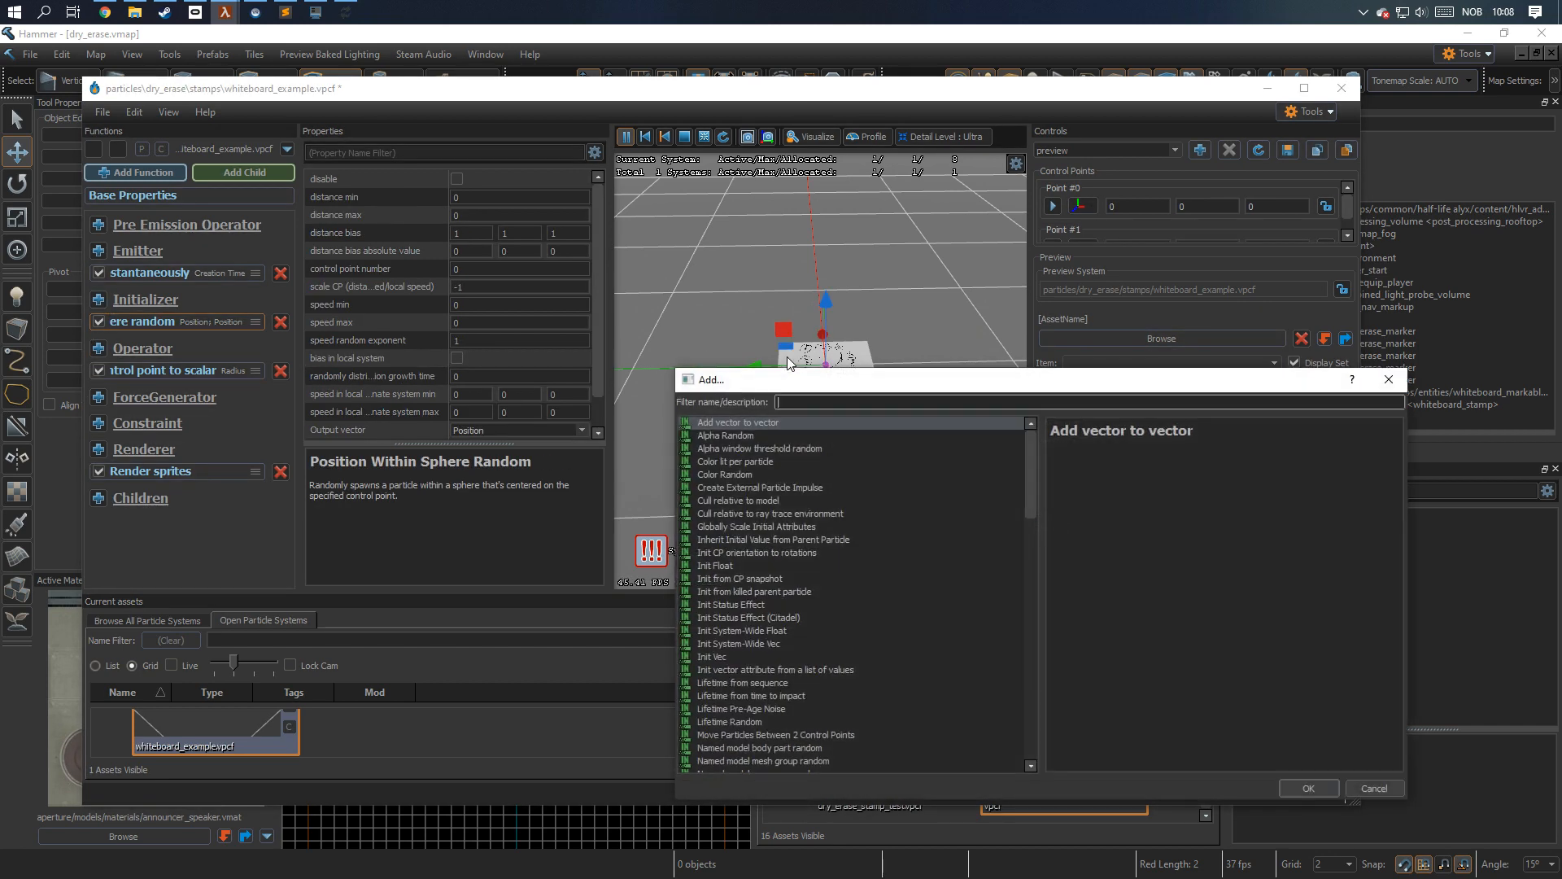
text(normal)
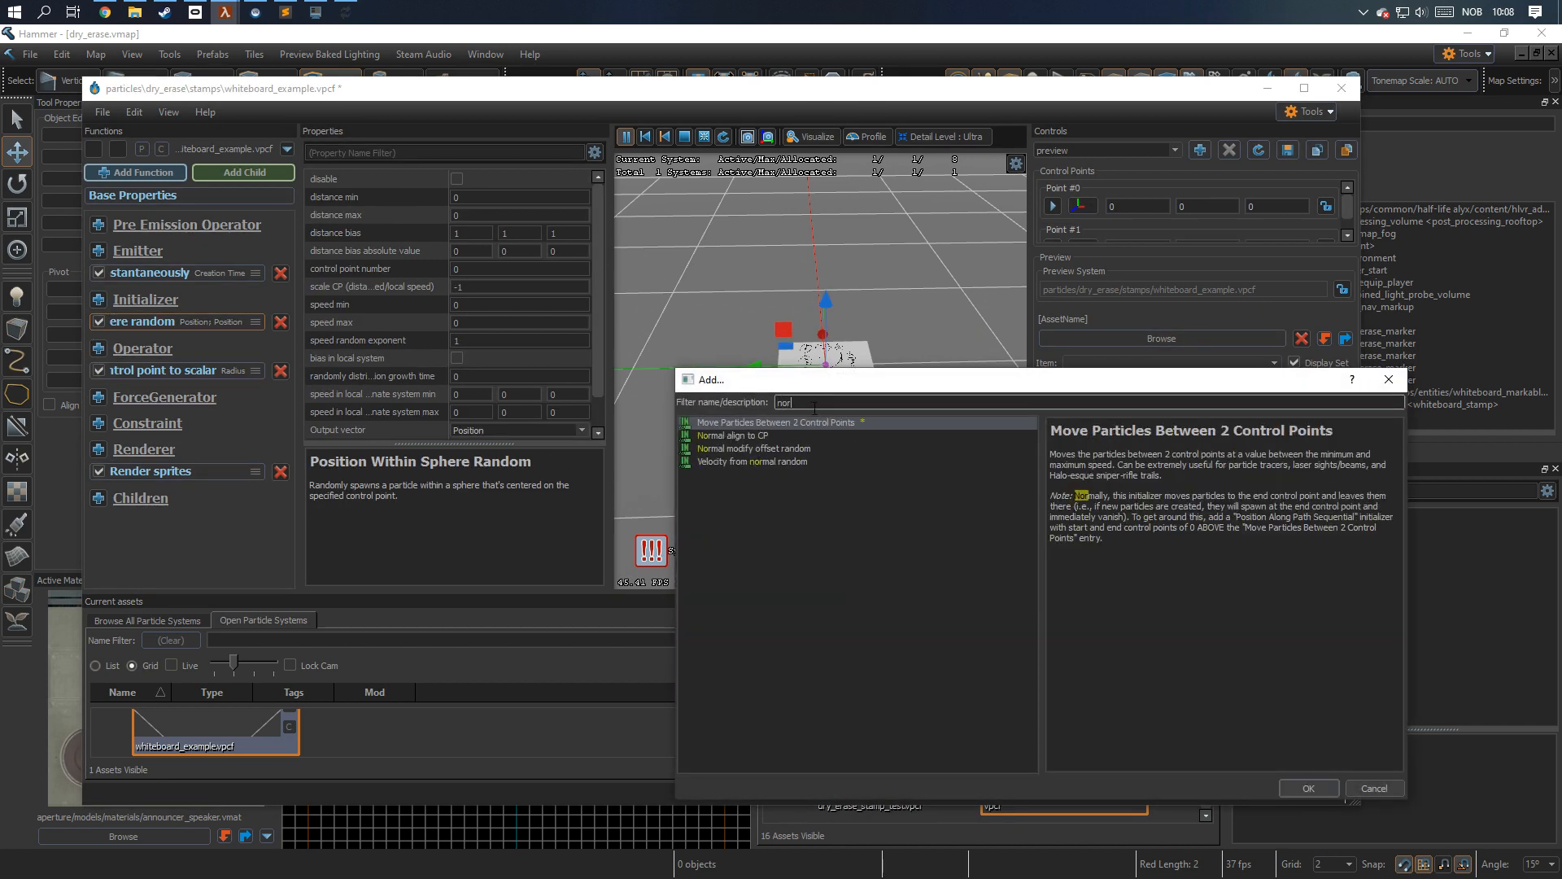
click(765, 438)
click(1309, 788)
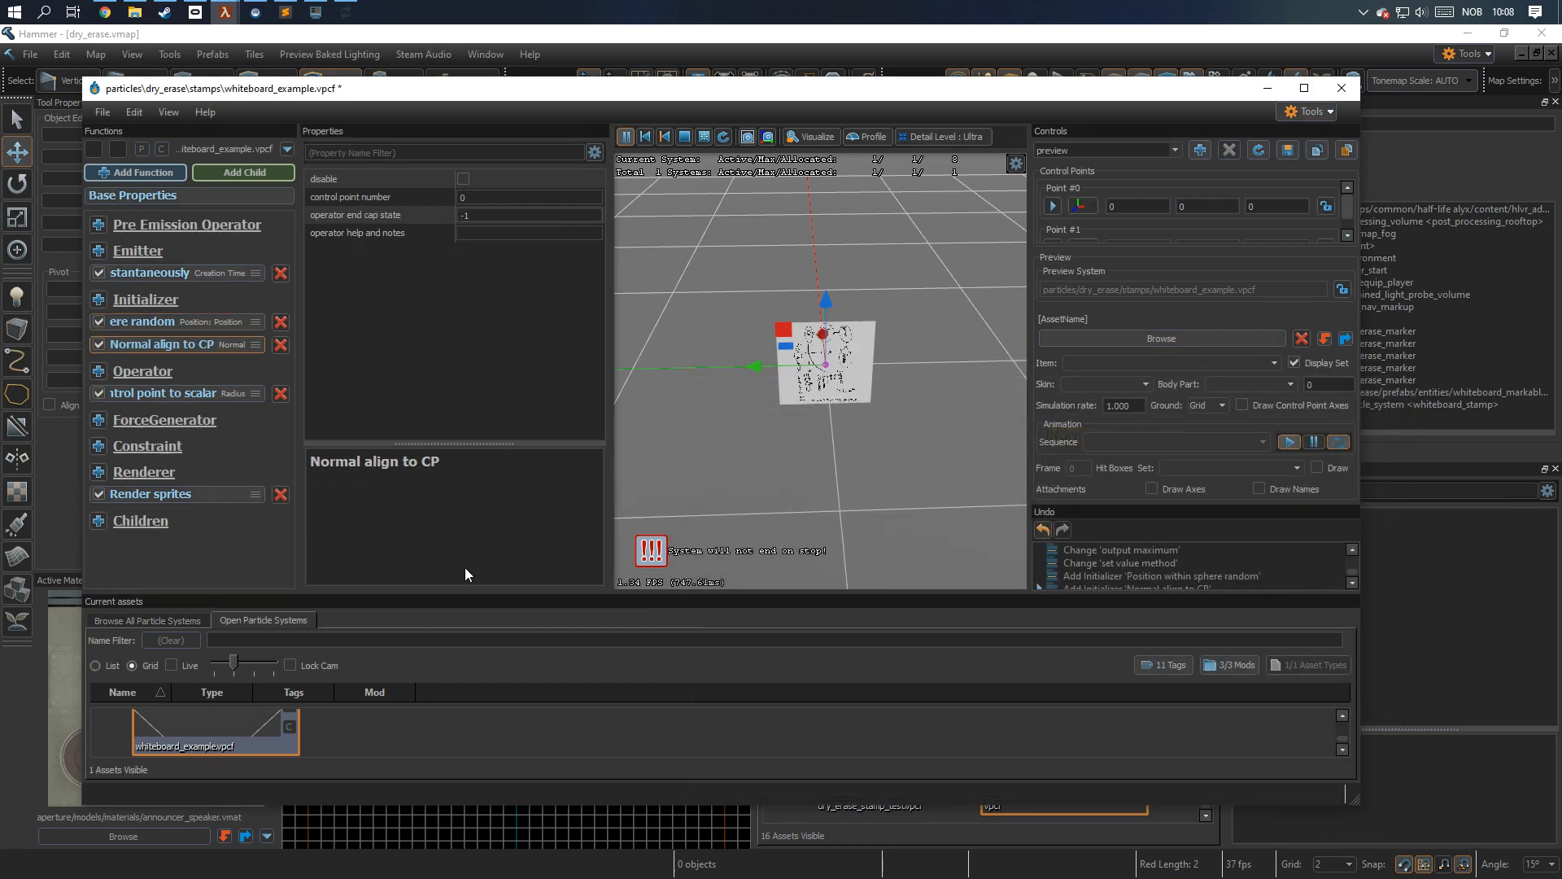
Add a Radius Random initializer to the particle system.
click(98, 300)
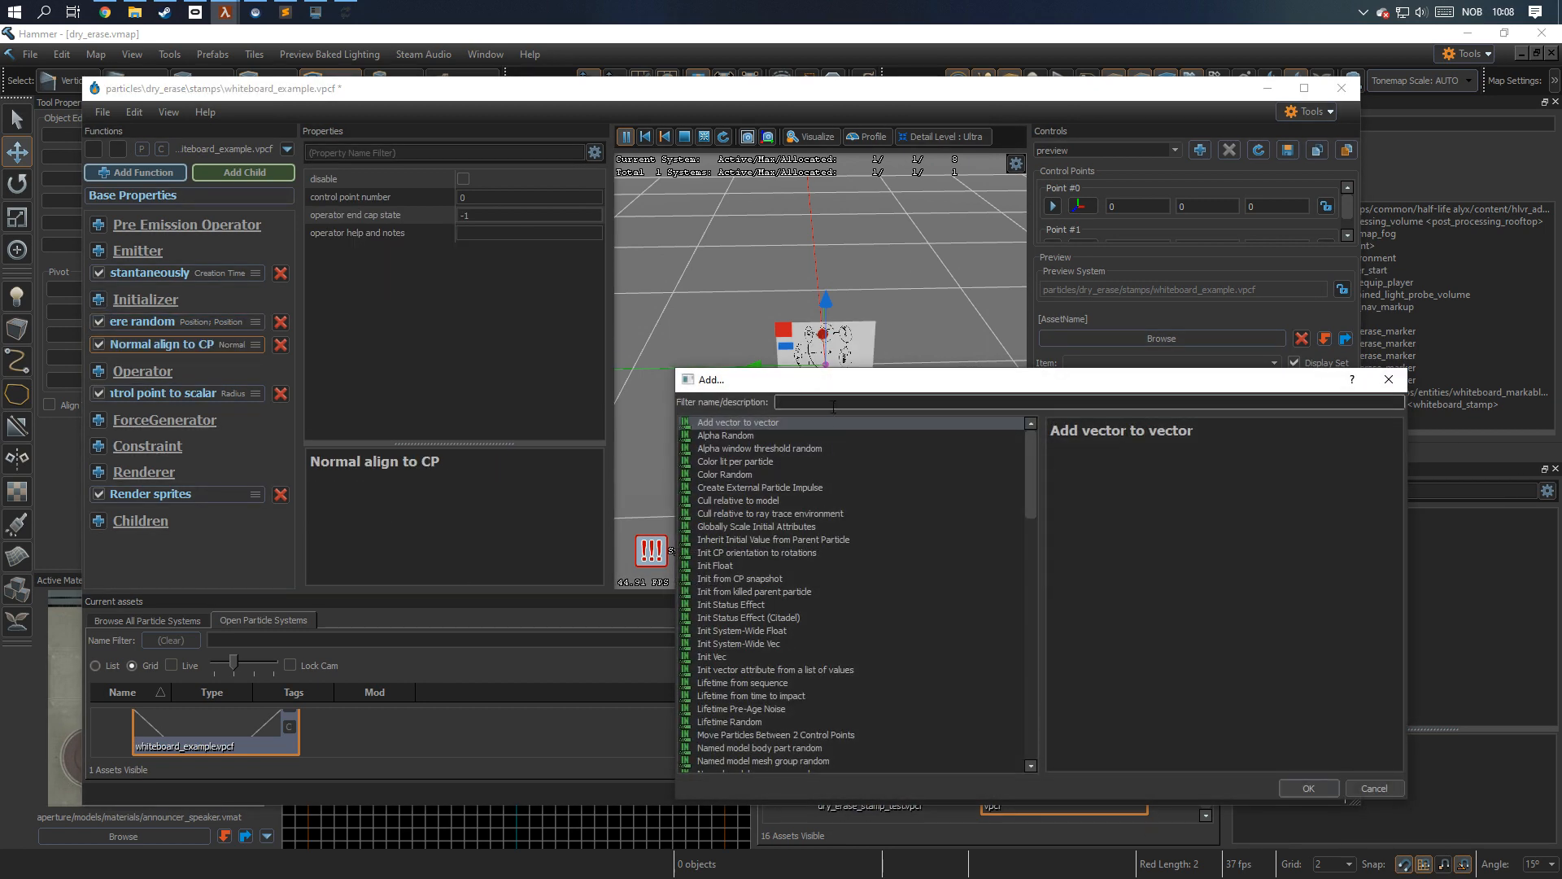
text(radi)
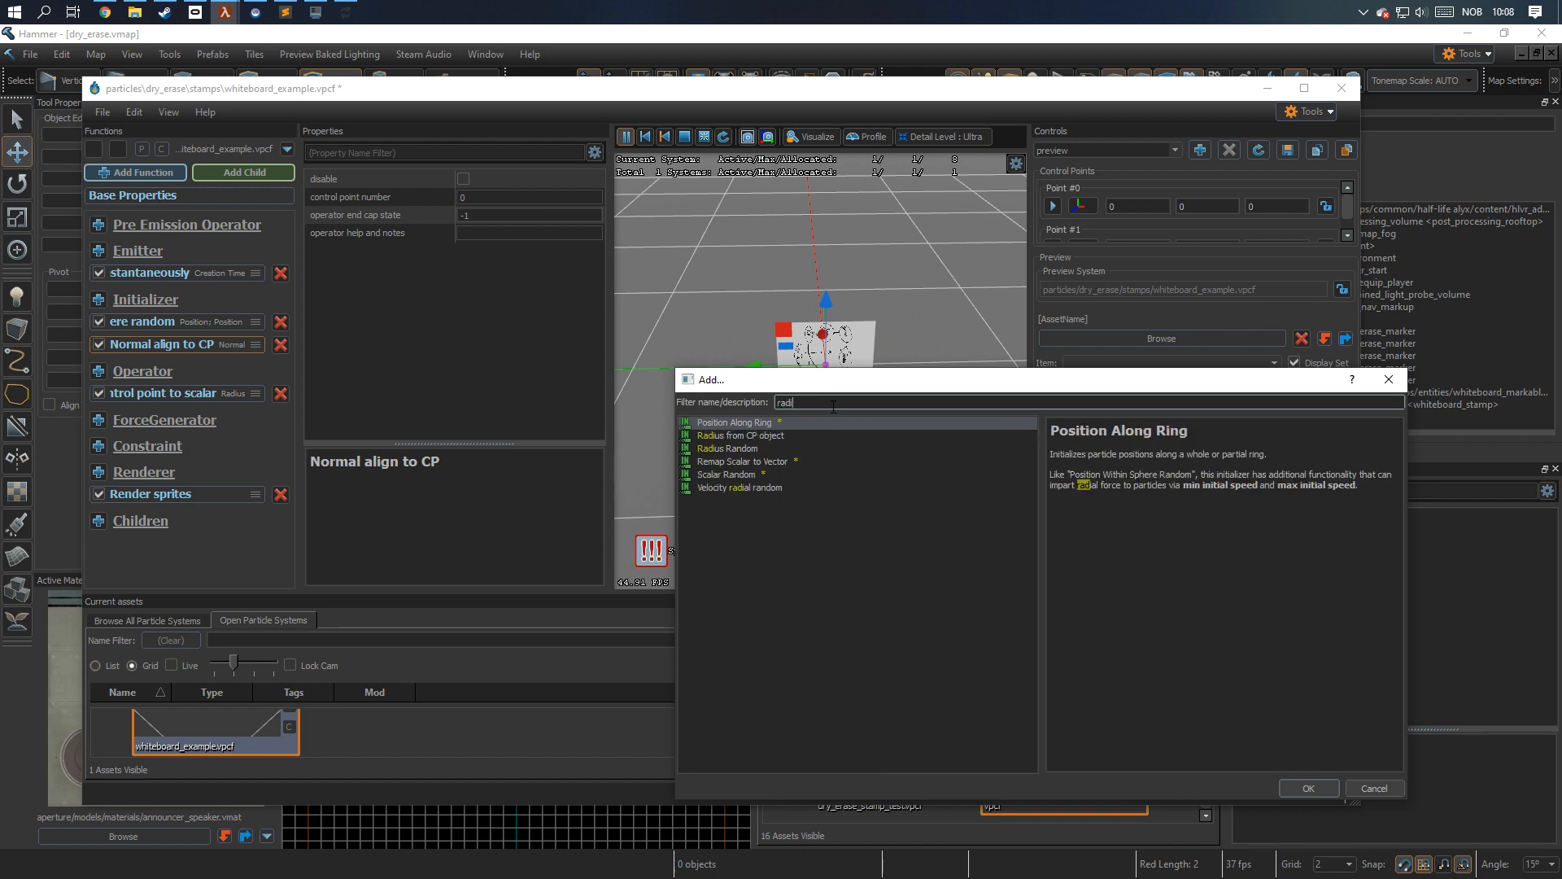
click(765, 449)
click(1309, 788)
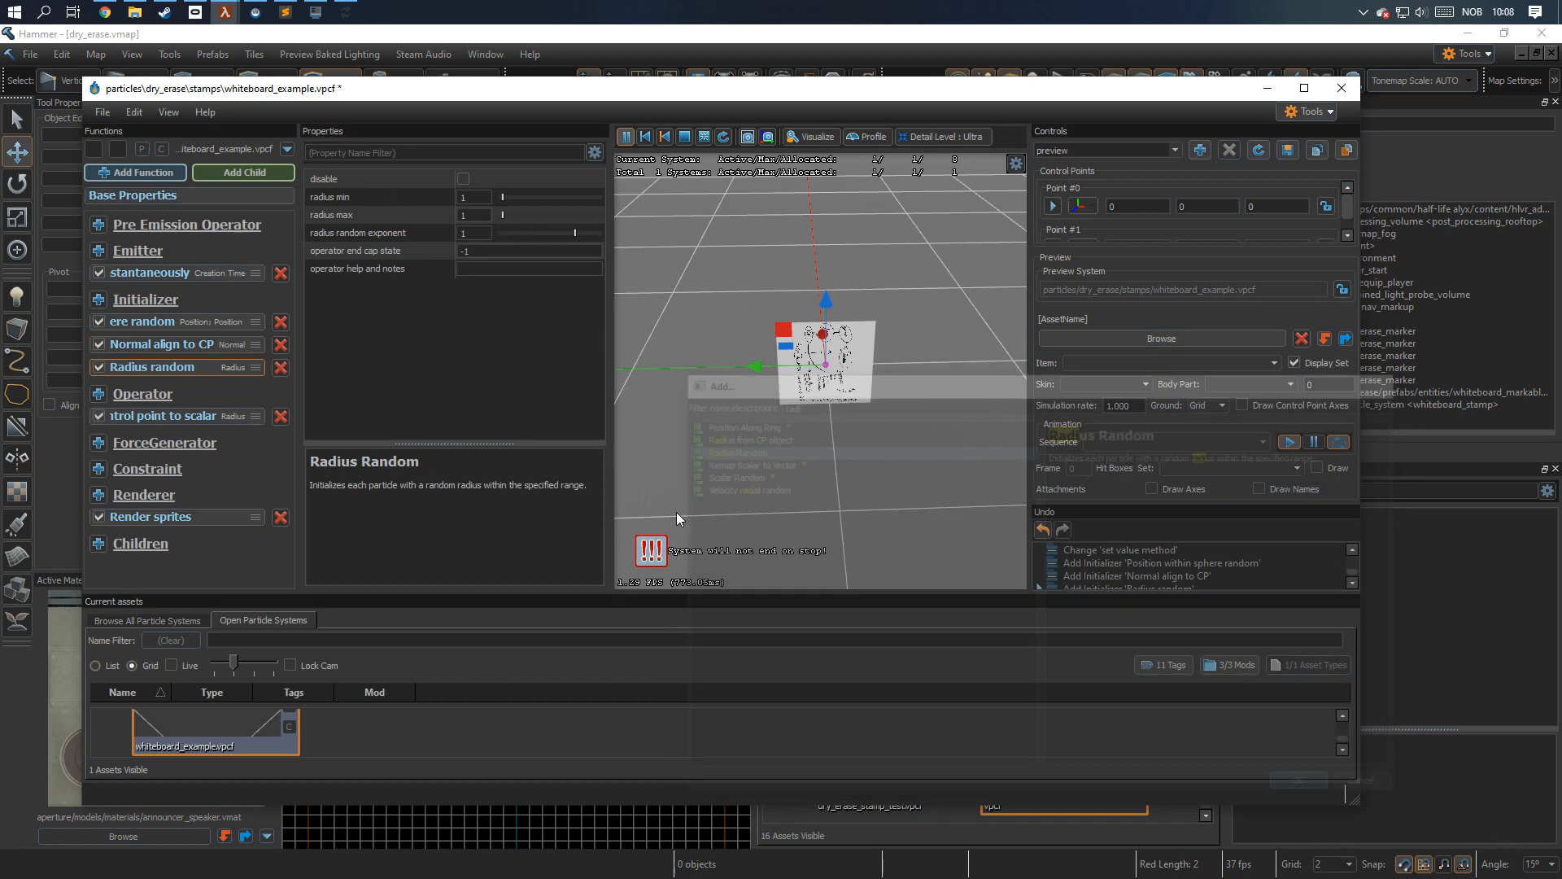
Set both the radius min and radius max of the Radius Random initializer to 30.
click(482, 197)
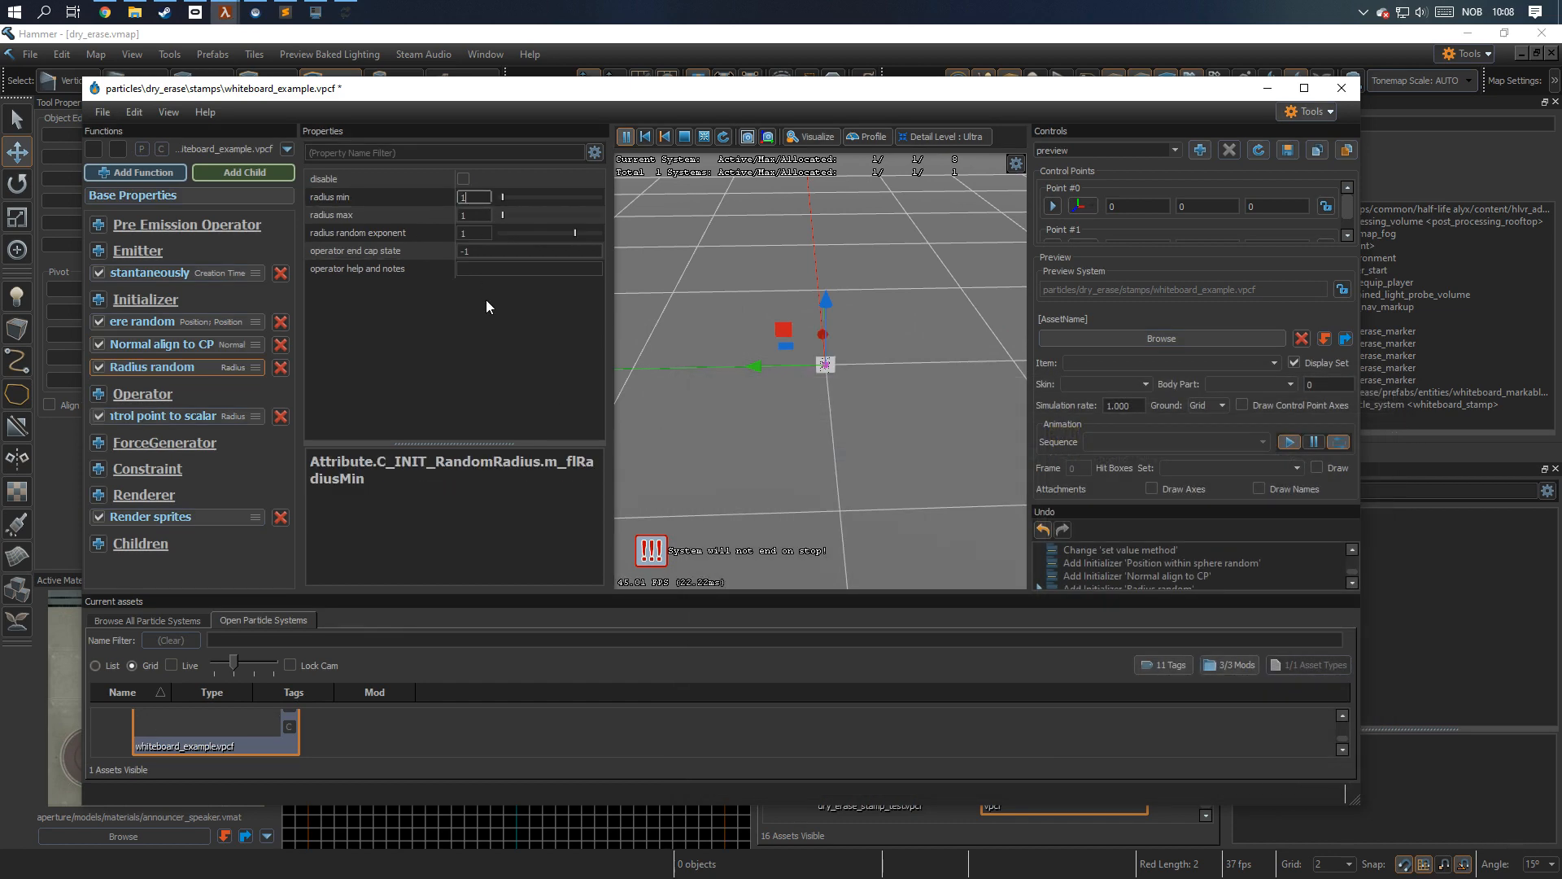
text(30)
click(469, 215)
text(30)
key(Return)
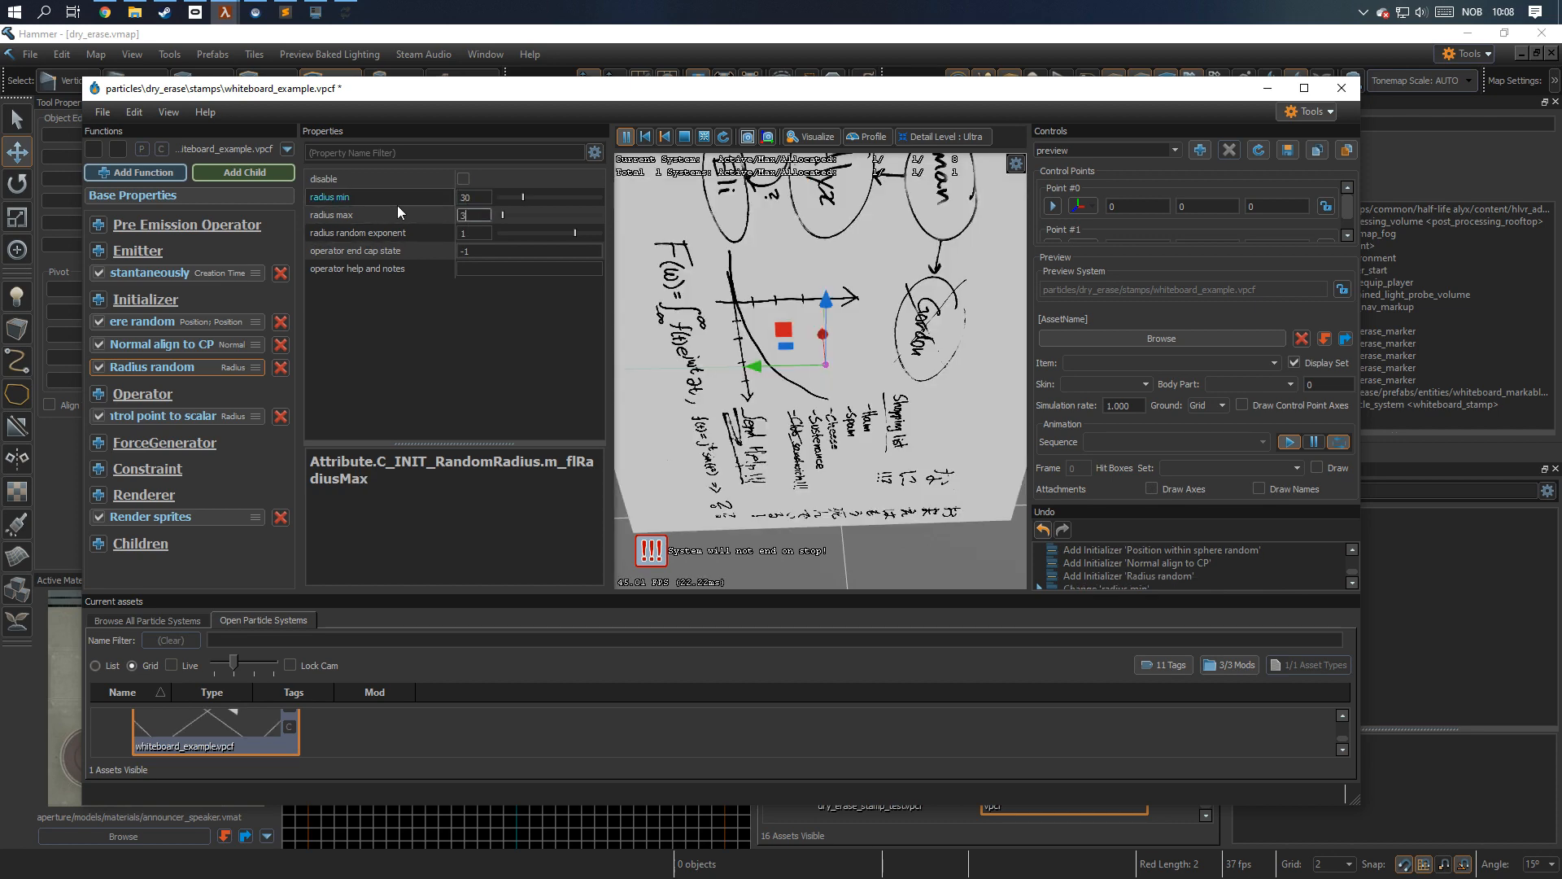
Add a Rotation Random initializer to the particle system.
click(99, 300)
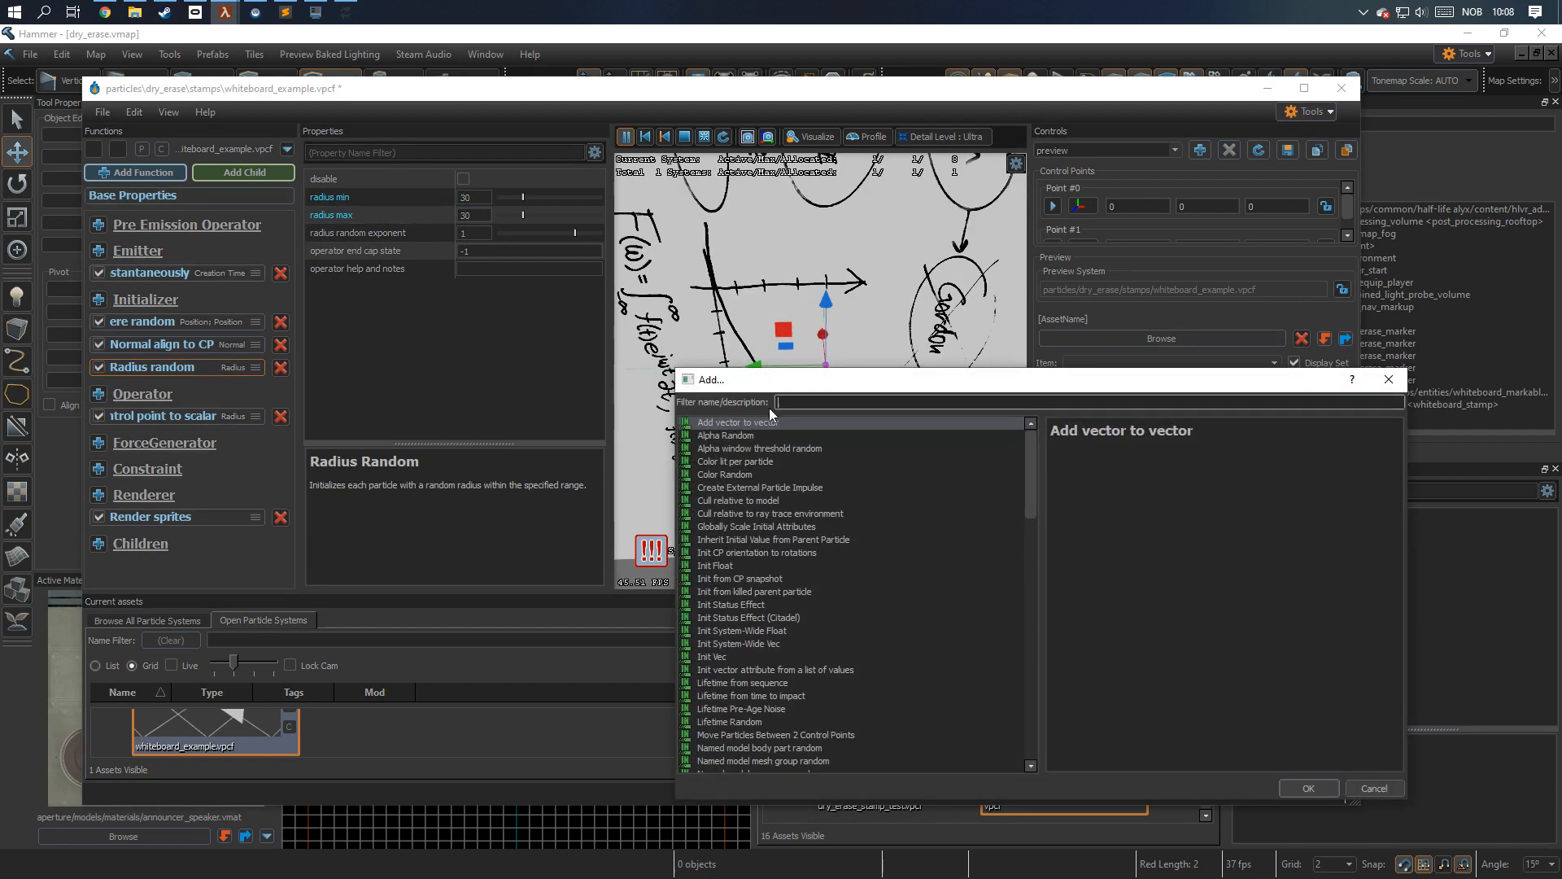
text(rotation)
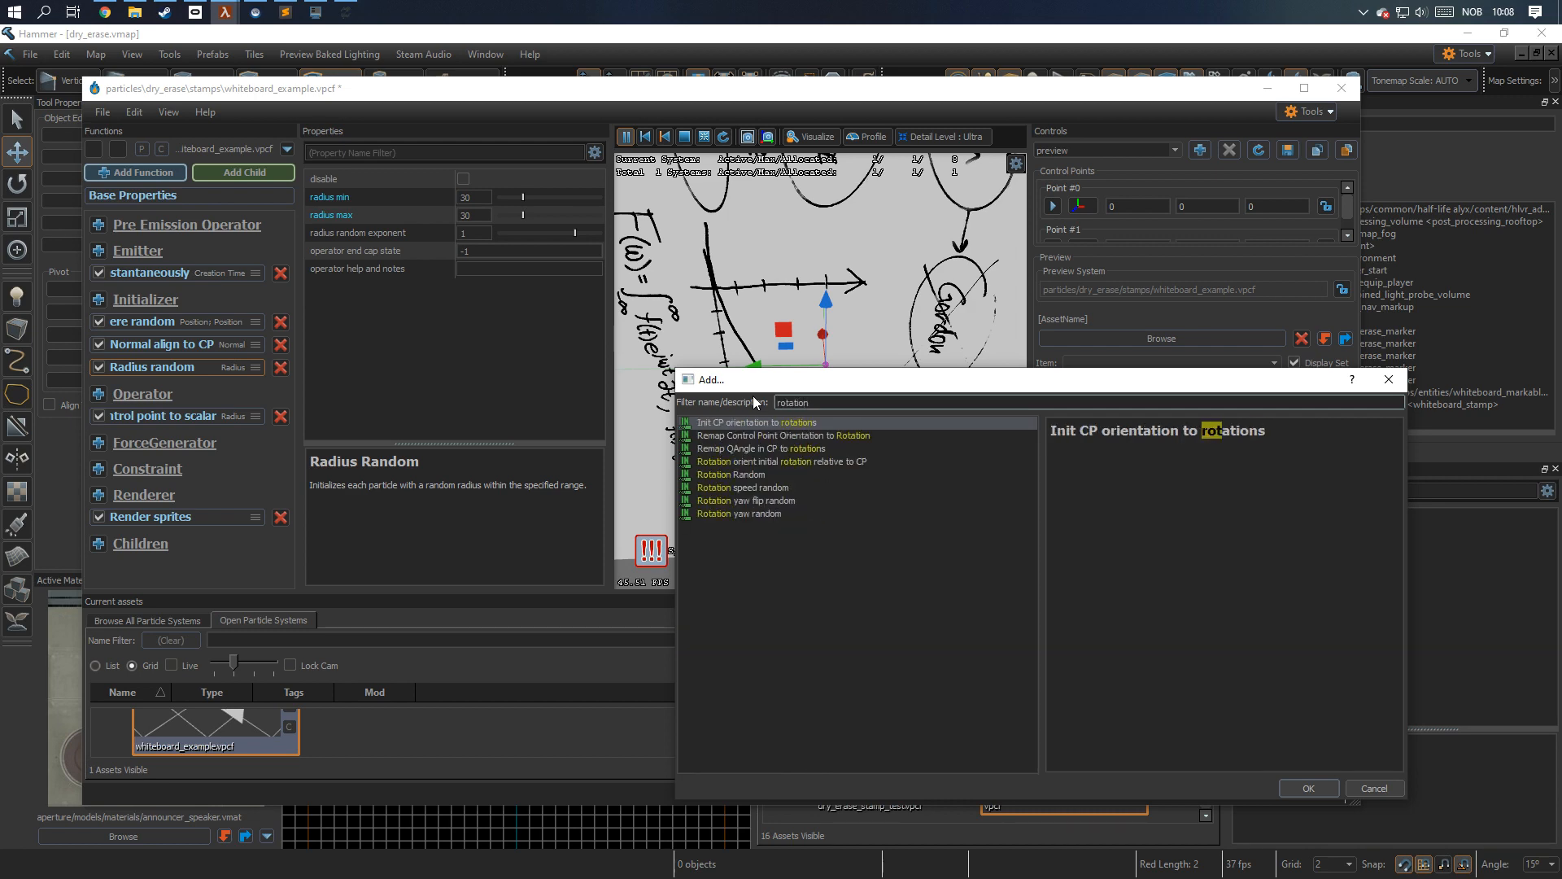
click(786, 475)
click(1308, 787)
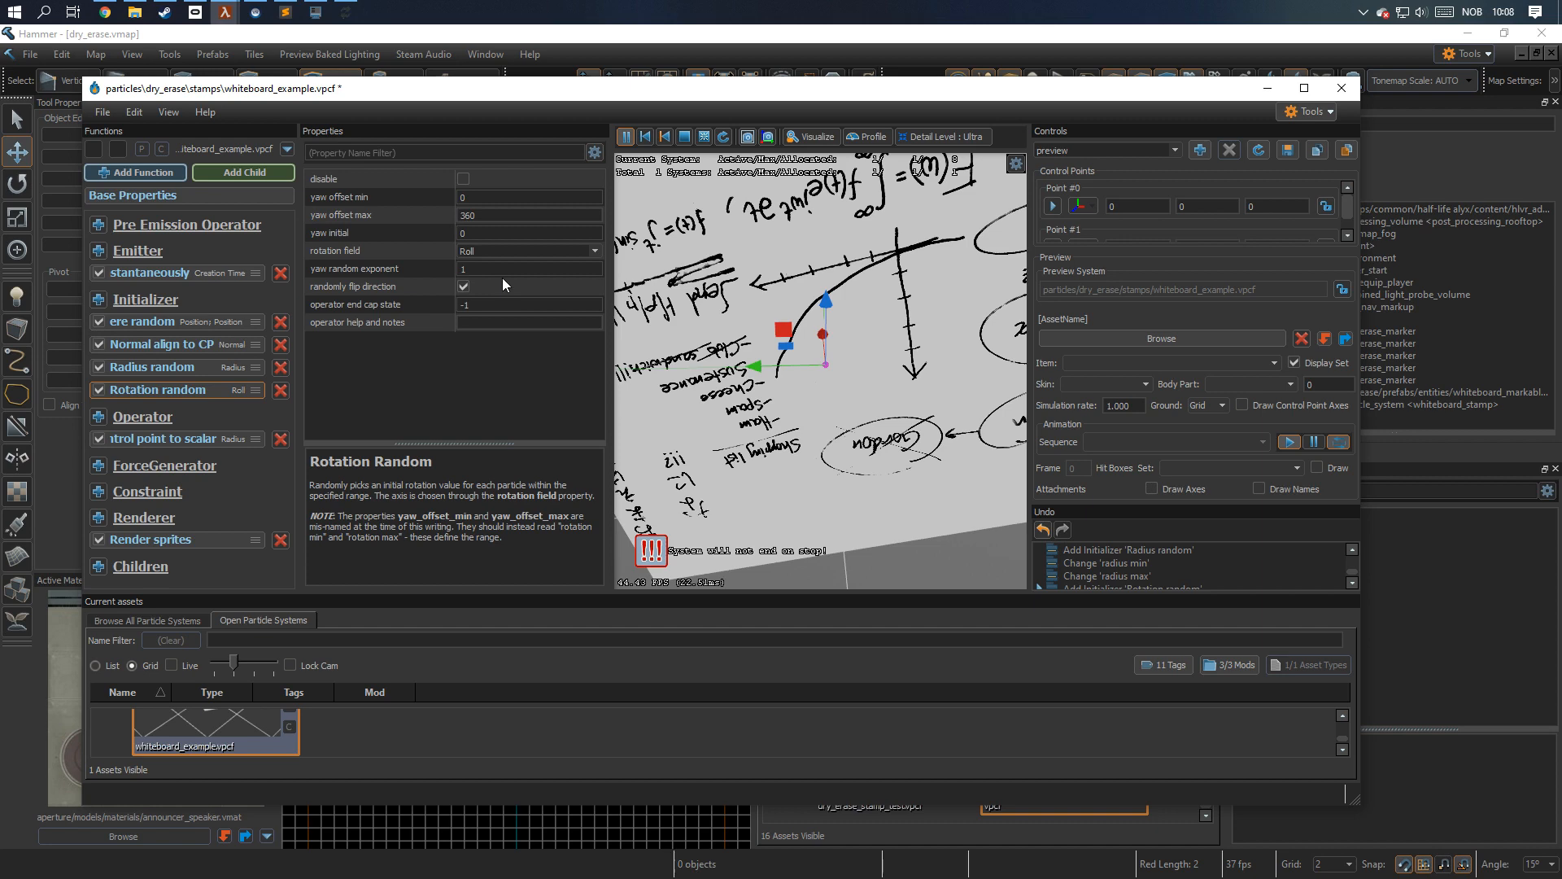
Set the Rotation Random initializer's yaw offset min and max to 90 and disable randomly flip direction.
double_click(495, 199)
text(90)
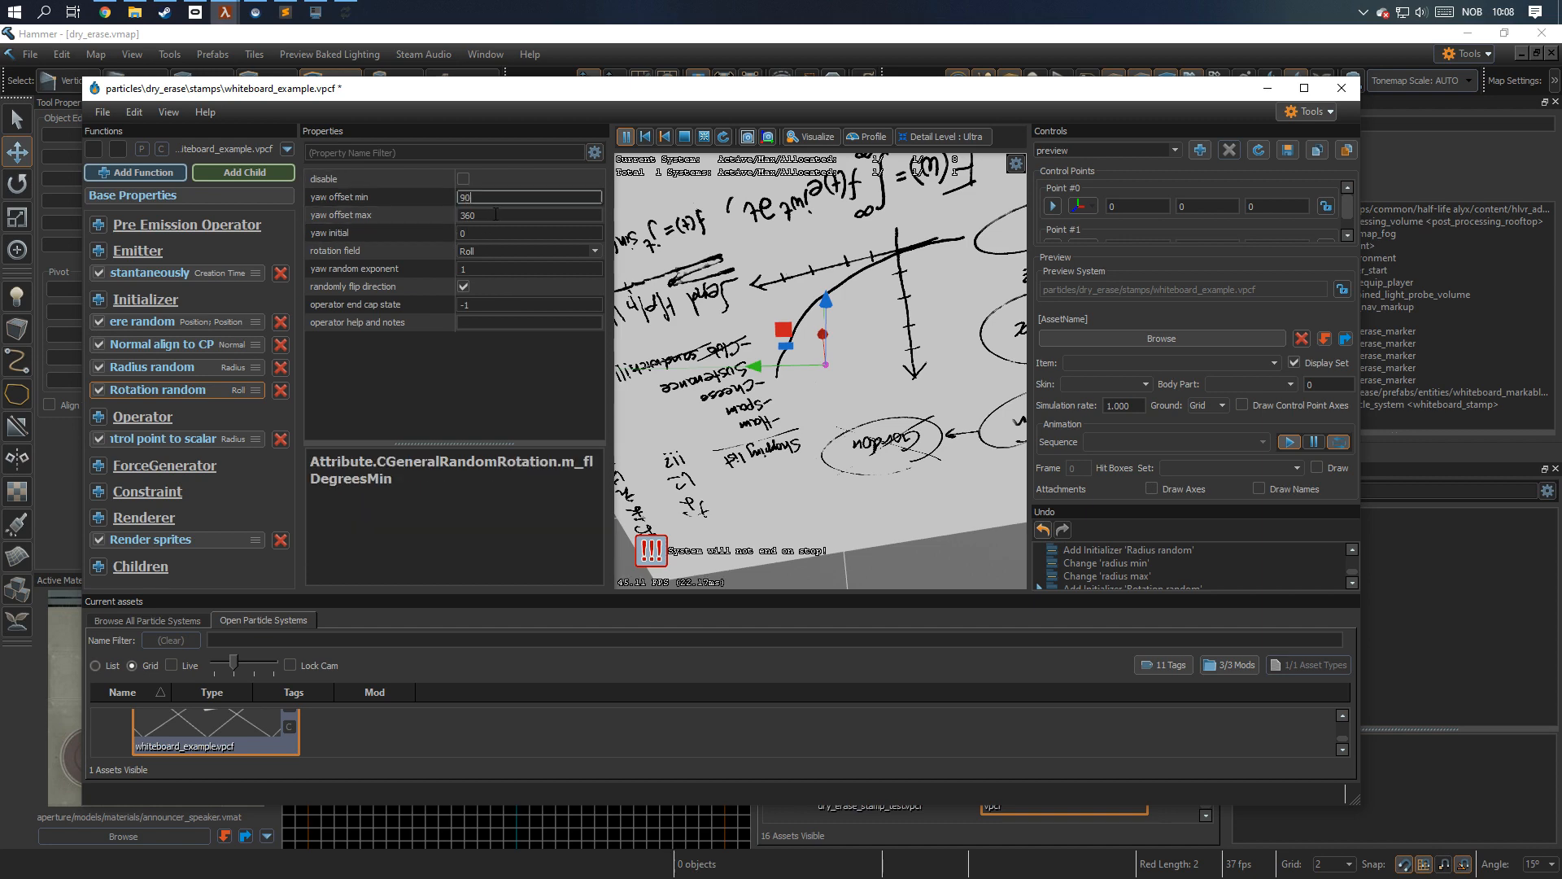
key(Tab)
text(90)
click(491, 378)
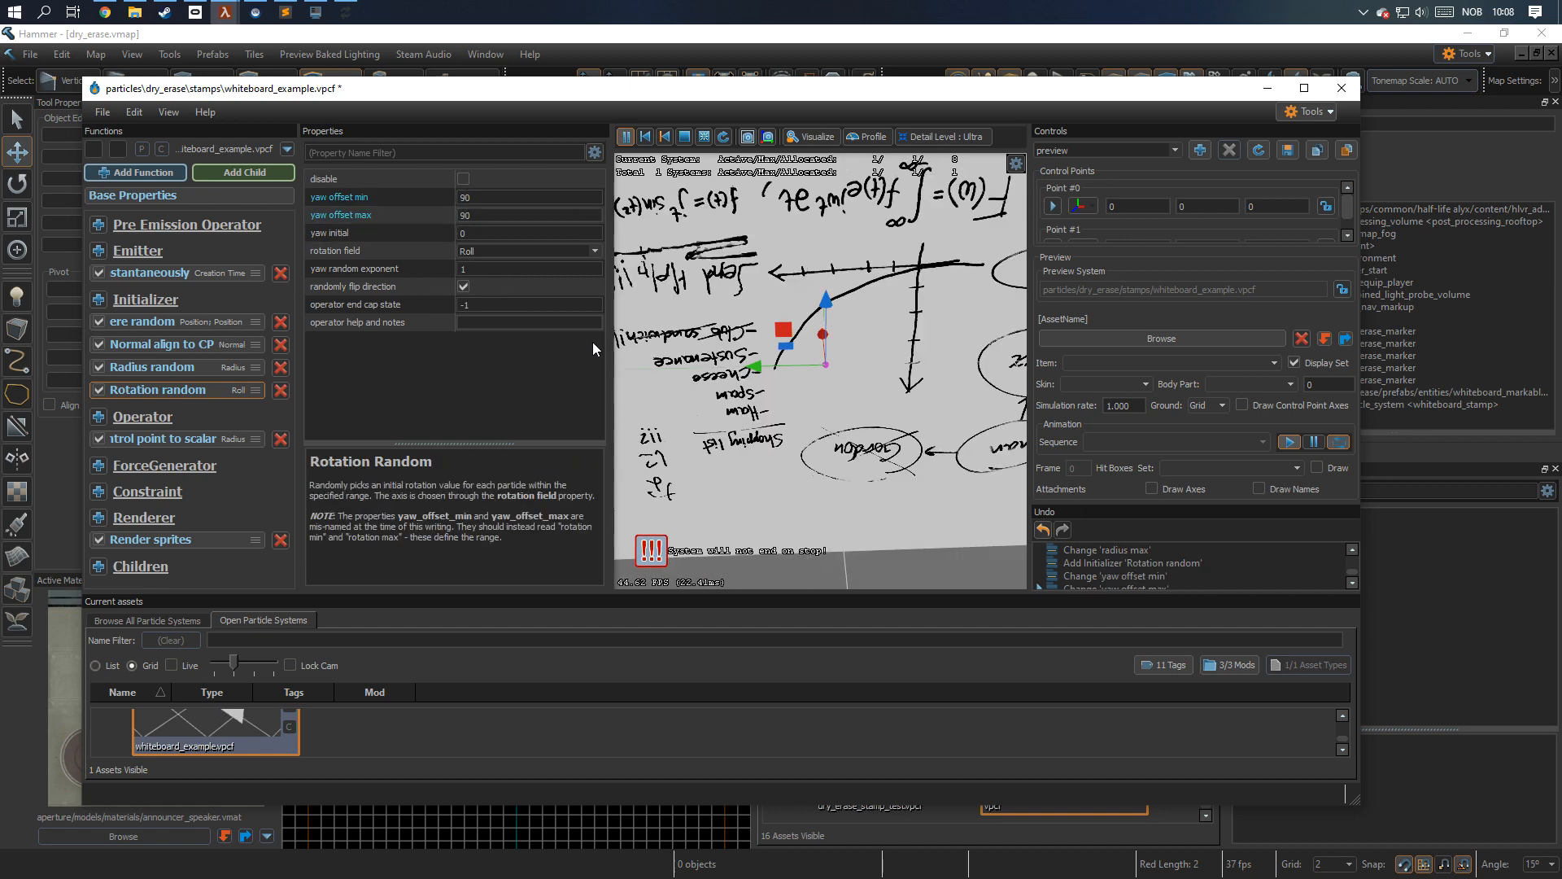
click(463, 286)
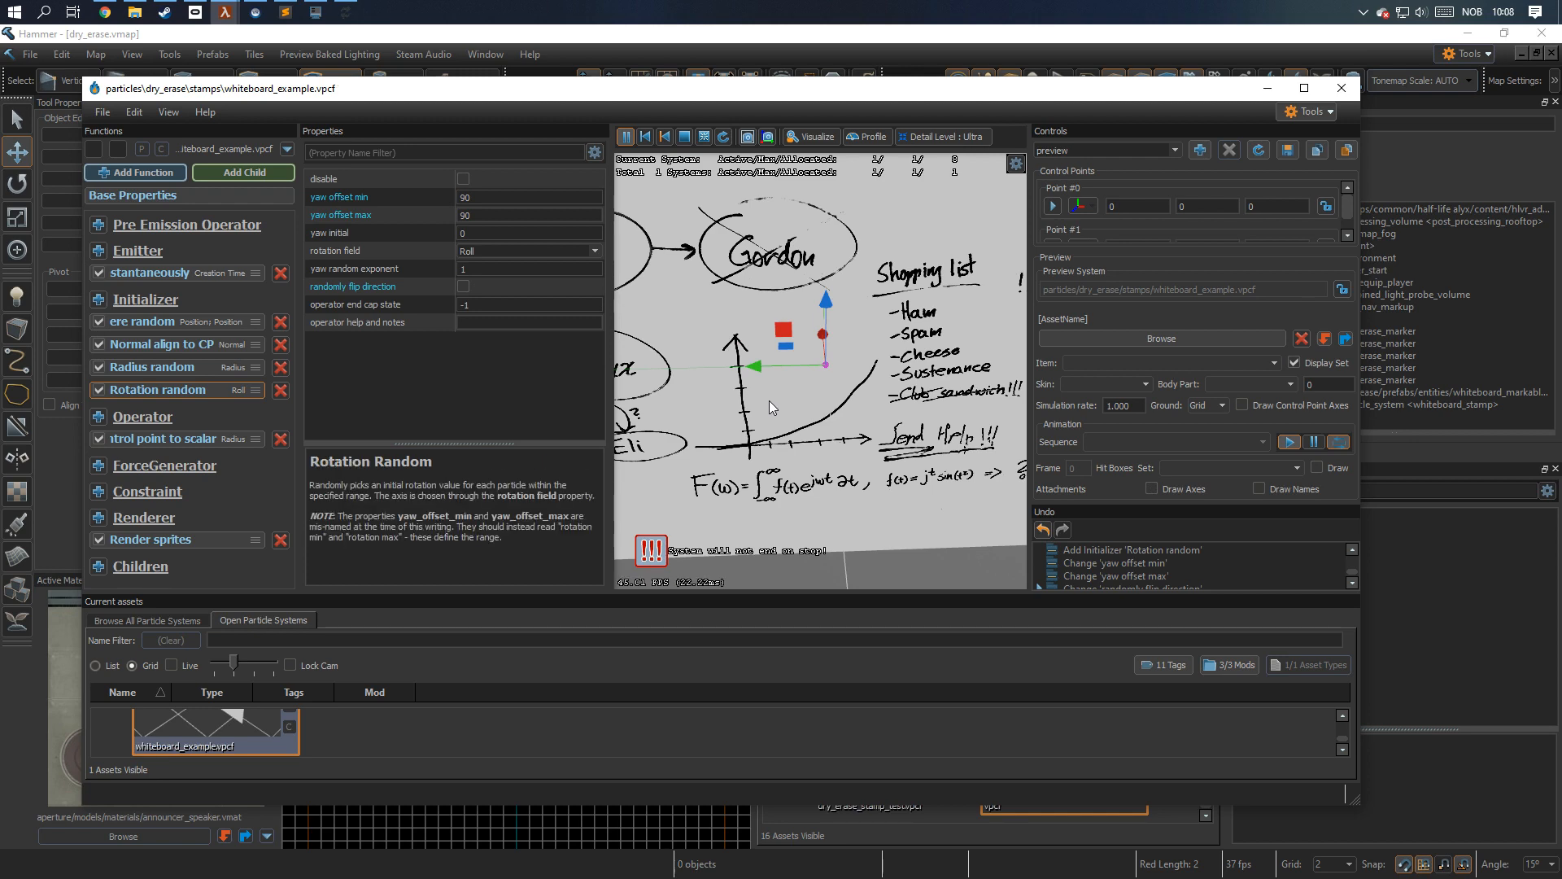
Switch to Hammer, filter the particle assets by "whiteboard", and assign whiteboard_example.vpcf as the whiteboard_stamp entity's Particle System Name.
click(699, 37)
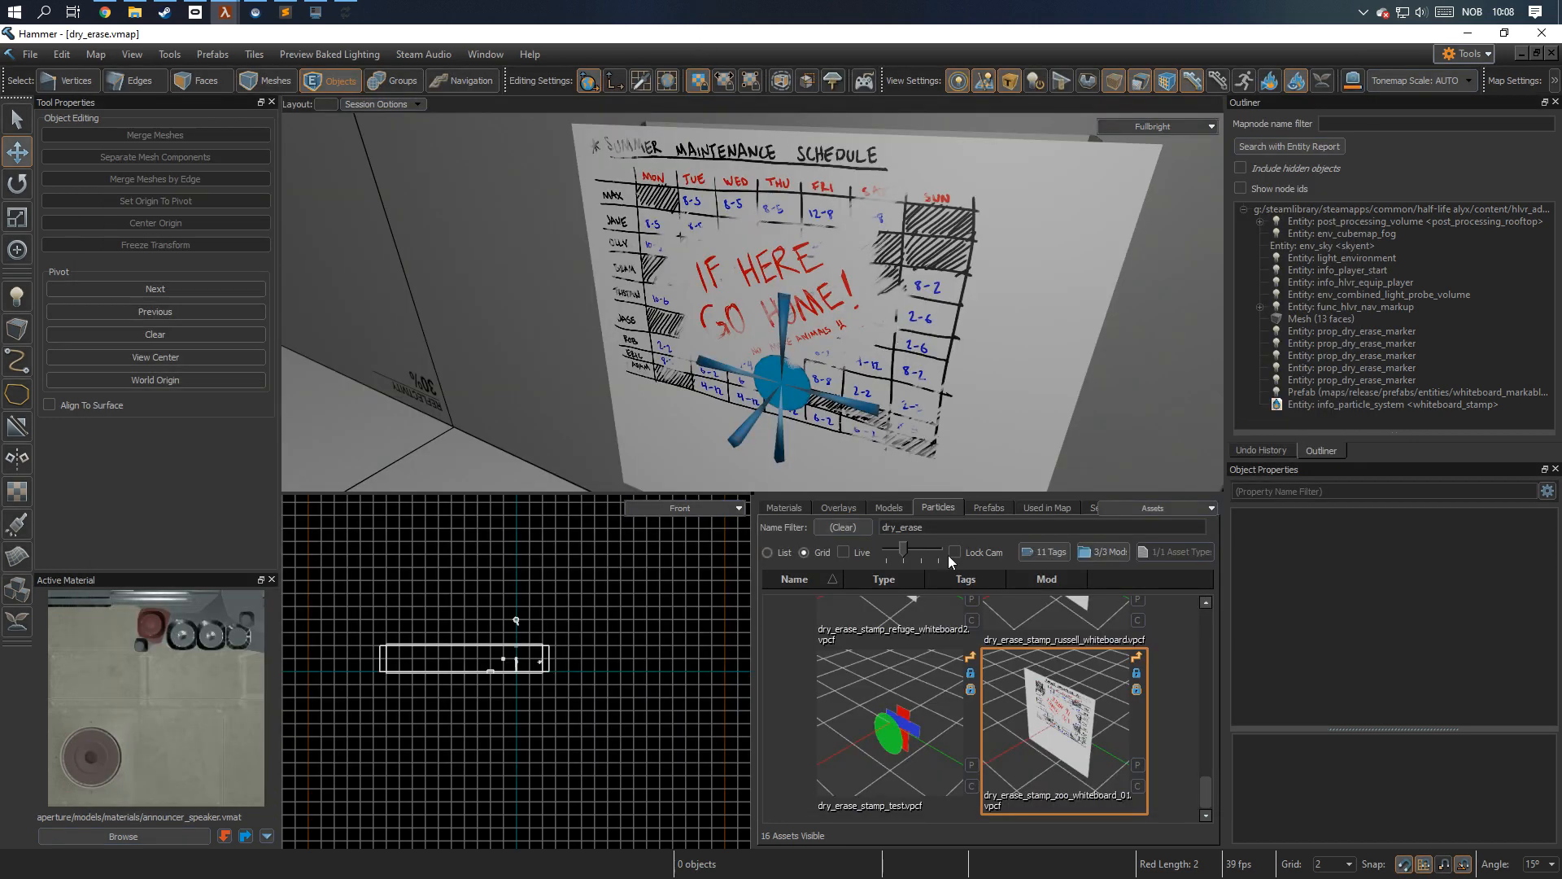
scroll(988, 701, up, 5)
double_click(935, 525)
text(whiteboard)
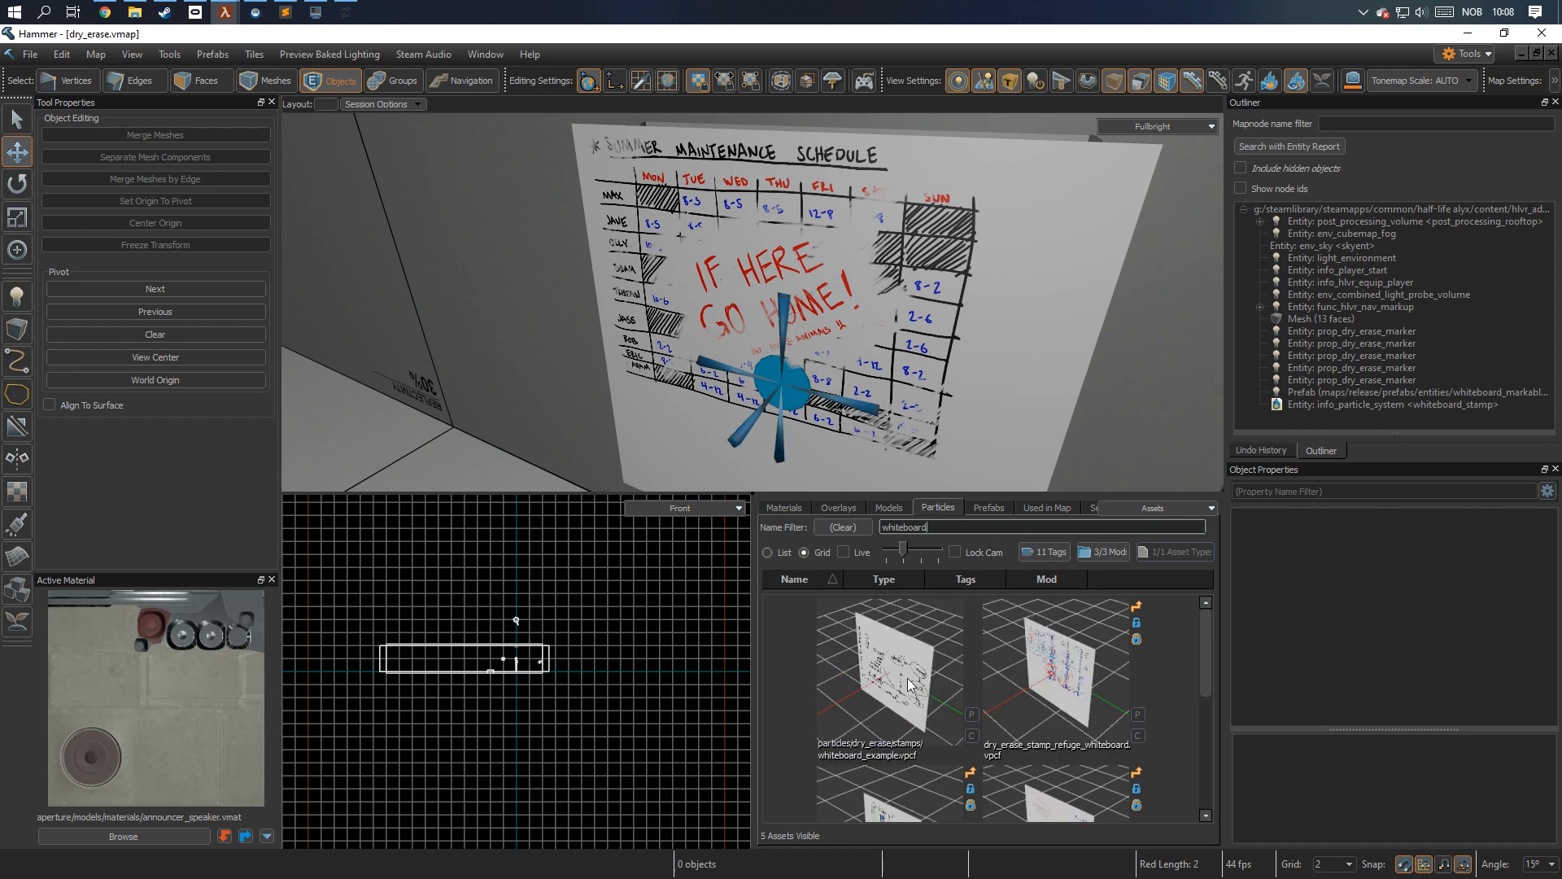
click(784, 391)
drag(915, 663, 1406, 654)
Try rotating the whiteboard_stamp particle entity on the whiteboard, and undo the rotation.
key(z)
key(d)
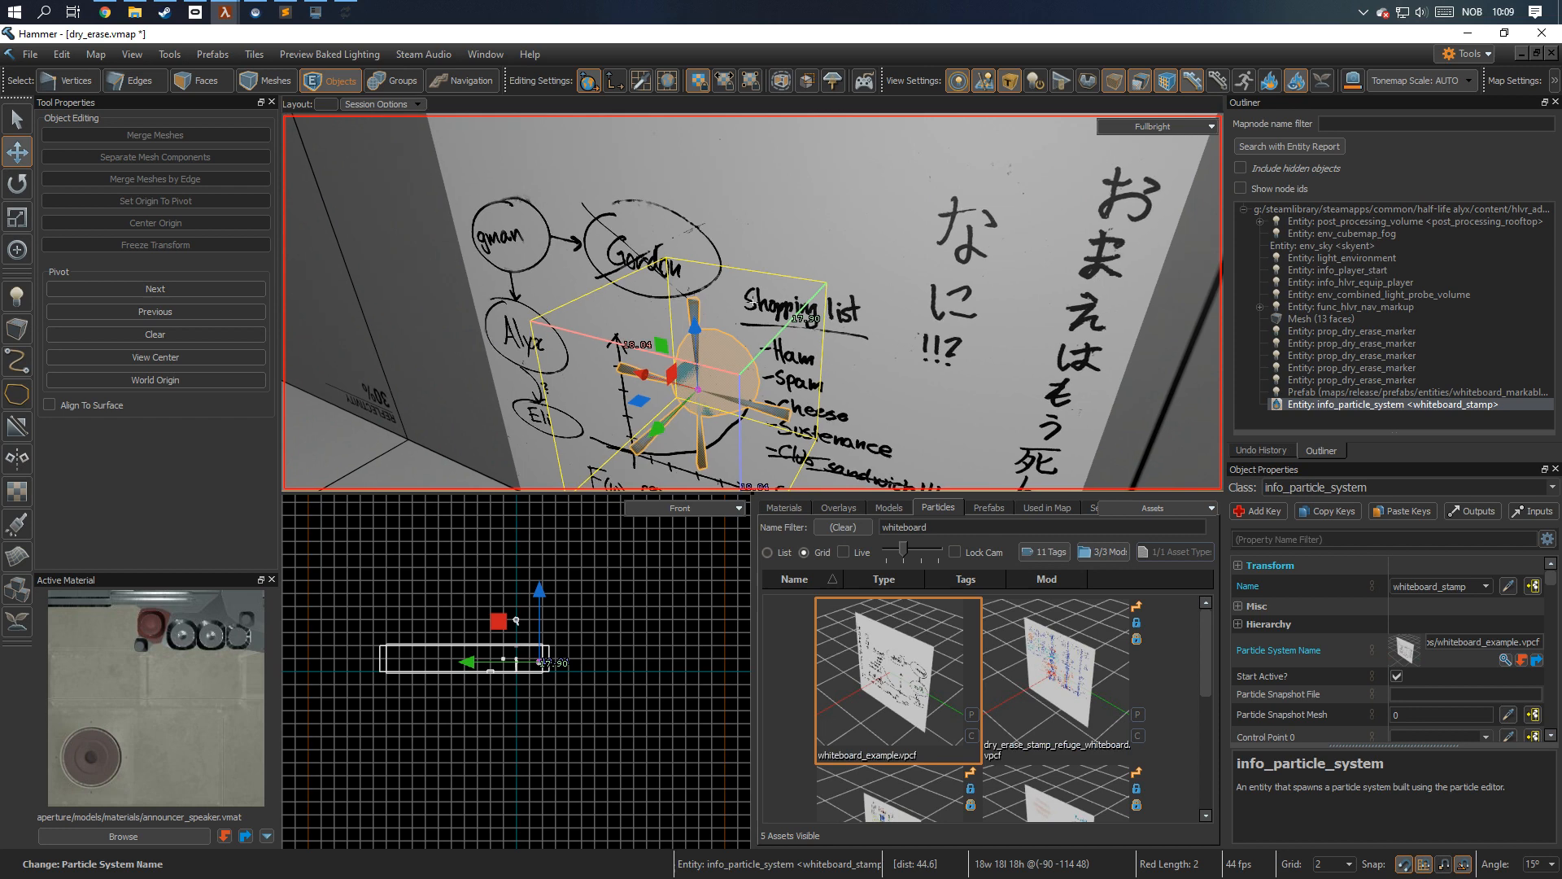
key(a)
key(s)
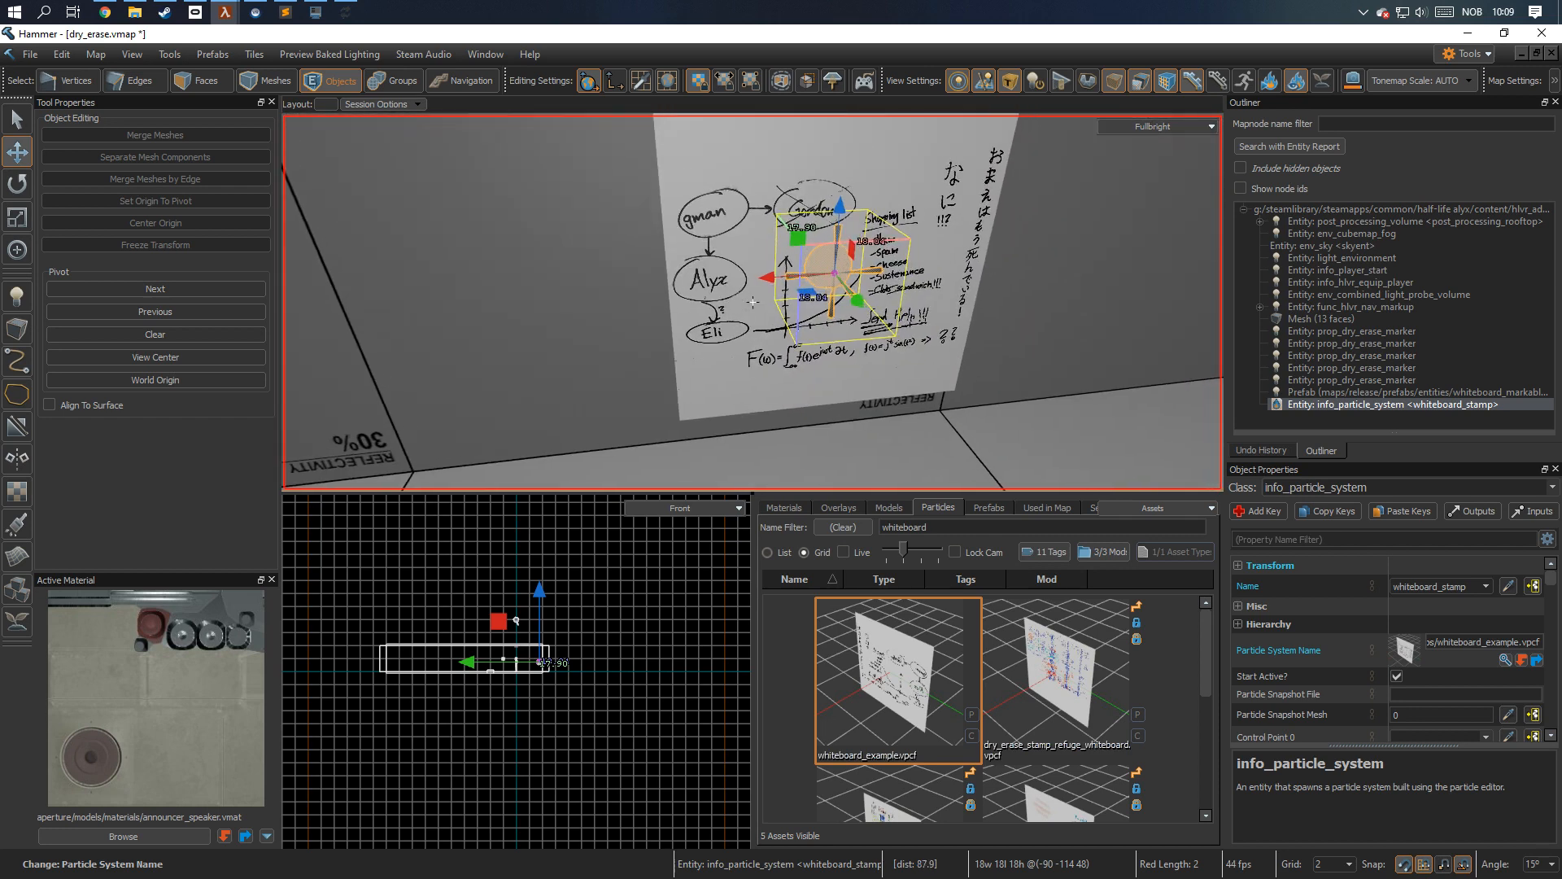
right_drag(753, 302, 887, 337)
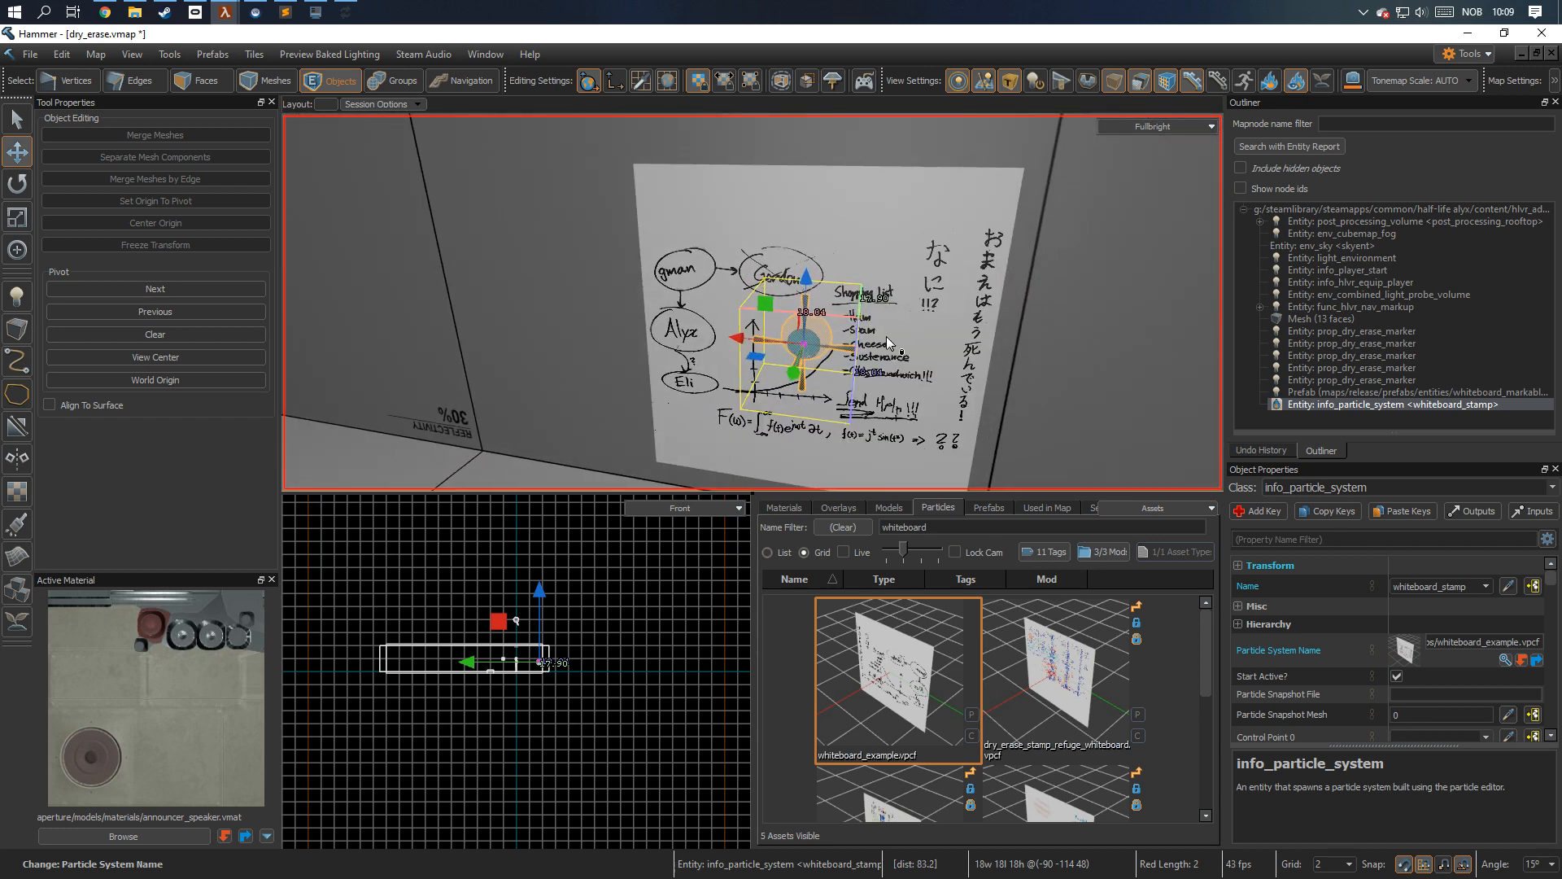
key(r)
drag(859, 309, 787, 292)
key(ctrl+z)
Save the dry_erase map and switch back to the Particle Editor window with whiteboard_example.vpcf.
key(ctrl+s)
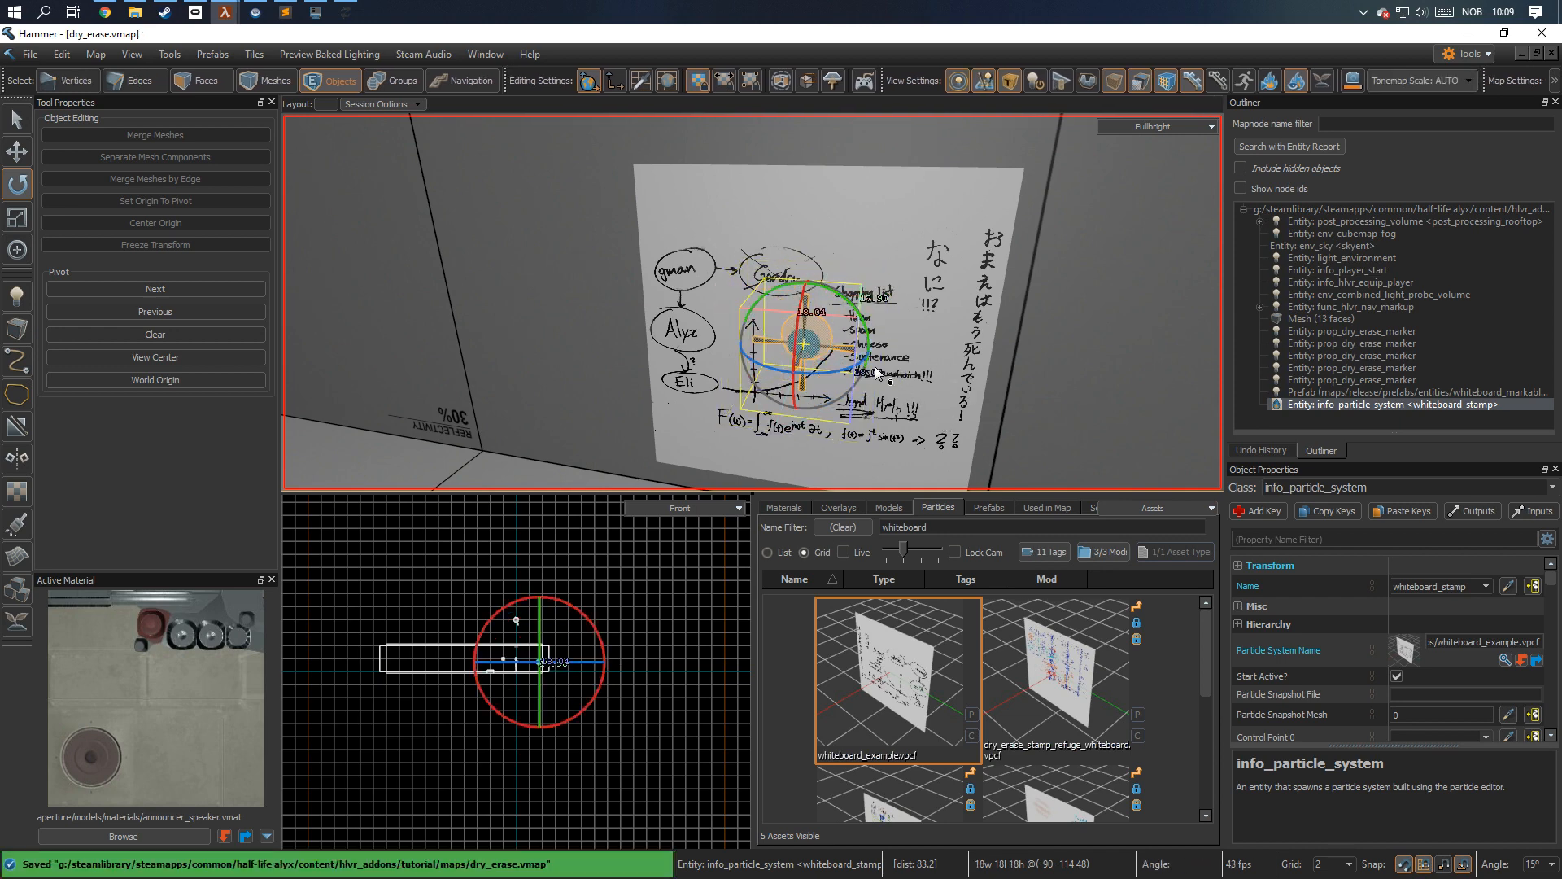
mouse_move(218, 14)
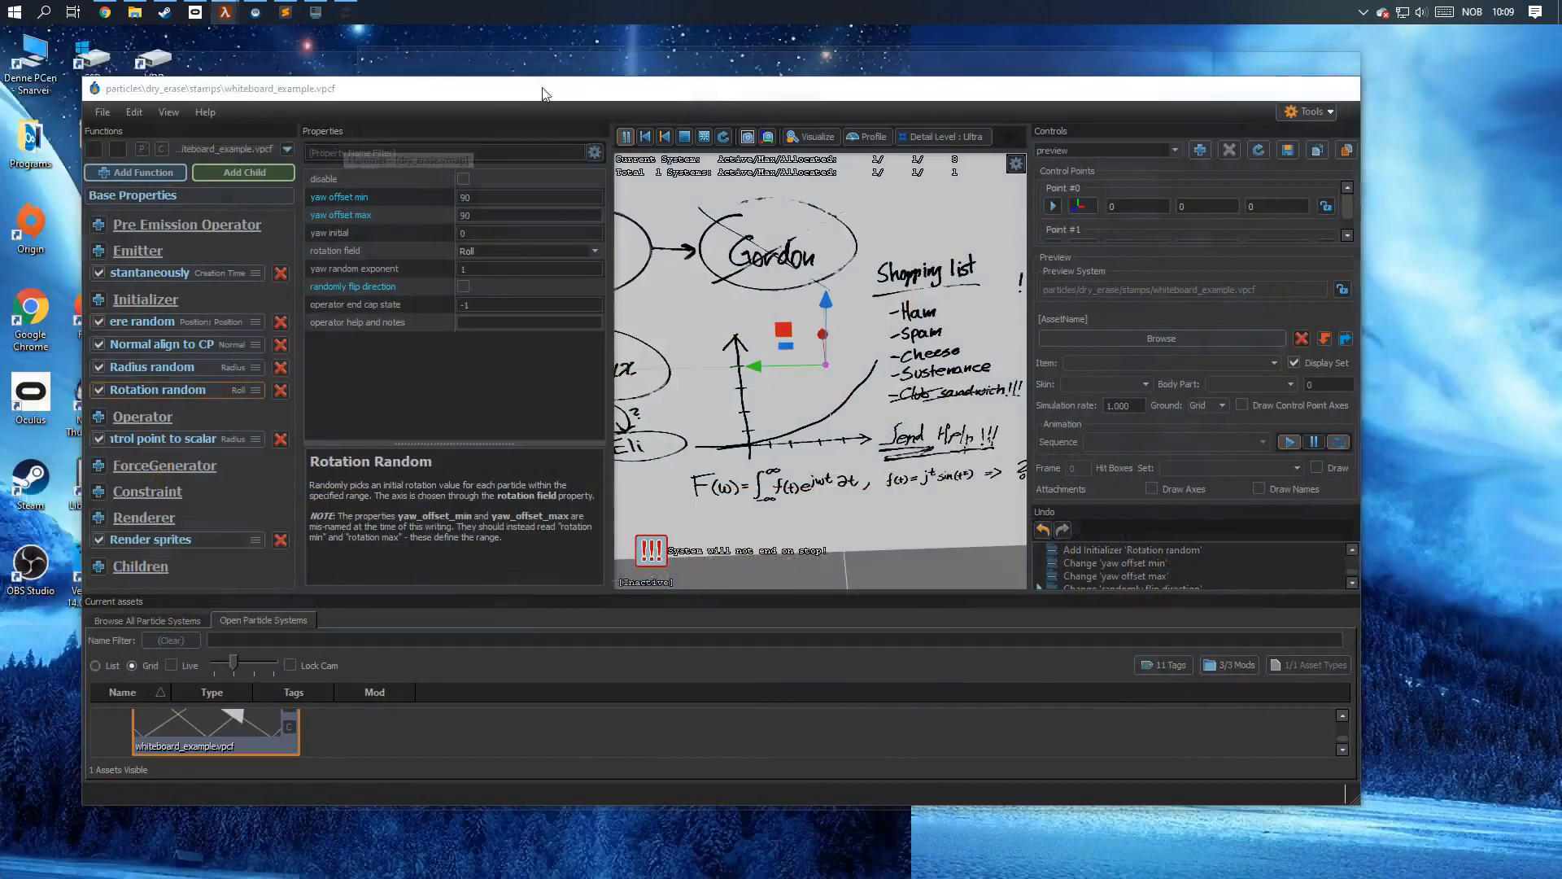
click(581, 91)
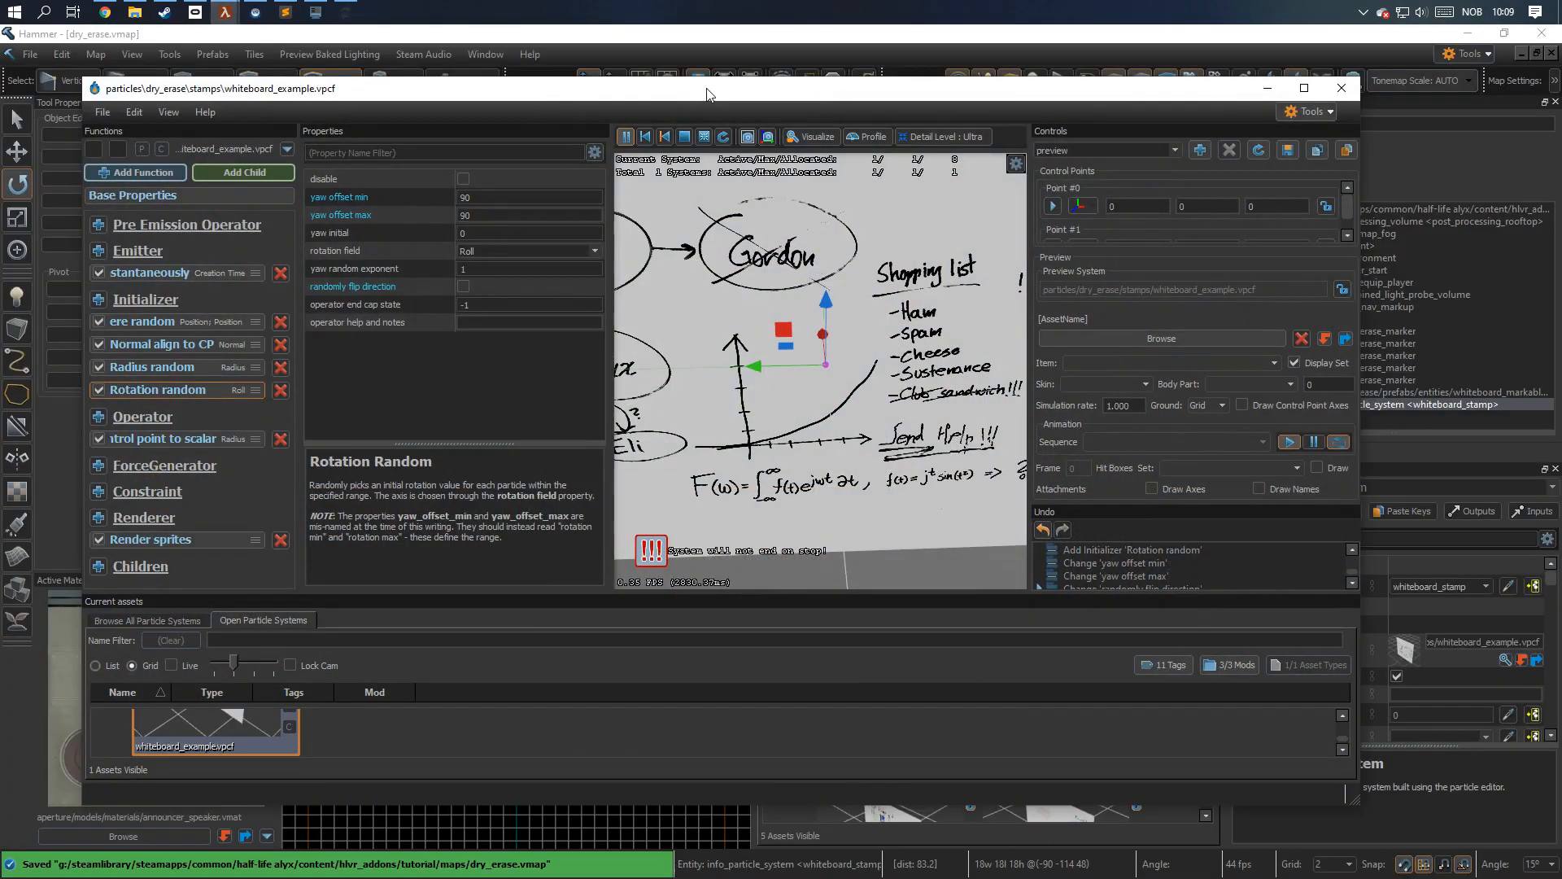
Set the Radius Random initializer's radius min and radius max to 16 and save the whiteboard_example particle system.
drag(787, 283, 860, 539)
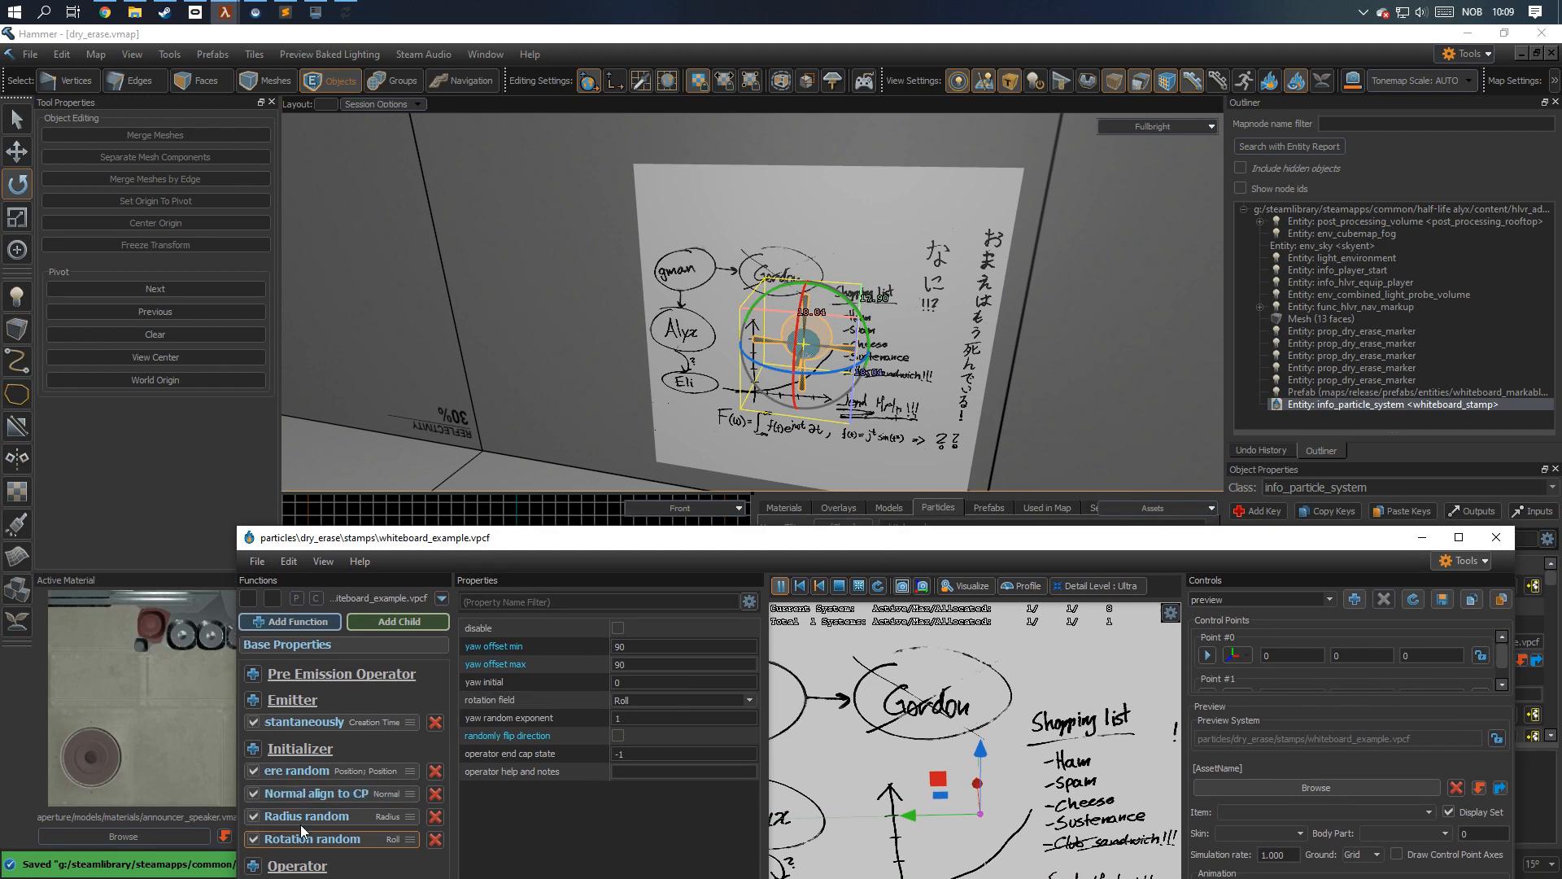
click(649, 647)
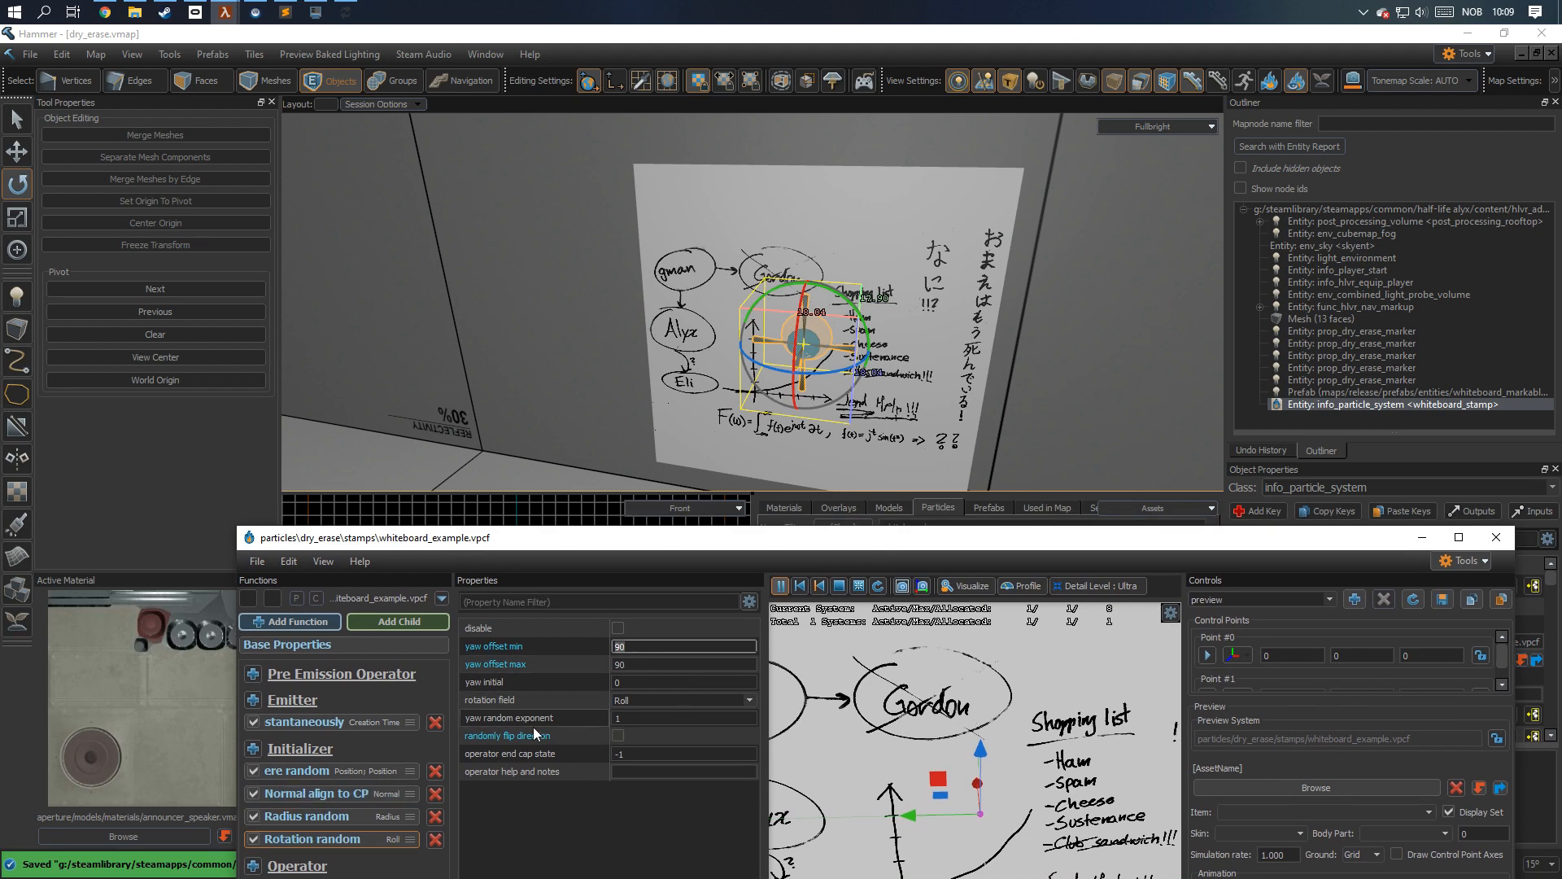
click(328, 818)
click(640, 646)
text(16)
click(617, 664)
key(Return)
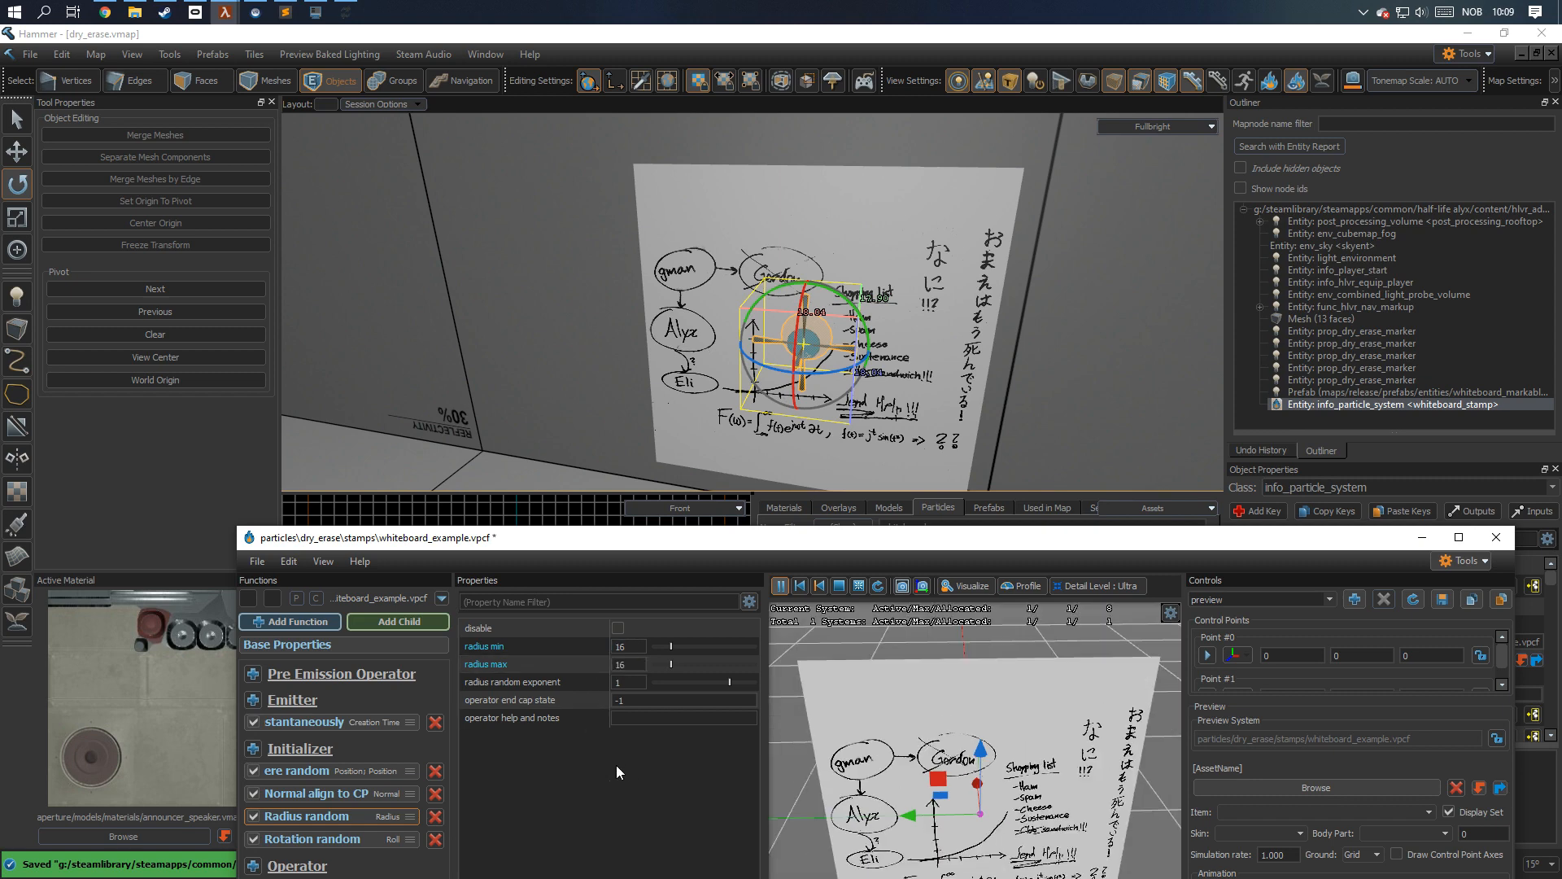
key(ctrl+s)
Move the whiteboard_stamp particle entity so its drawing sits over the framed whiteboard, and save the dry_erase map.
right_drag(861, 382, 861, 382)
key(w)
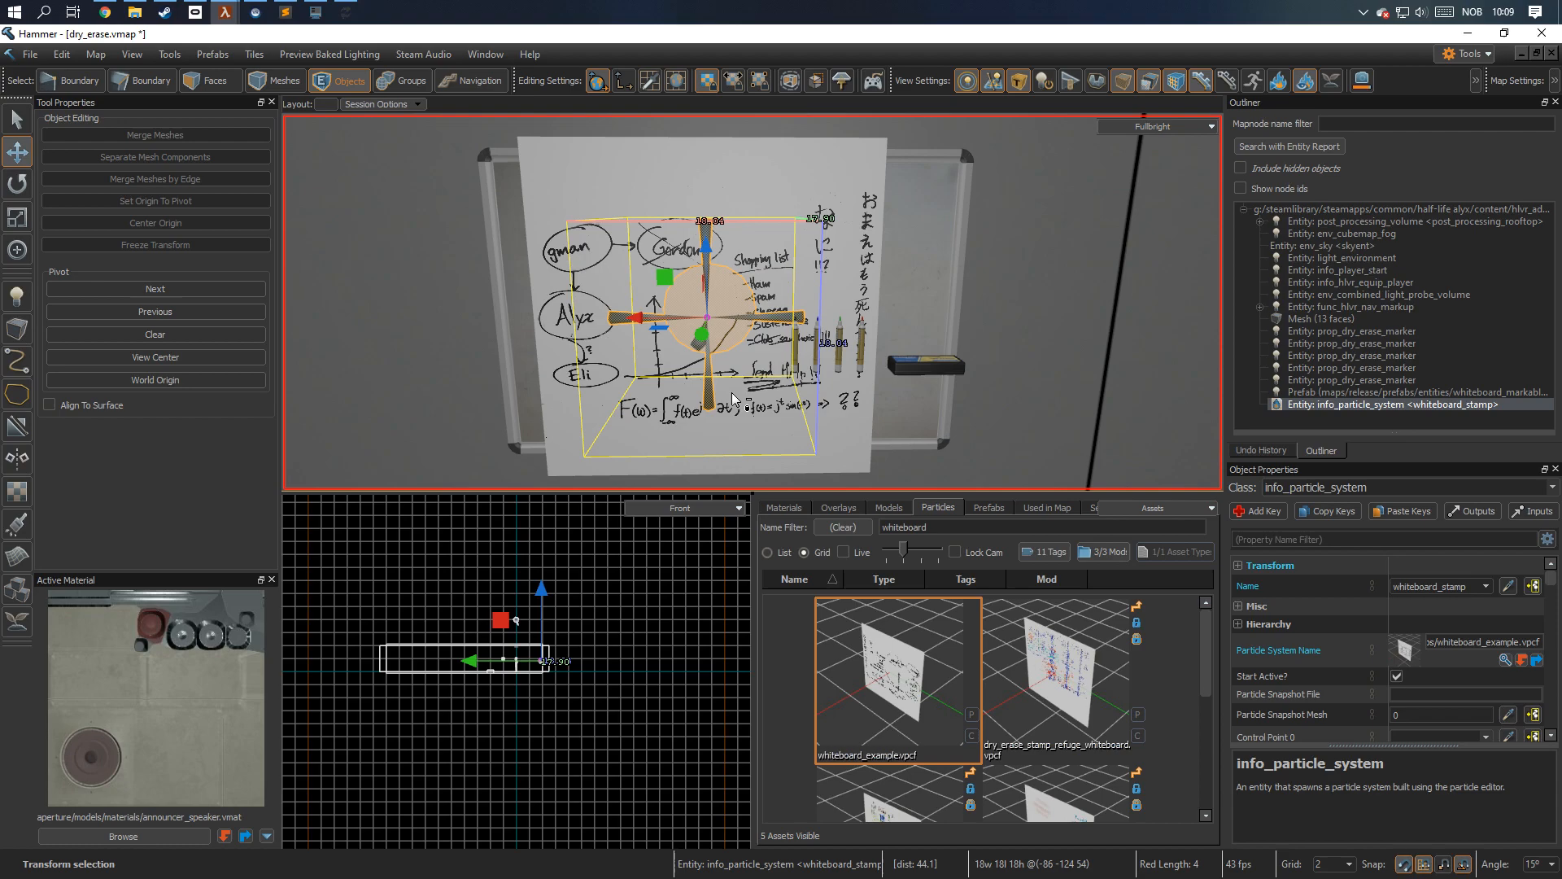
key(ctrl+s)
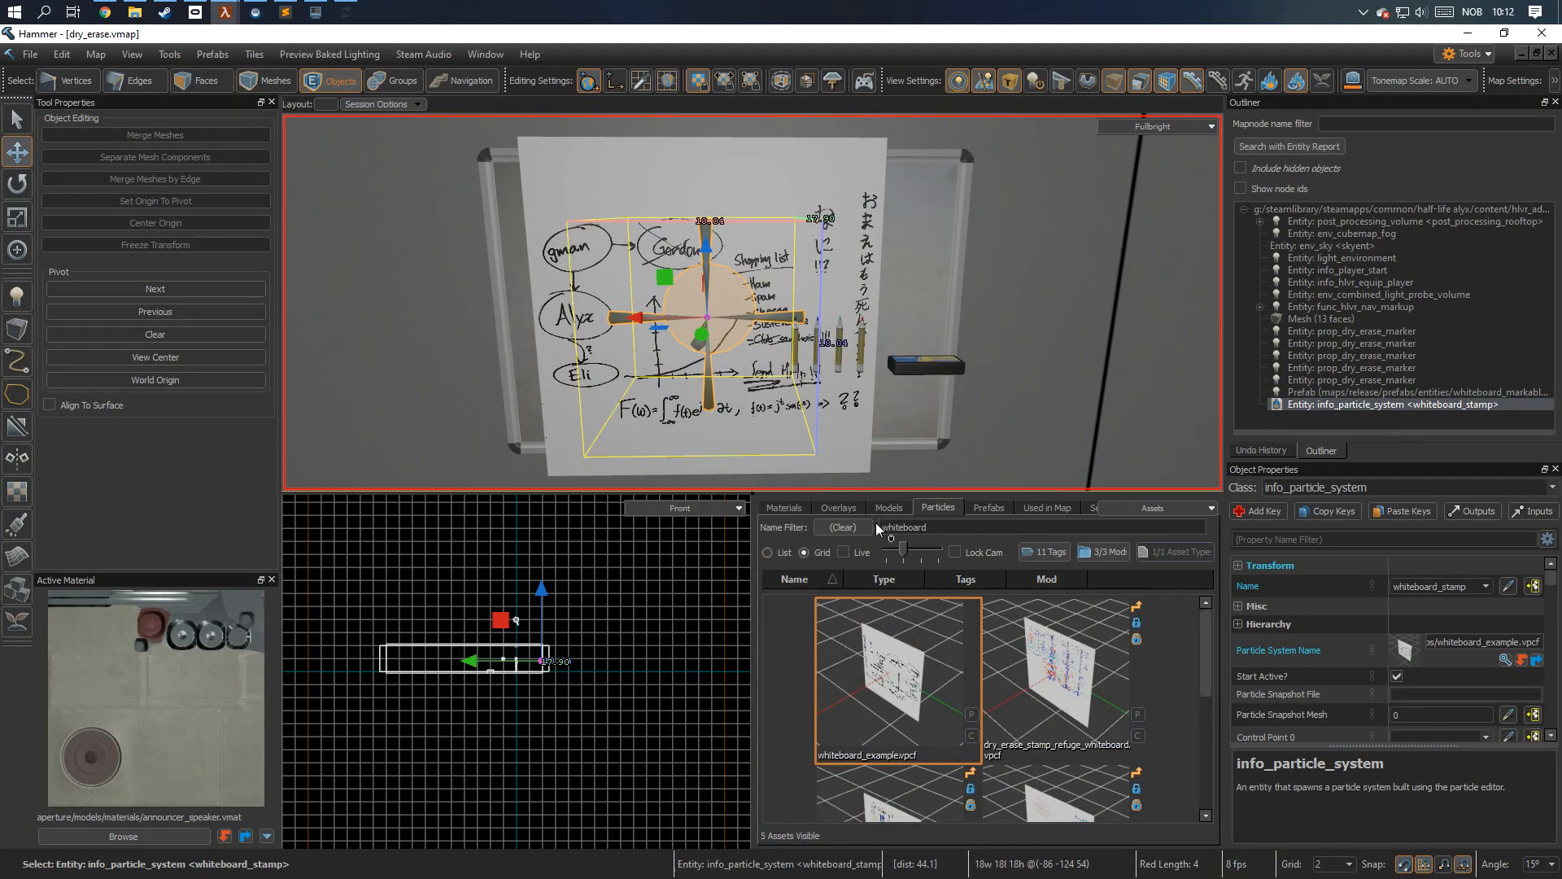
Disable the Start Active? property of the whiteboard_stamp entity.
click(1396, 677)
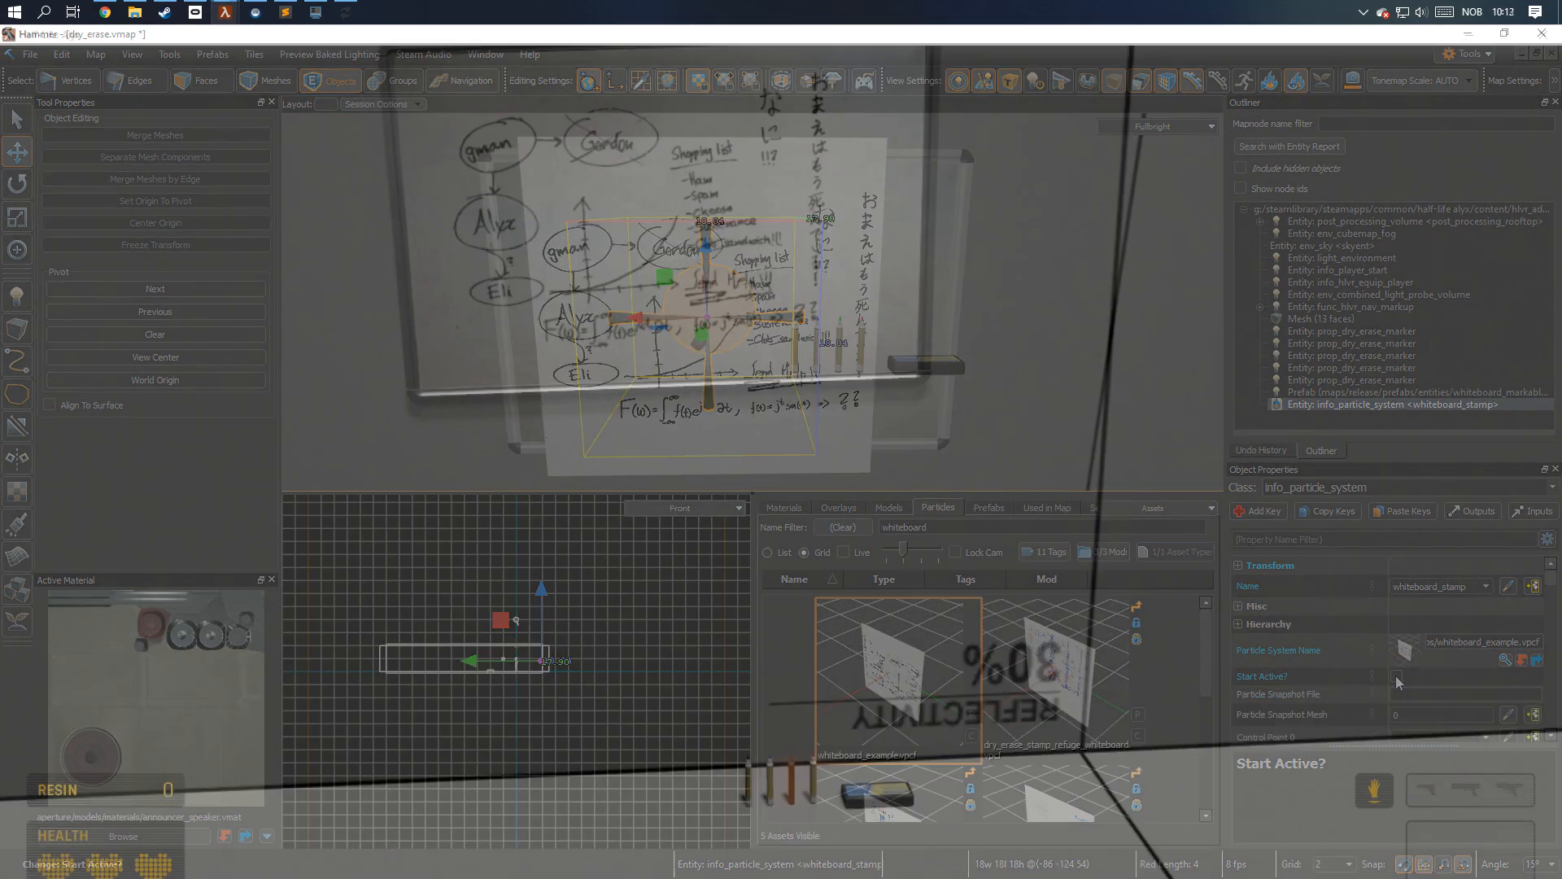